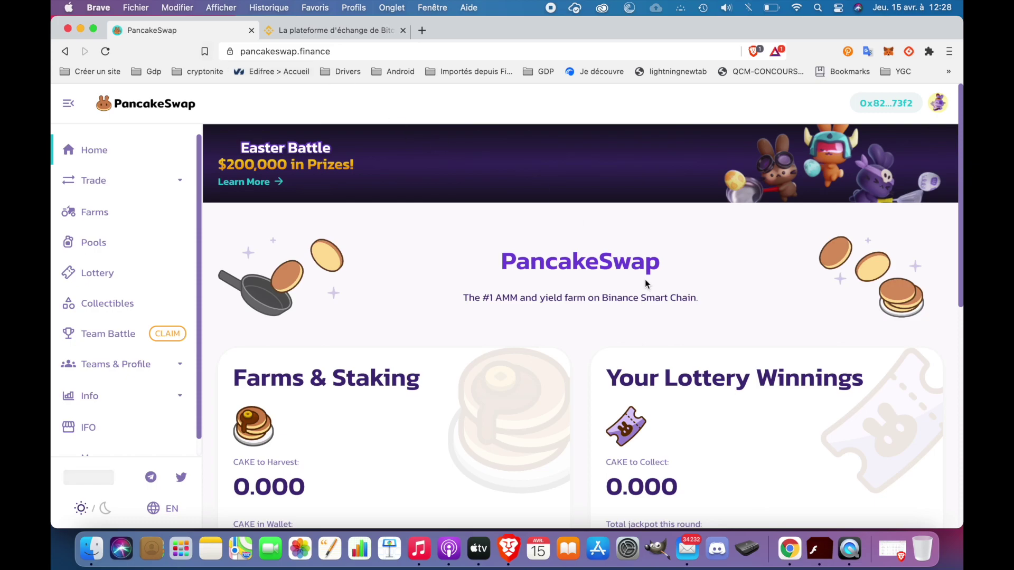
Step: Open the Defistation website (defistation.io) in a new browser tab
scroll(488, 334, "down", 3)
scroll(487, 332, "up", 3)
left_click(421, 32)
type("def")
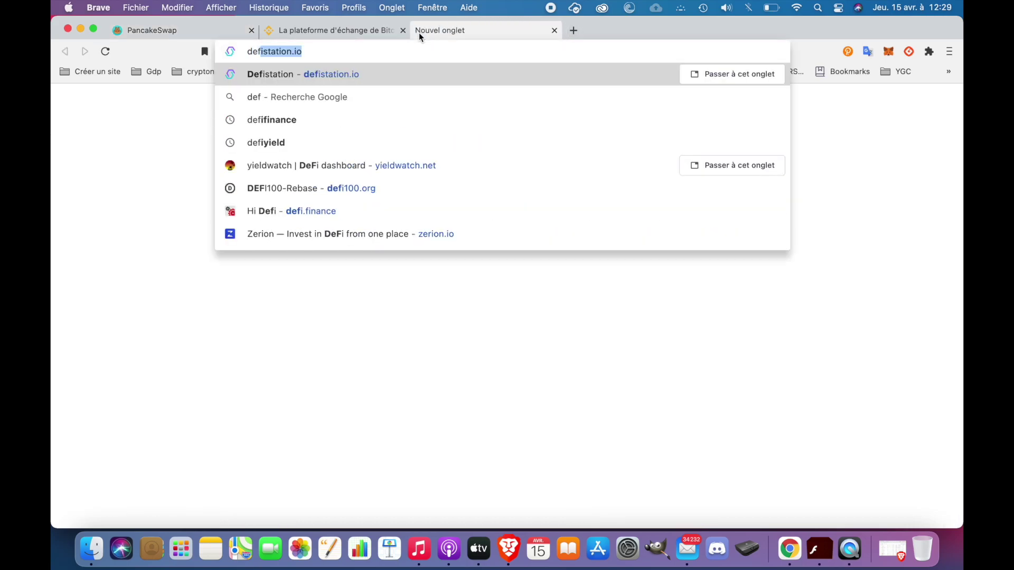
left_click(429, 77)
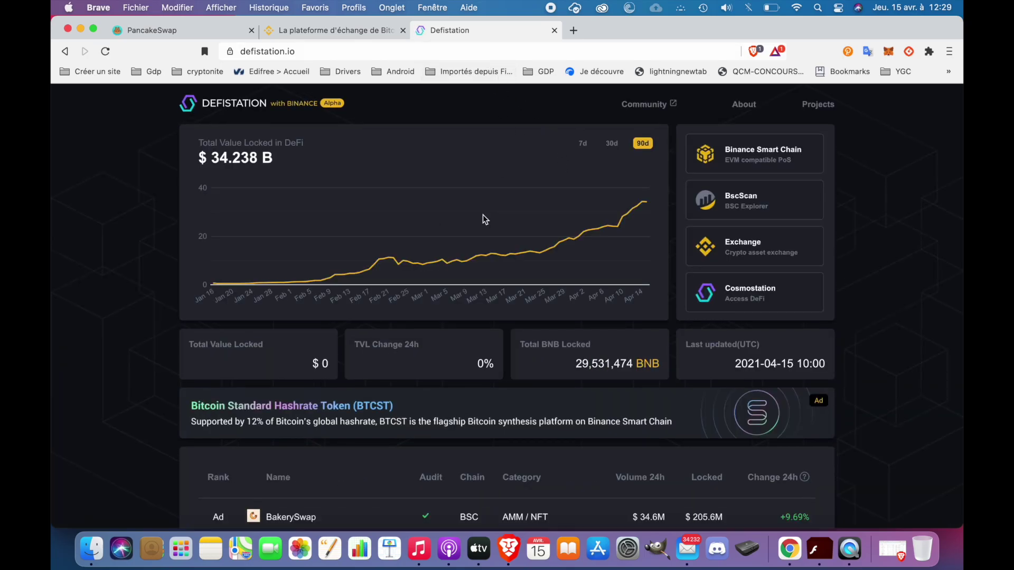
Step: Examine the top of Defistation's project ranking, comparing the 24h volume and locked value of Venus, PancakeSwap and Ellipsis Finance
scroll(459, 288, "down", 5)
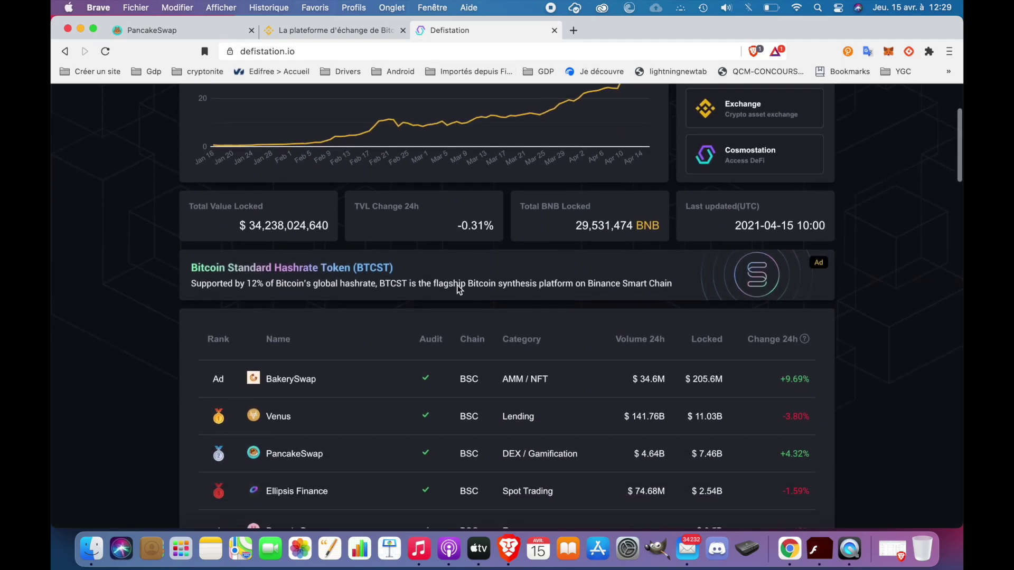
scroll(458, 289, "down", 4)
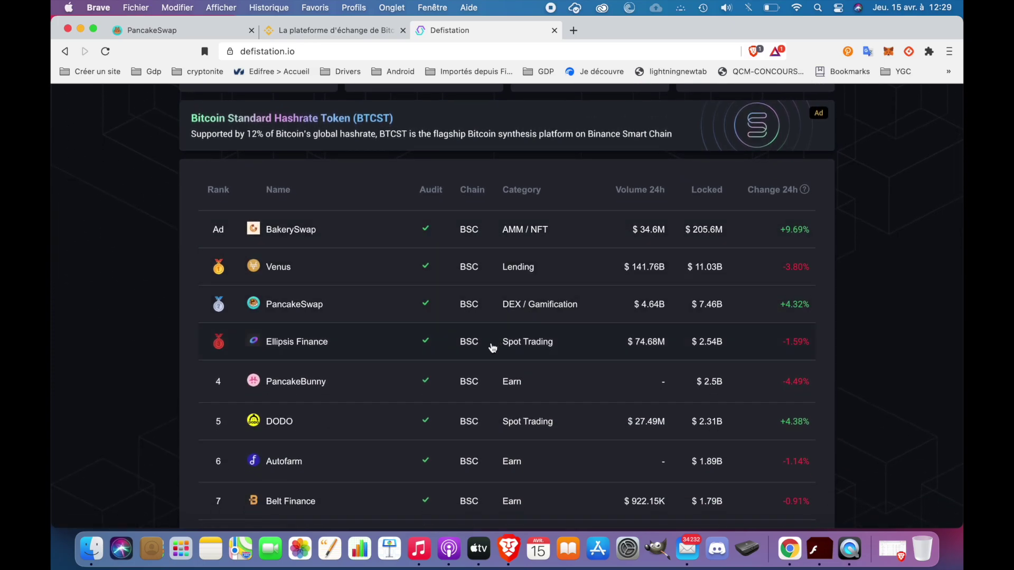
scroll(397, 306, "down", 3)
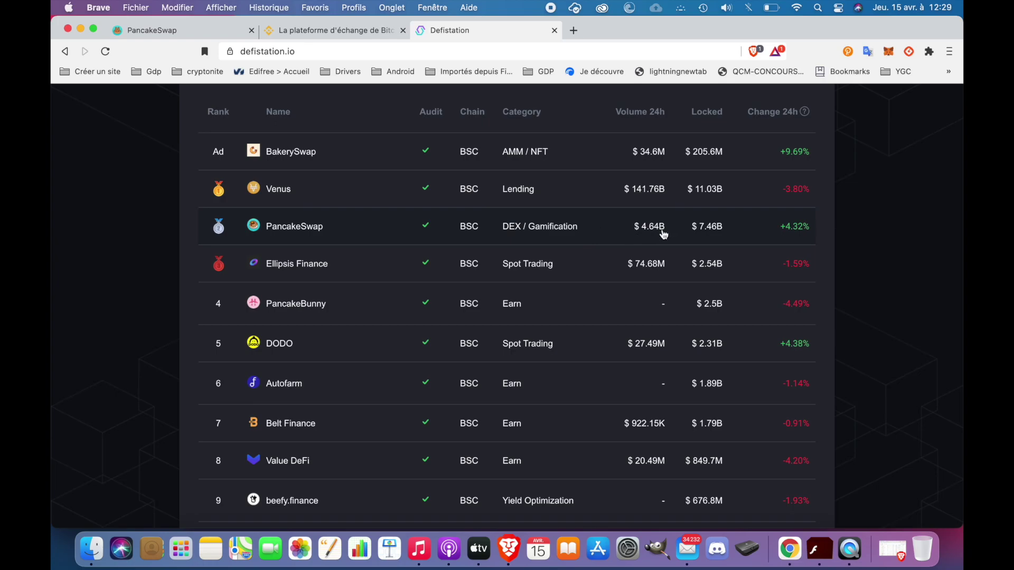
scroll(664, 234, "down", 1)
scroll(664, 234, "up", 1)
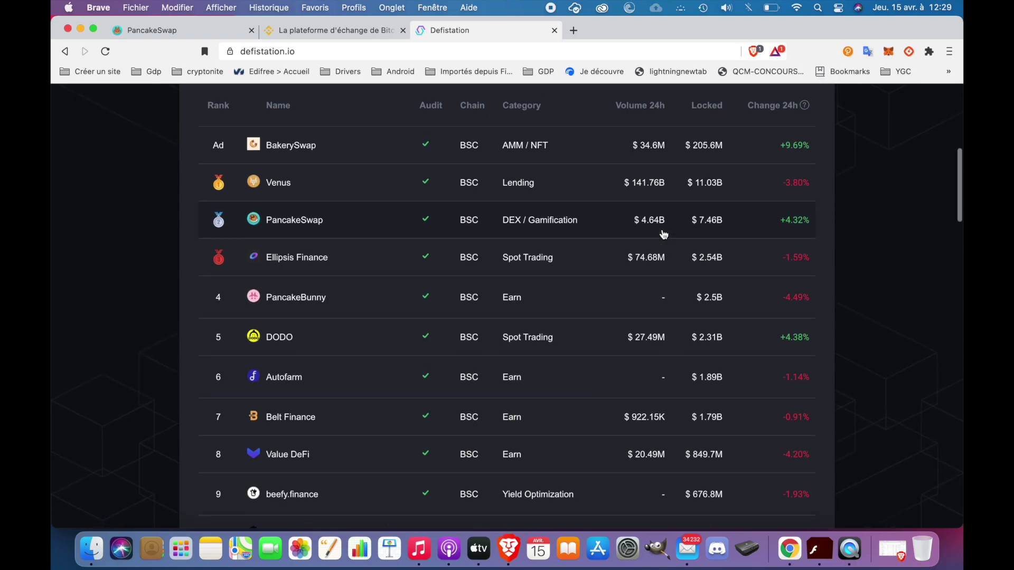
scroll(663, 234, "down", 2)
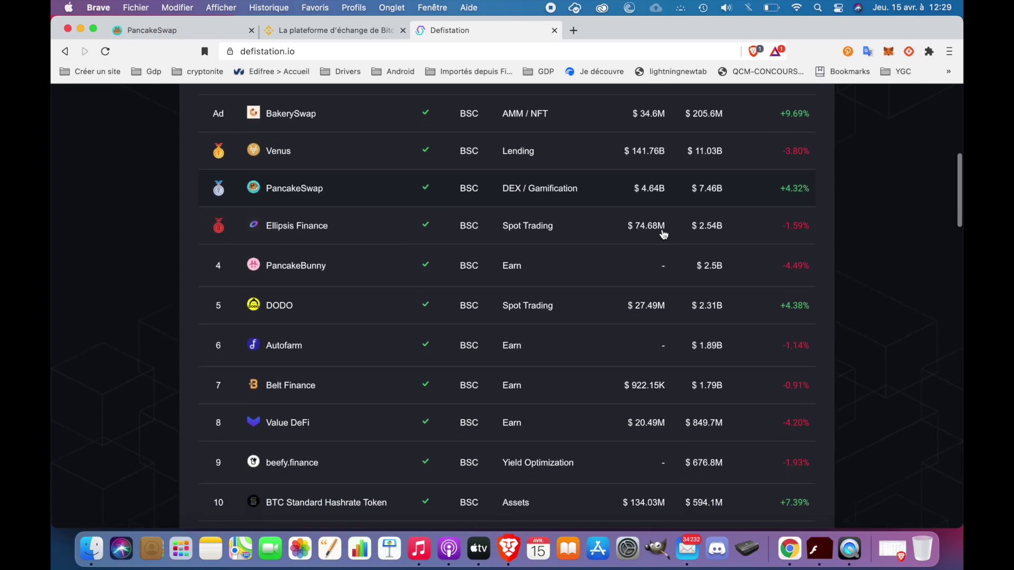
scroll(664, 235, "up", 1)
scroll(664, 234, "up", 2)
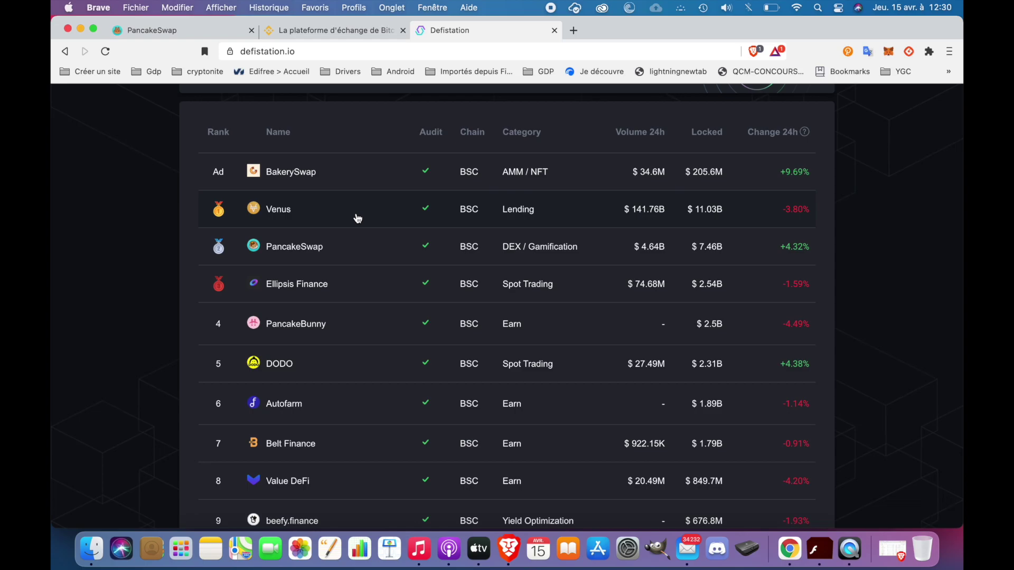
Step: Review the lower-ranked projects in the Defistation table, from PancakeBunny down to SwampFinance, and return to the head of the ranking
scroll(357, 218, "down", 1)
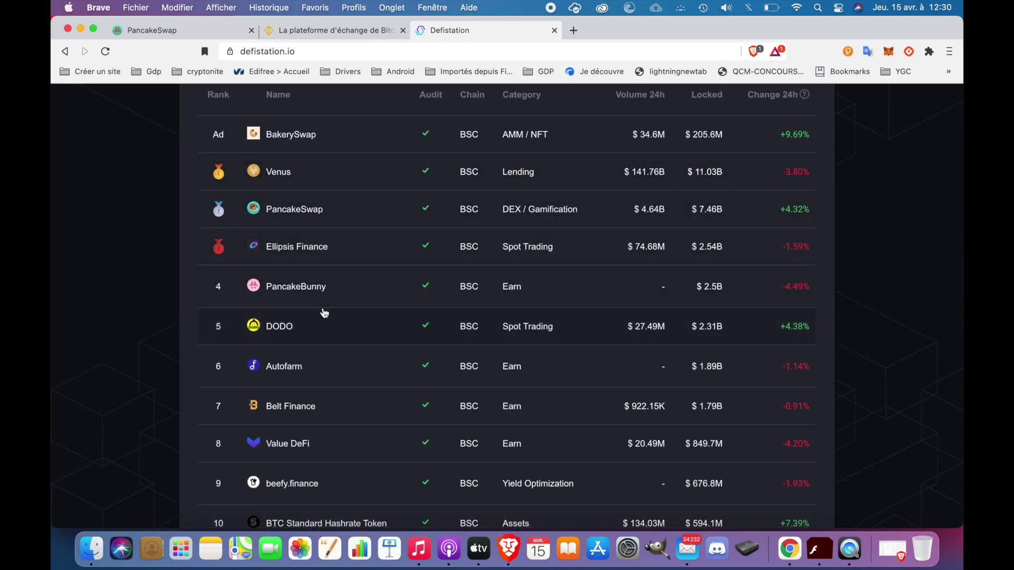
scroll(324, 313, "down", 1)
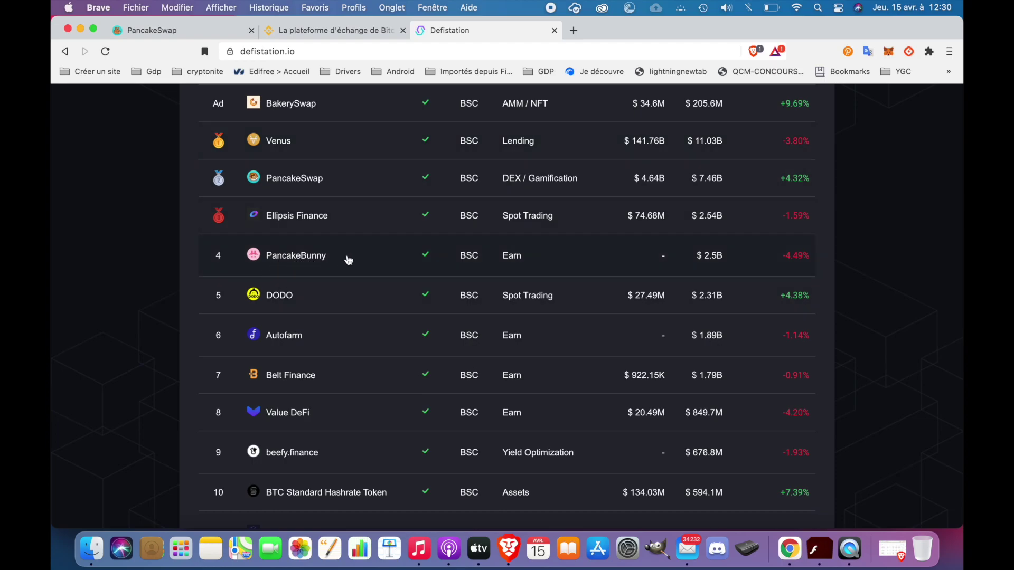
scroll(412, 257, "down", 1)
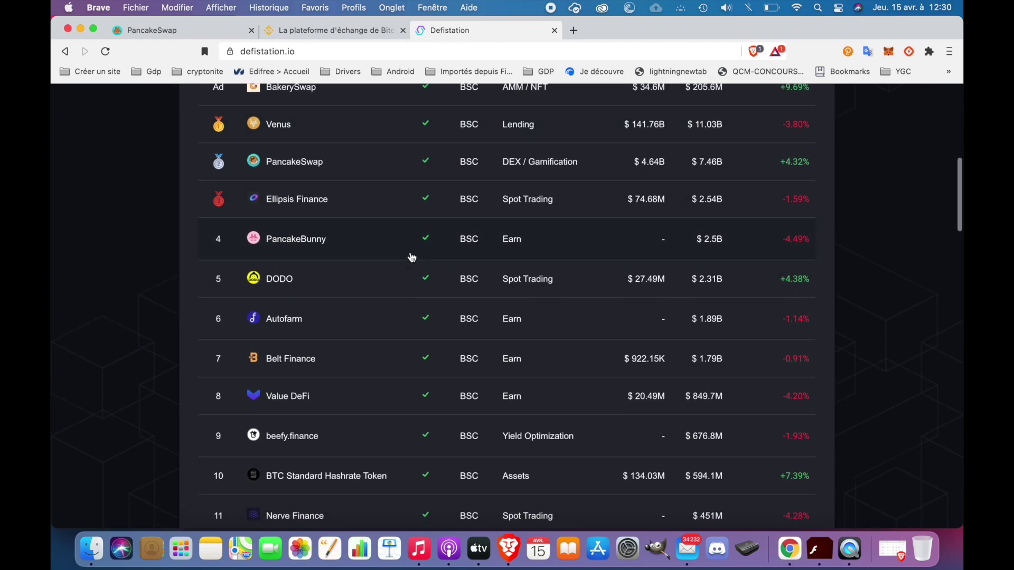
scroll(411, 257, "down", 1)
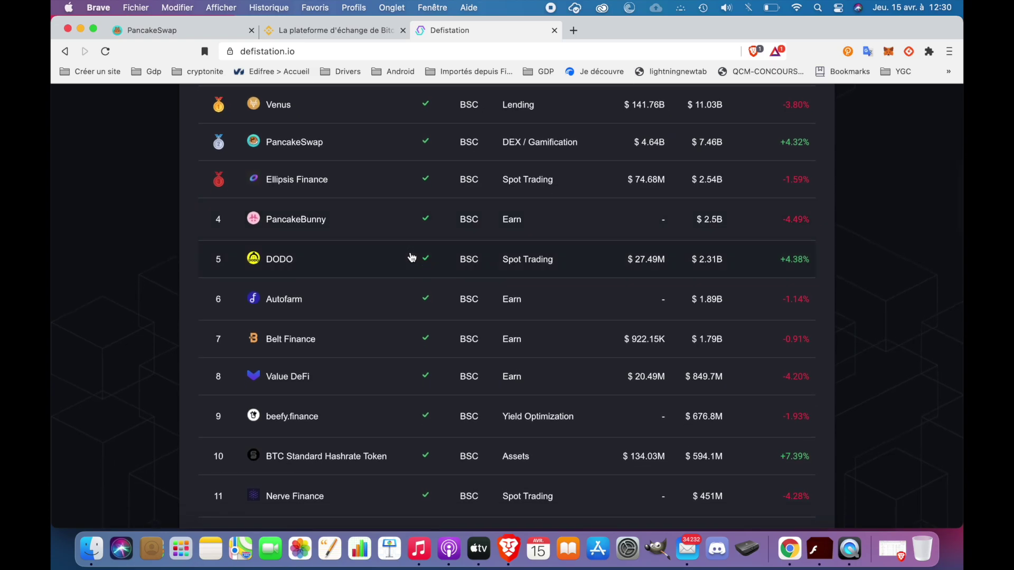
scroll(411, 257, "down", 1)
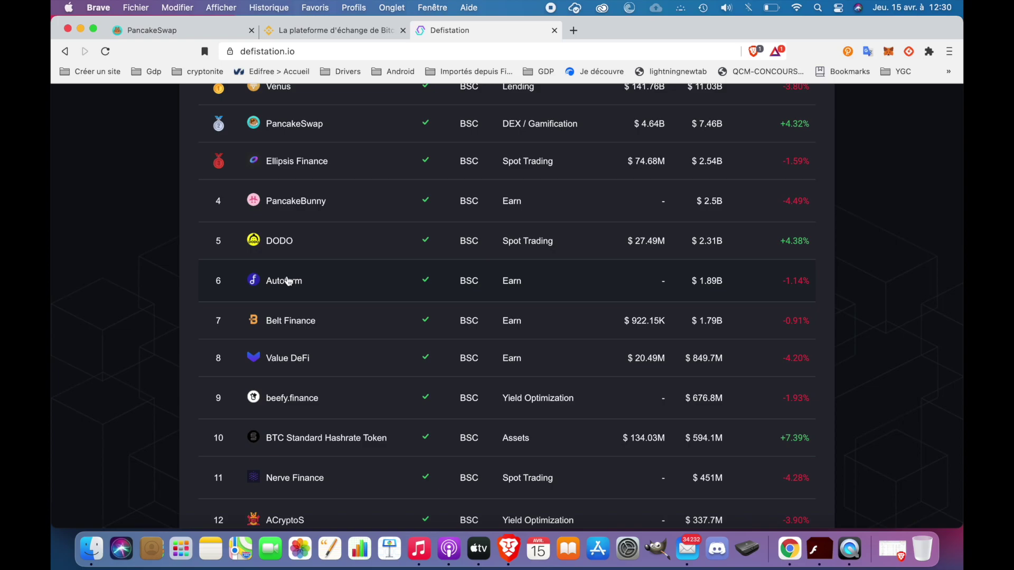
scroll(324, 288, "down", 1)
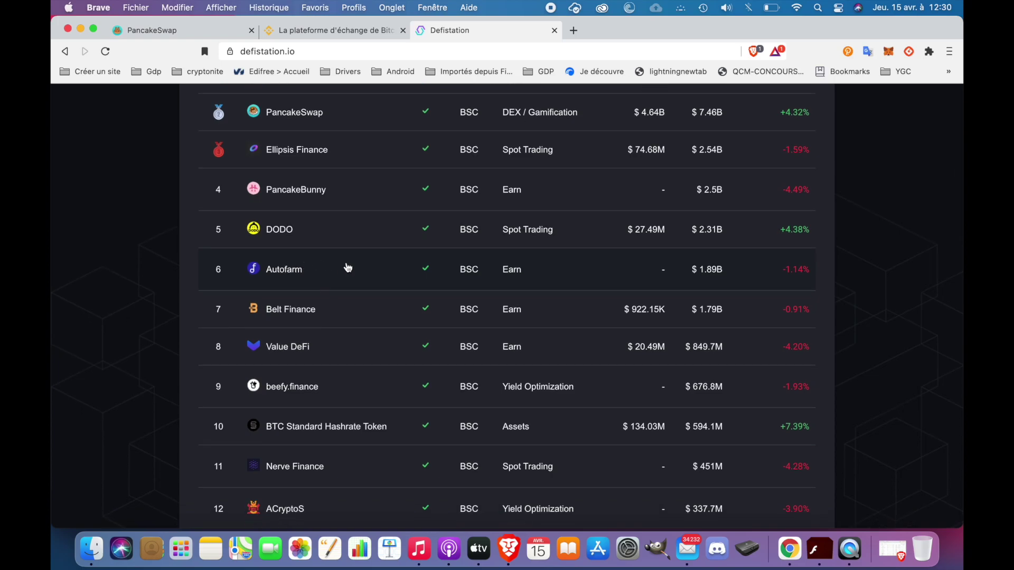
scroll(348, 268, "down", 1)
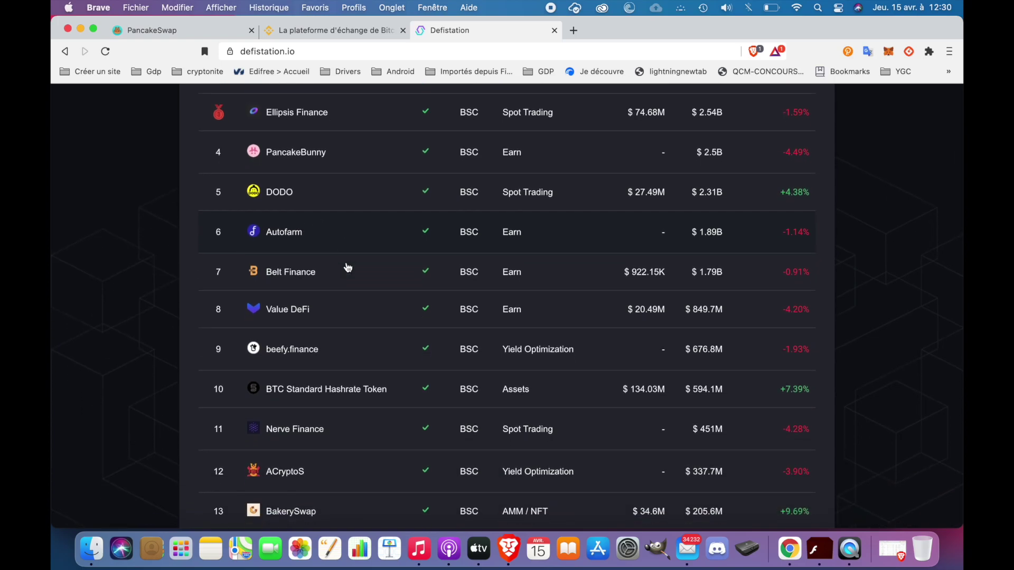
scroll(348, 268, "down", 2)
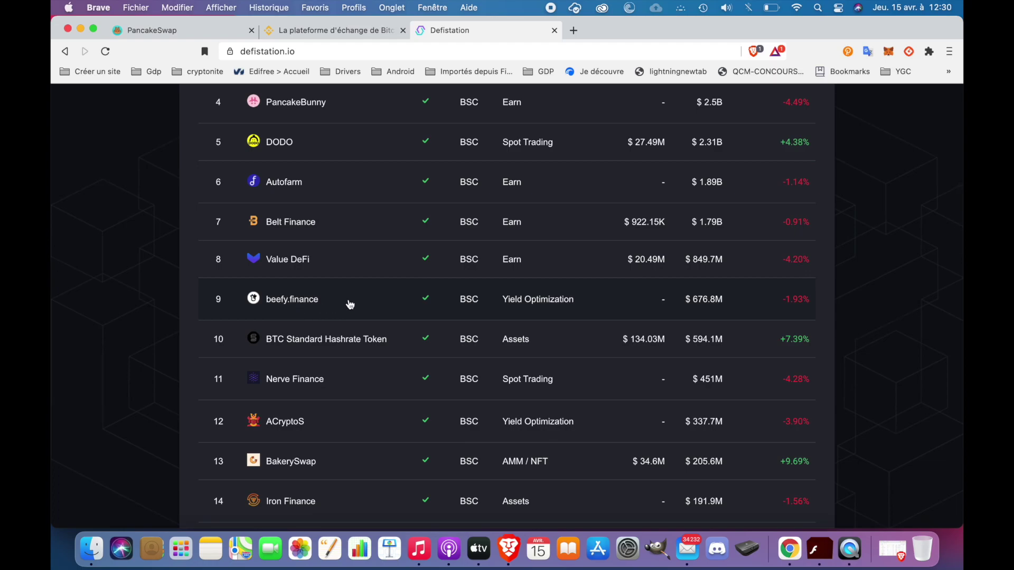
scroll(352, 302, "down", 8)
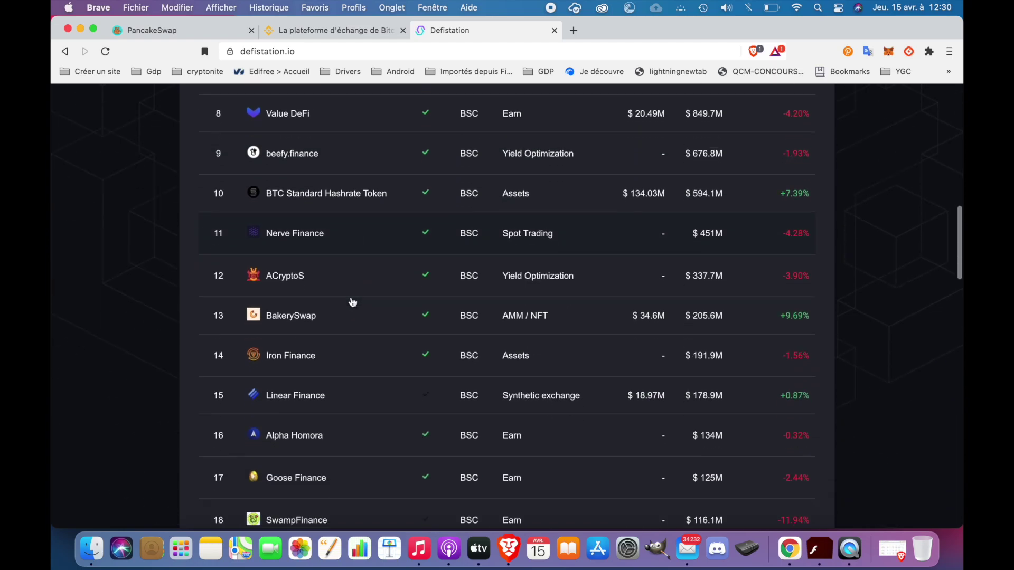
scroll(352, 302, "up", 10)
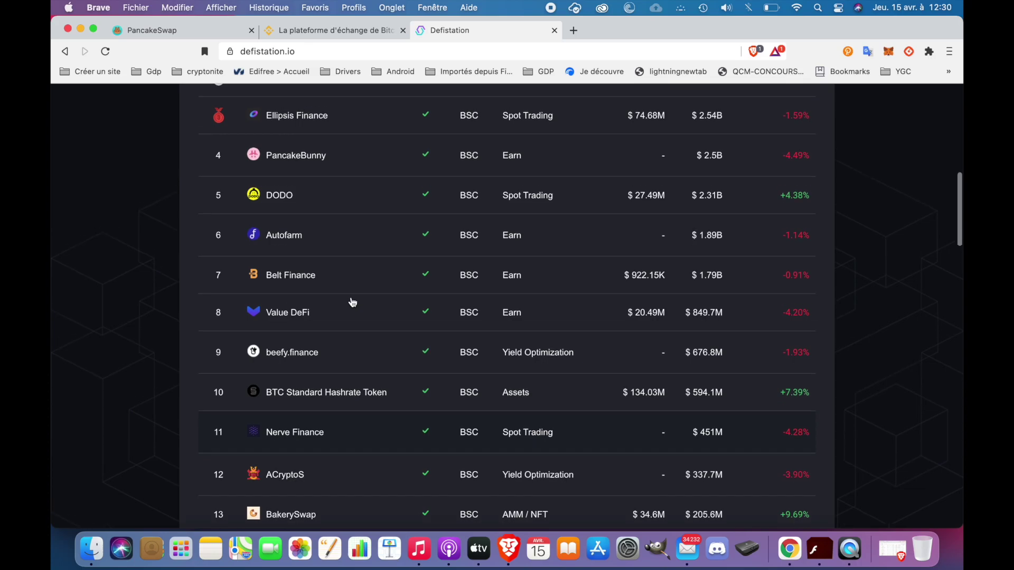
scroll(353, 302, "up", 10)
scroll(351, 299, "down", 6)
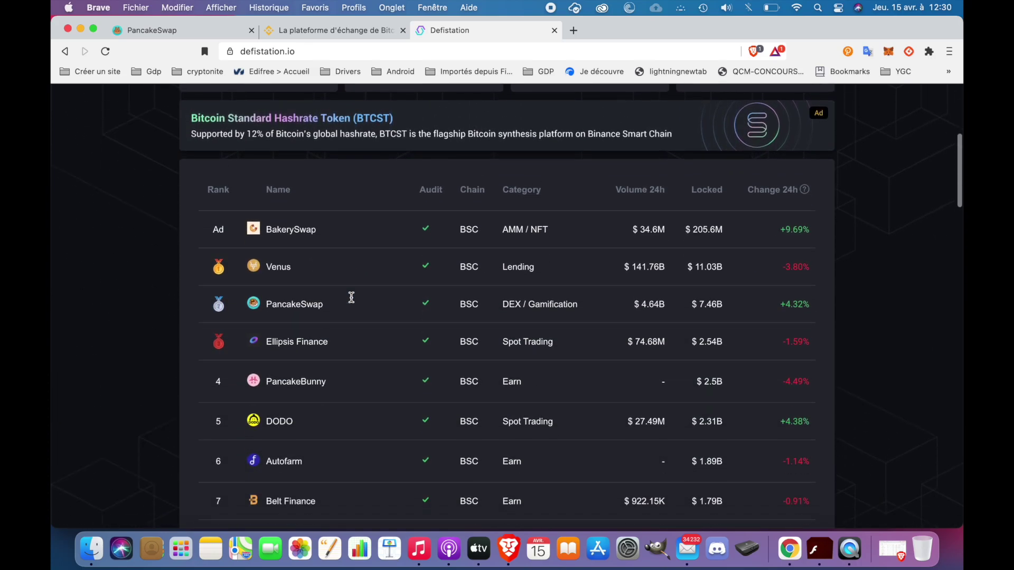
Step: Return to the PancakeSwap page and switch the MetaMask wallet's network to Réseau principal Ethereum
left_click(202, 39)
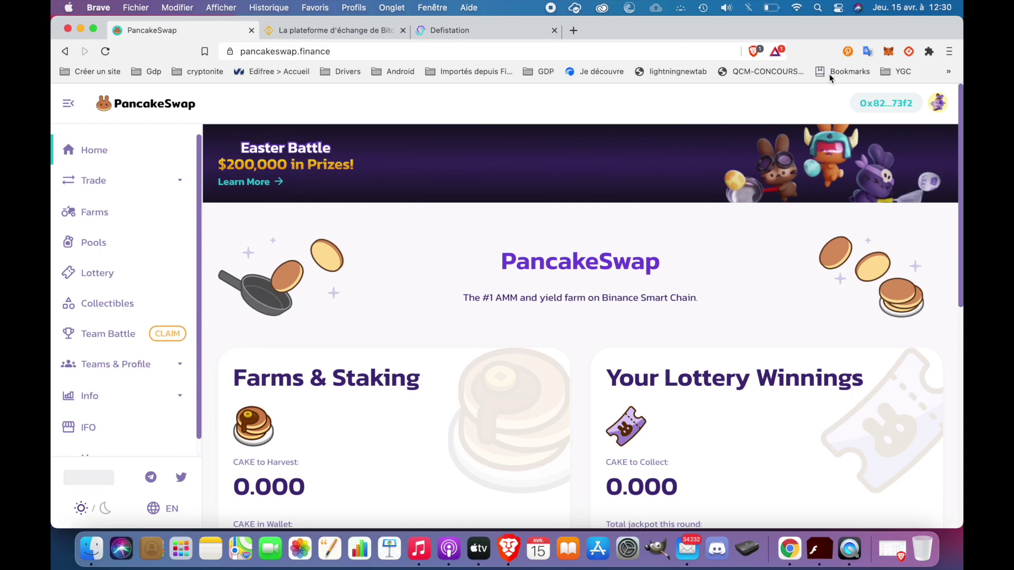
left_click(887, 52)
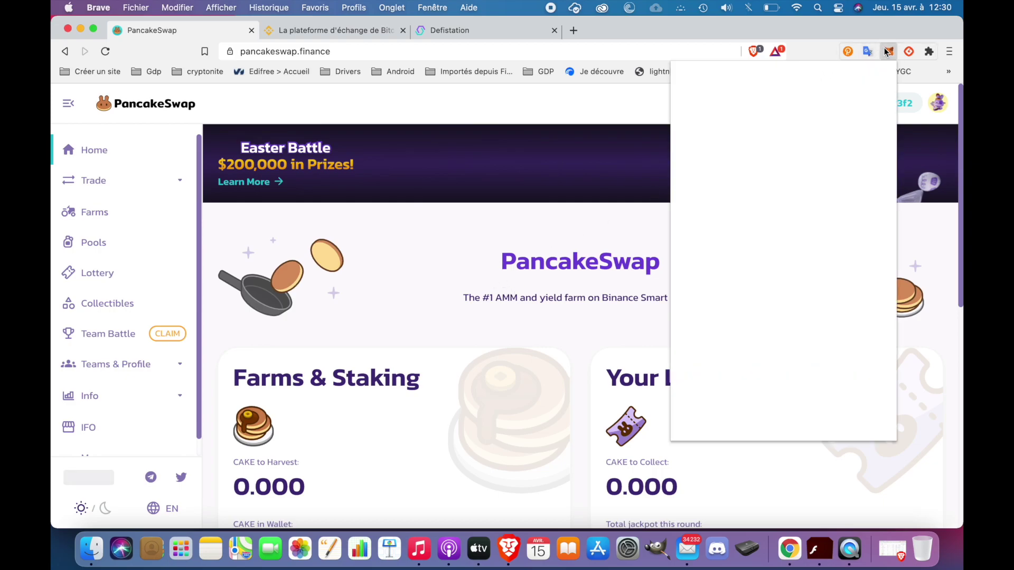
left_click(835, 90)
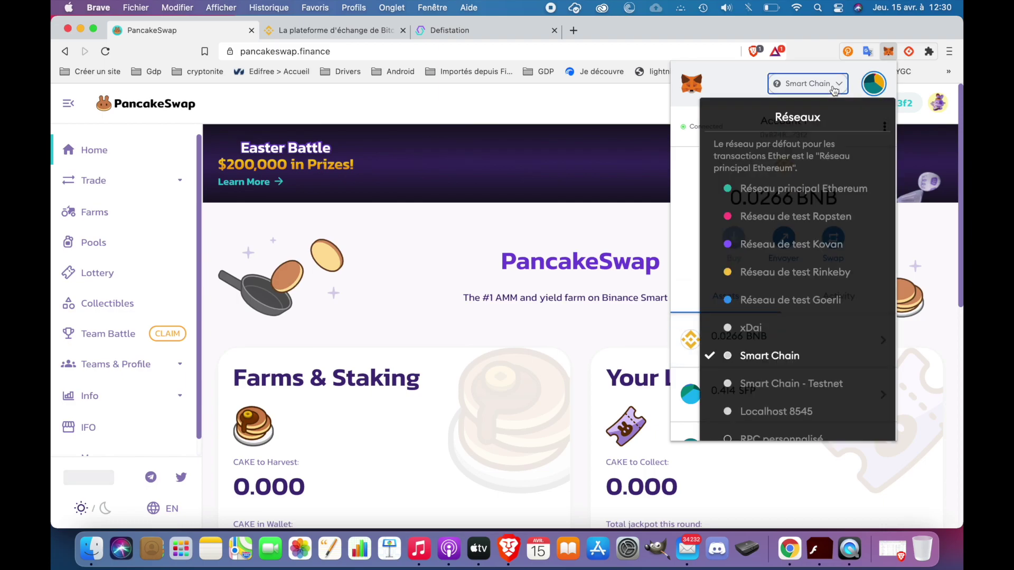
left_click(790, 198)
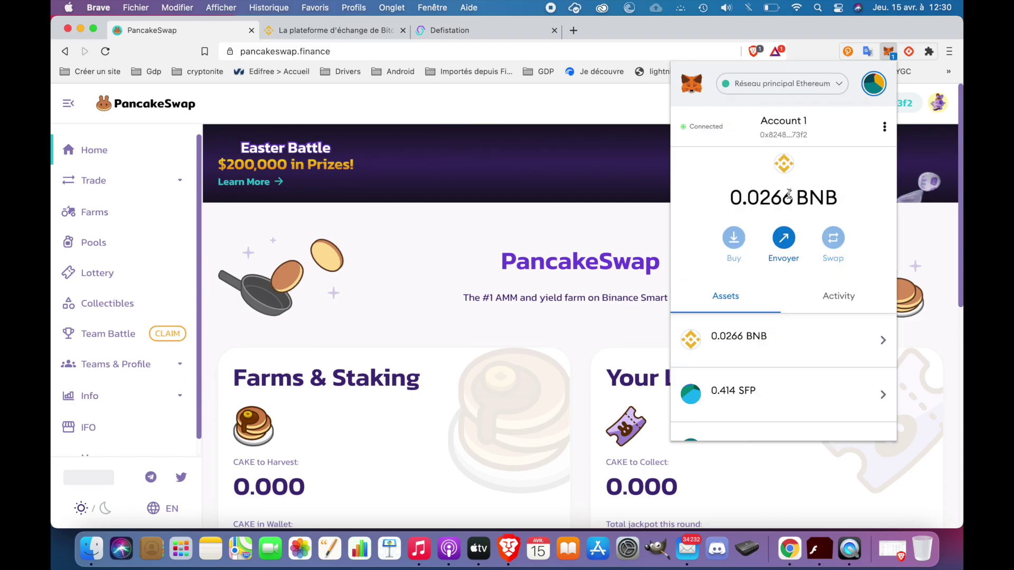
Step: Examine the fields of MetaMask's custom RPC network form, from network name to block explorer URL, and leave the settings without saving
left_click(816, 90)
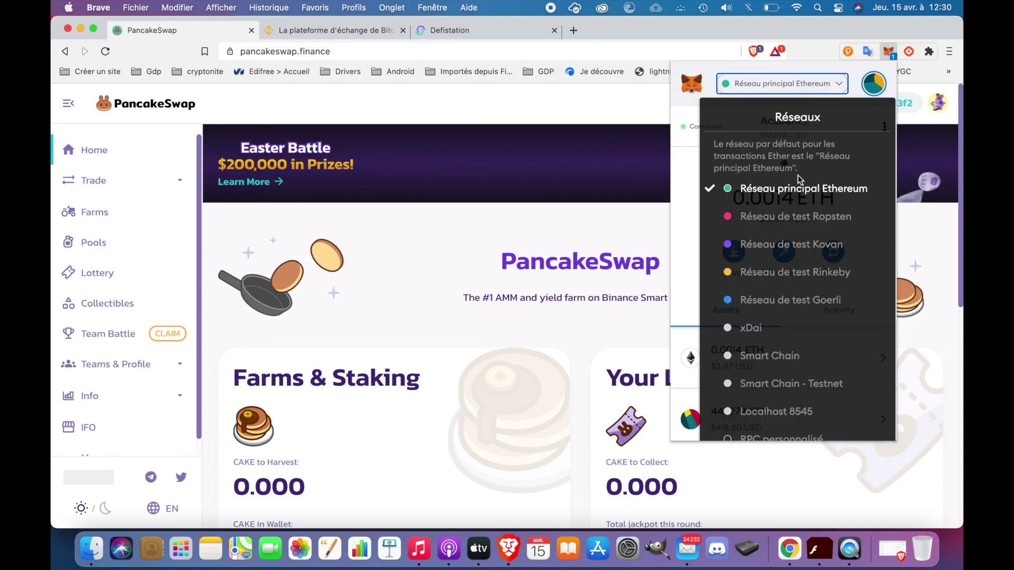
scroll(782, 303, "down", 1)
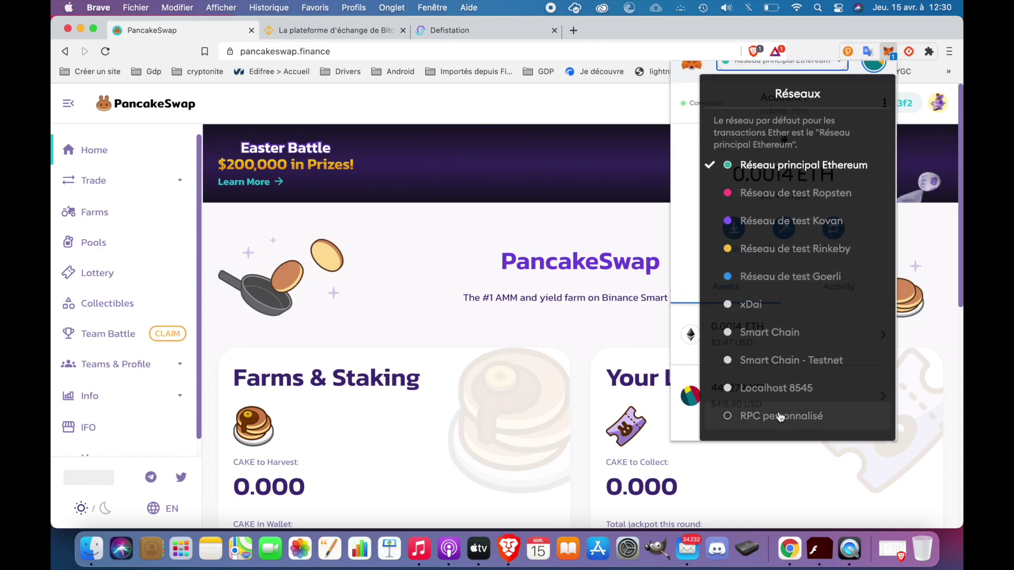
left_click(750, 417)
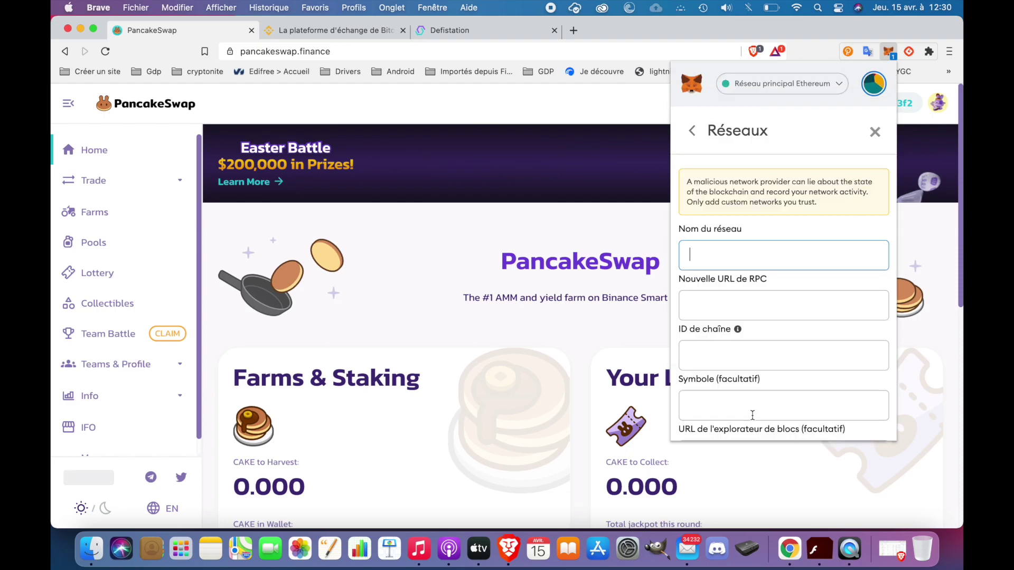
left_click(706, 255)
left_click(683, 305)
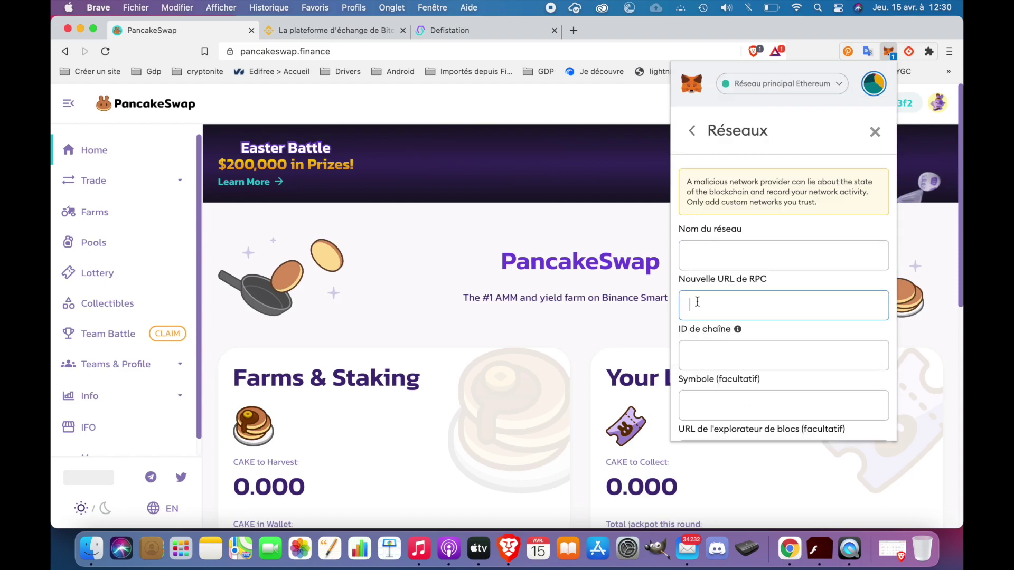
scroll(730, 351, "down", 1)
scroll(730, 351, "down", 3)
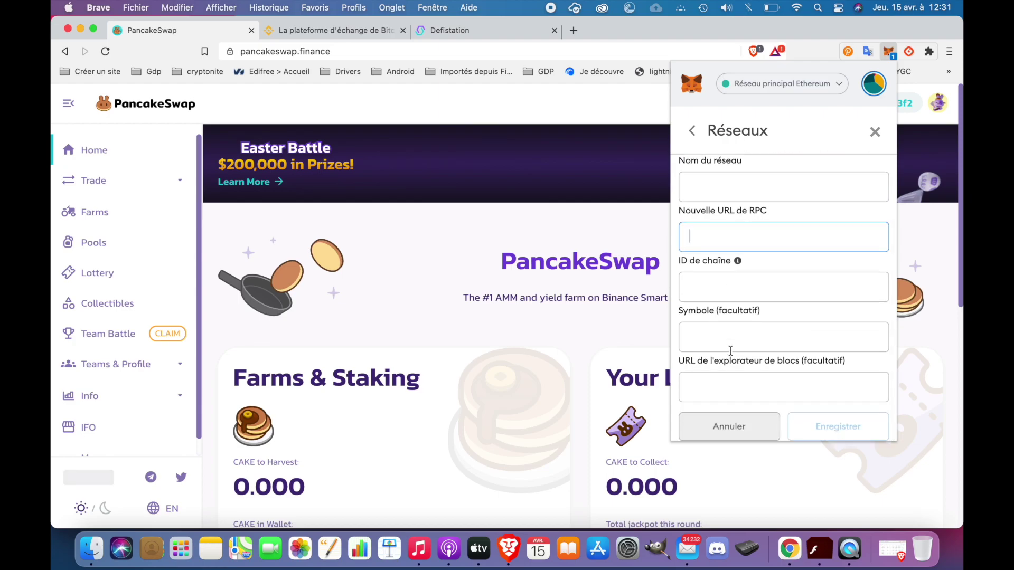
left_click(691, 131)
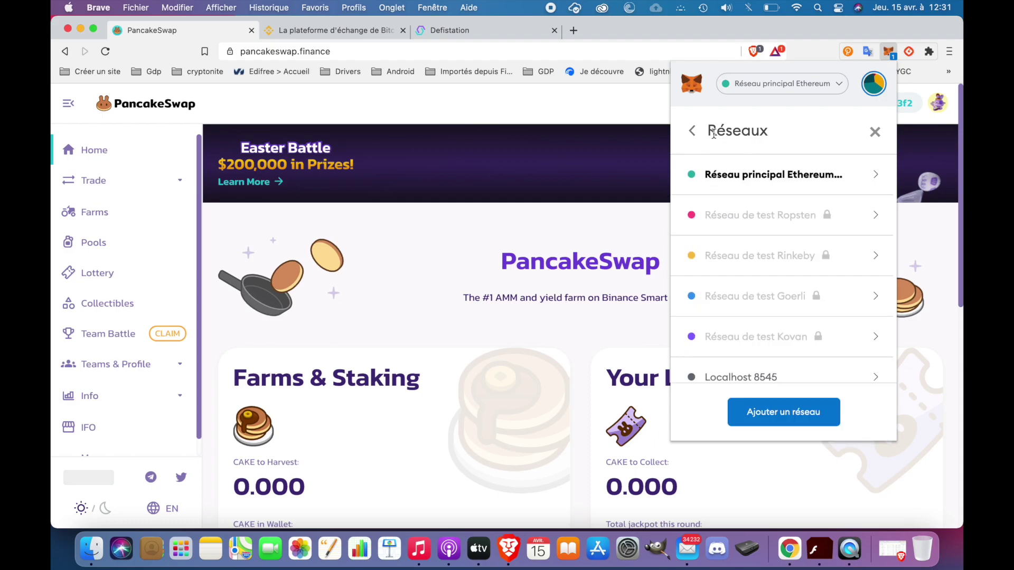
left_click(691, 131)
scroll(762, 238, "down", 5)
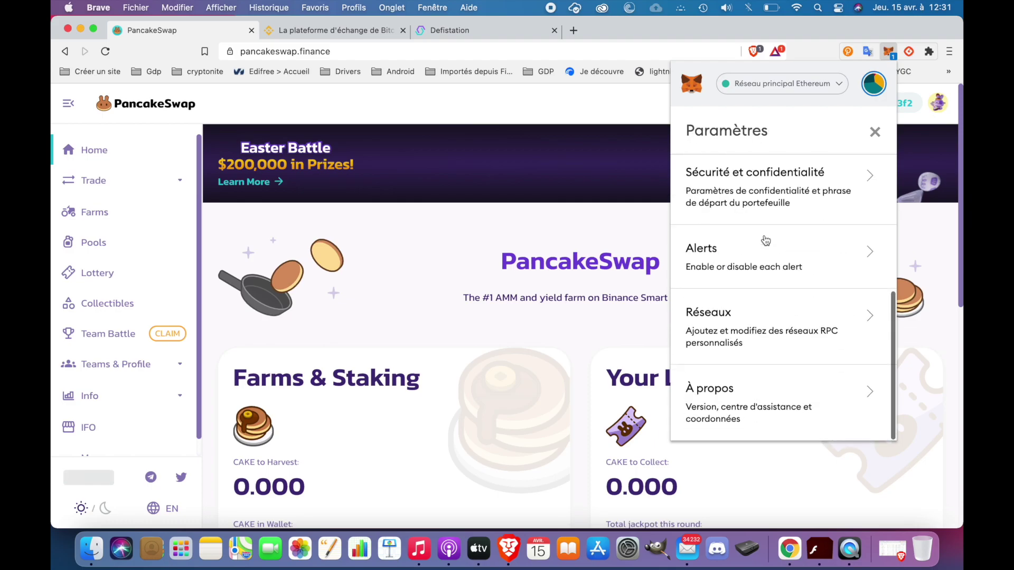
left_click(874, 132)
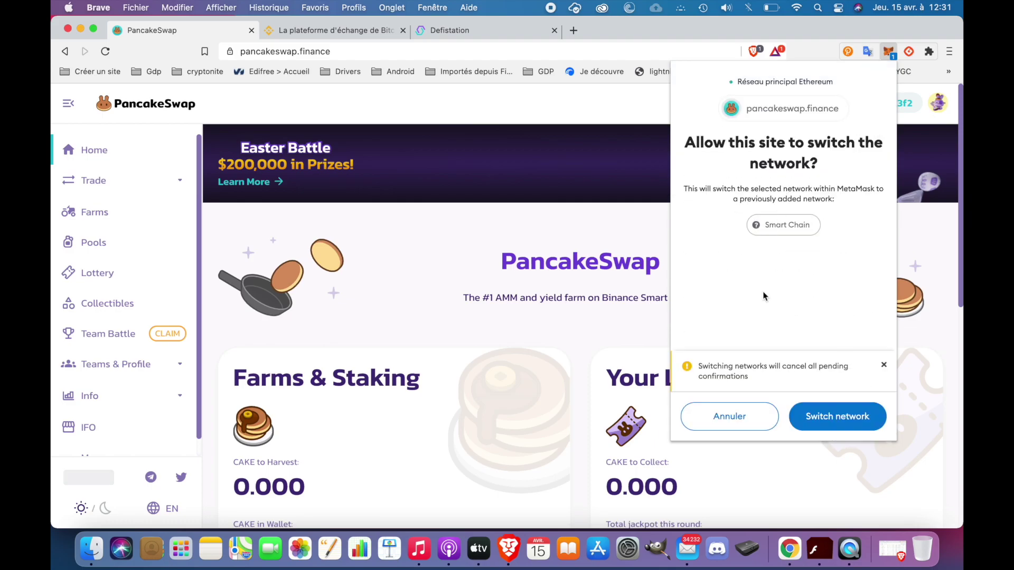
Step: Decline PancakeSwap's network-switch request and set MetaMask to the Smart Chain network to view its asset list
left_click(750, 417)
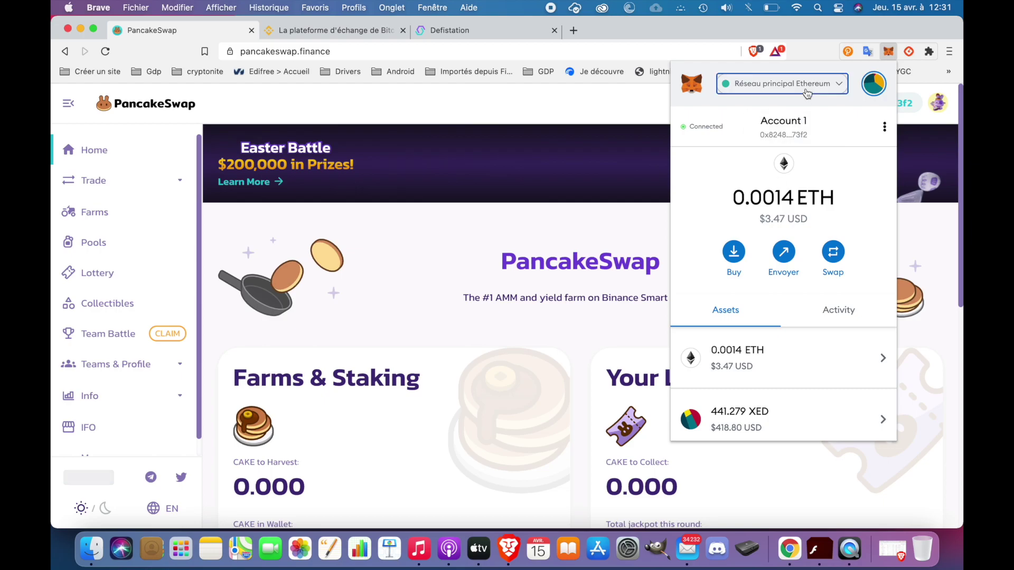
left_click(807, 92)
scroll(798, 287, "down", 1)
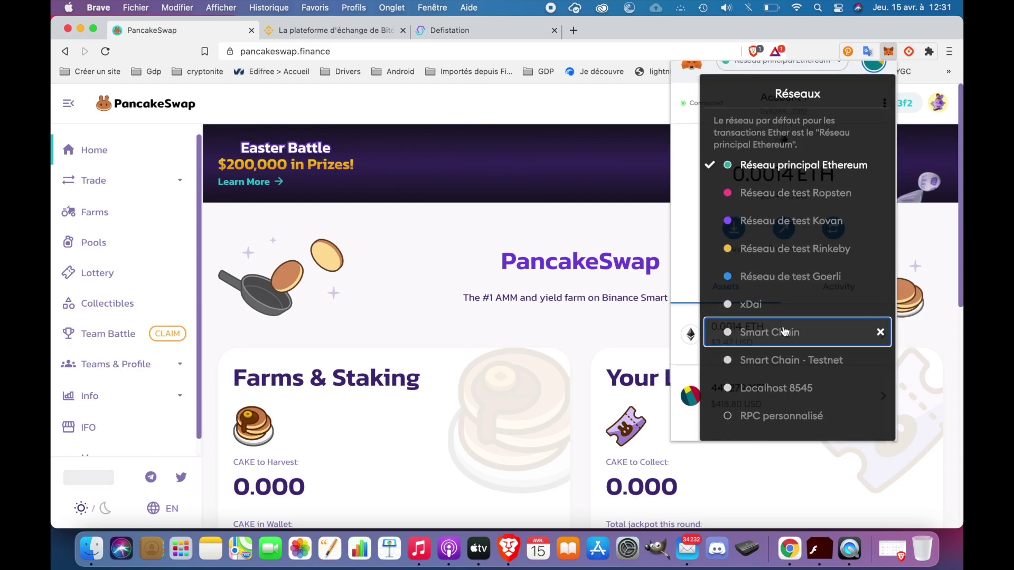
left_click(783, 326)
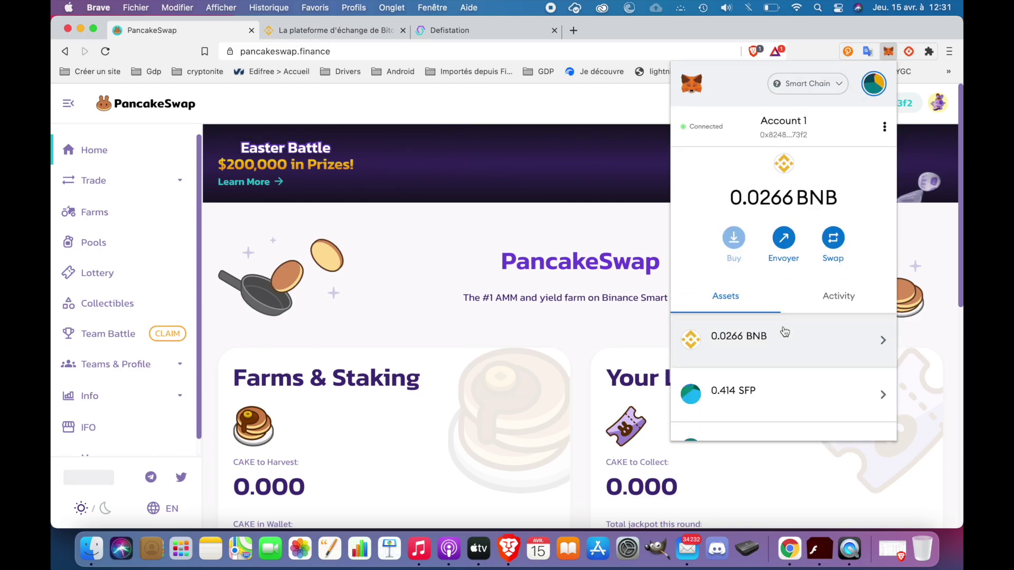
scroll(785, 331, "down", 10)
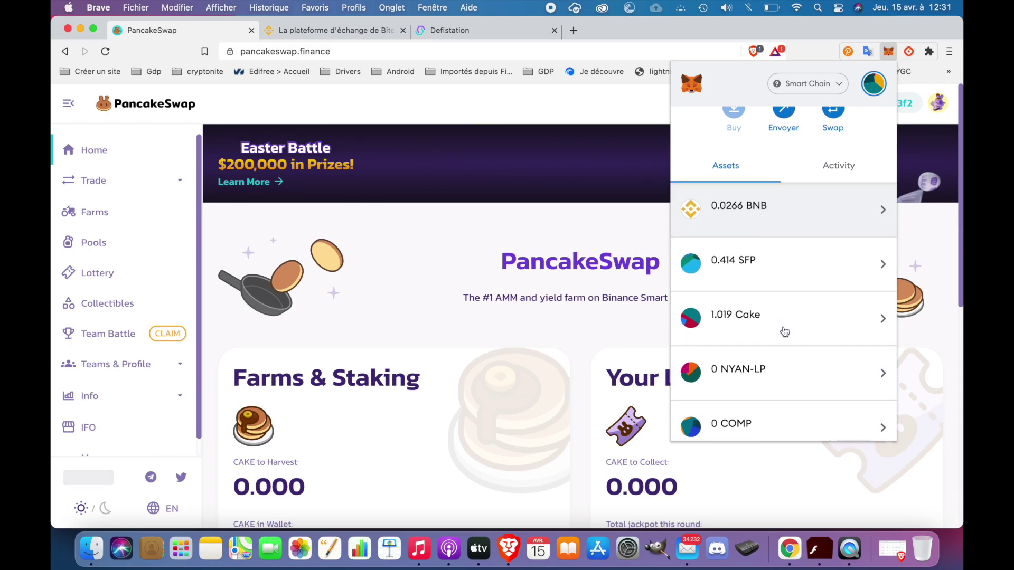
Step: Close the MetaMask wallet view, log the wallet out of PancakeSwap and connect it again
scroll(785, 331, "up", 10)
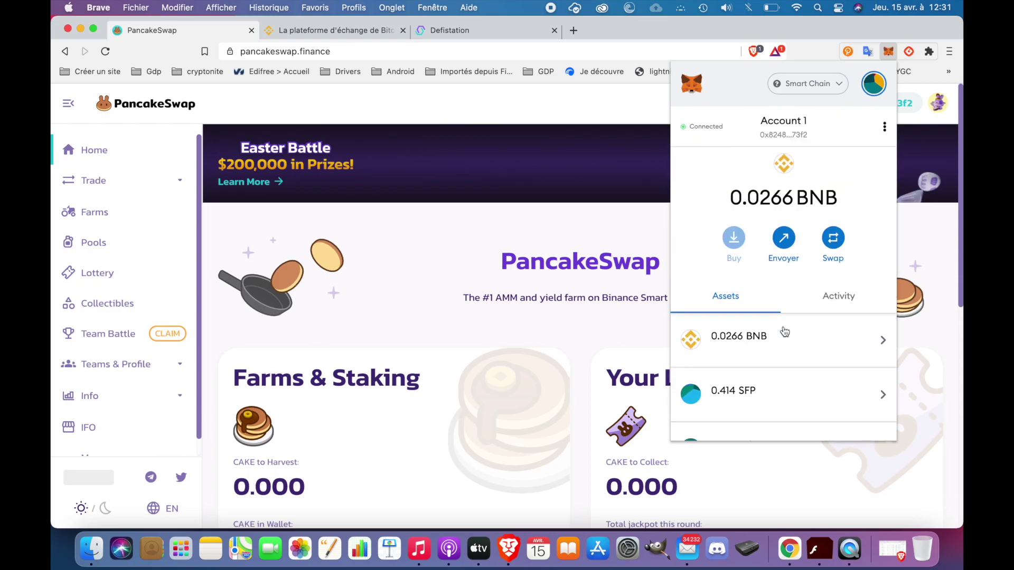
left_click(590, 230)
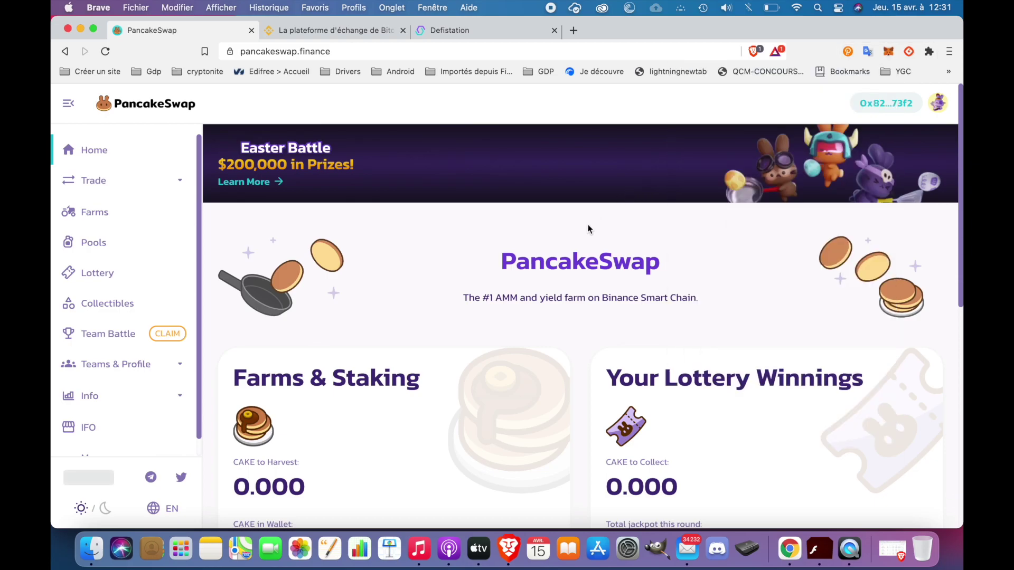
left_click(878, 108)
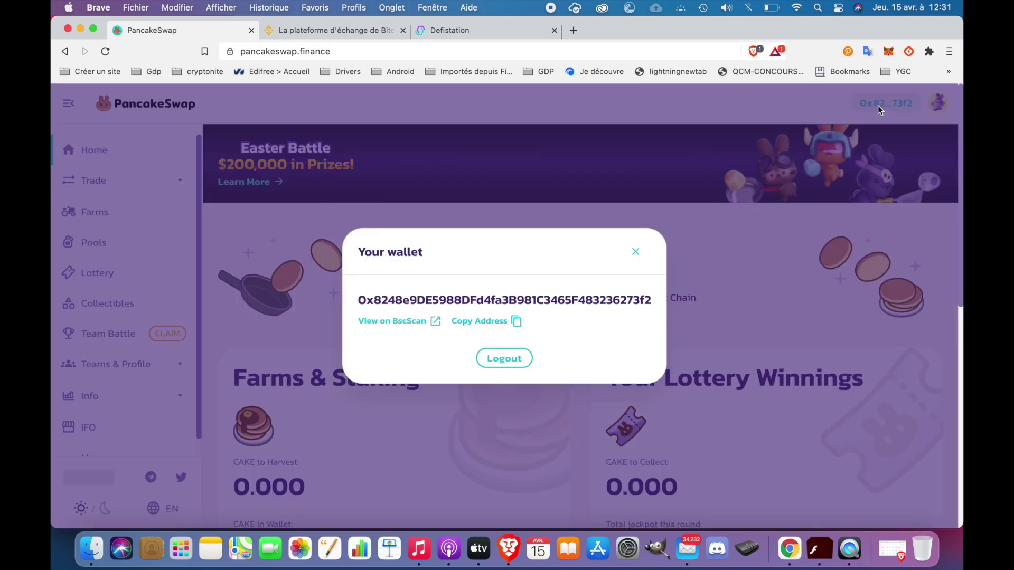
left_click(496, 362)
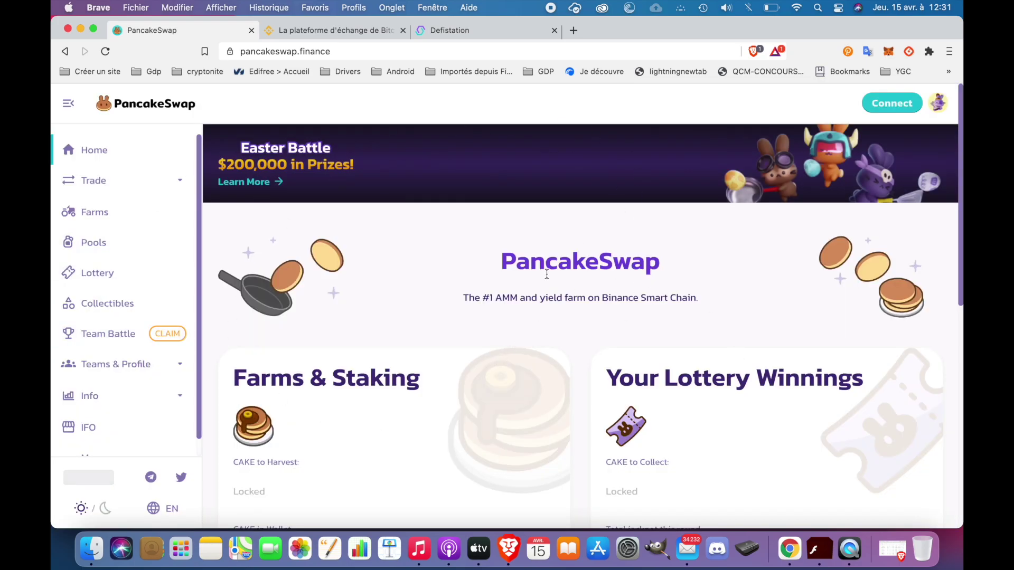
left_click(880, 102)
left_click(533, 214)
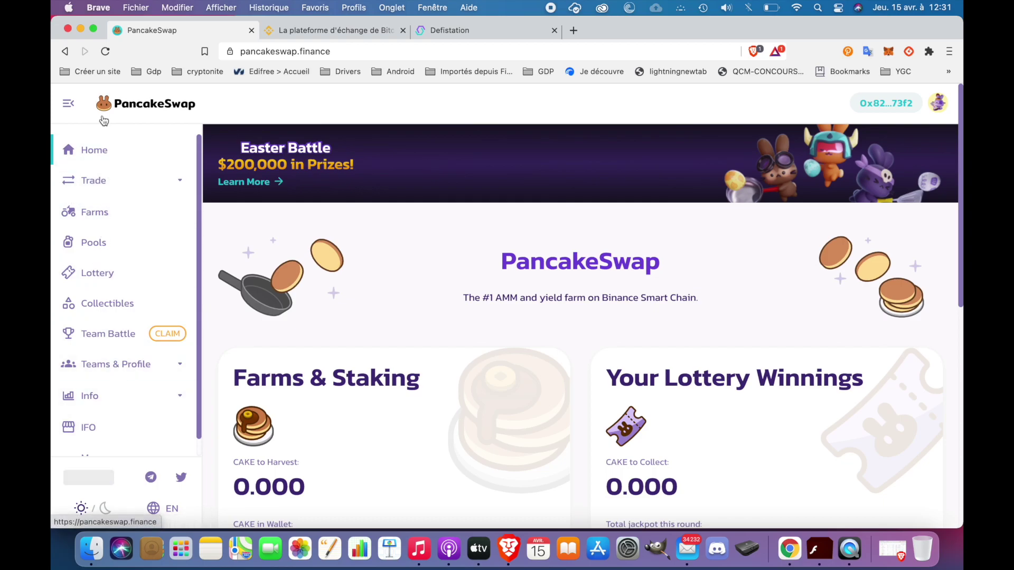
Step: Open PancakeSwap's Syrup Pool page and look over the CAKE, HZN and ALPA pool cards
scroll(98, 285, "down", 1)
scroll(98, 285, "up", 1)
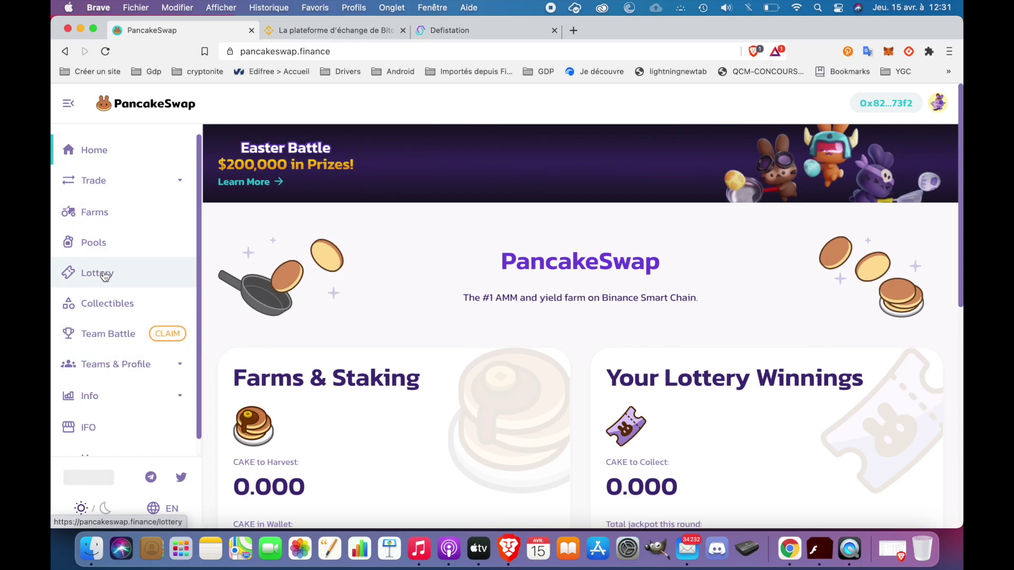
left_click(117, 250)
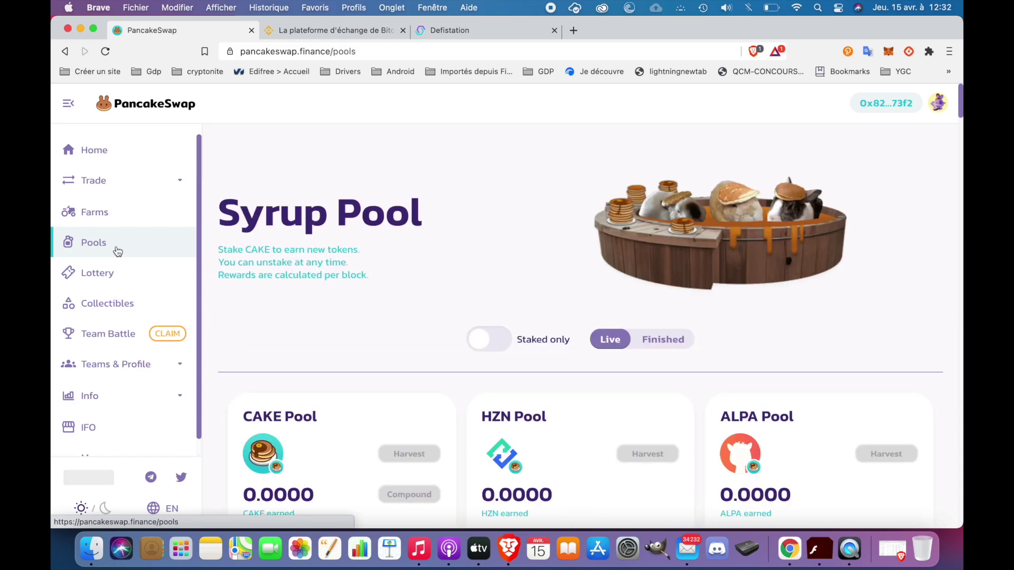
scroll(221, 163, "down", 5)
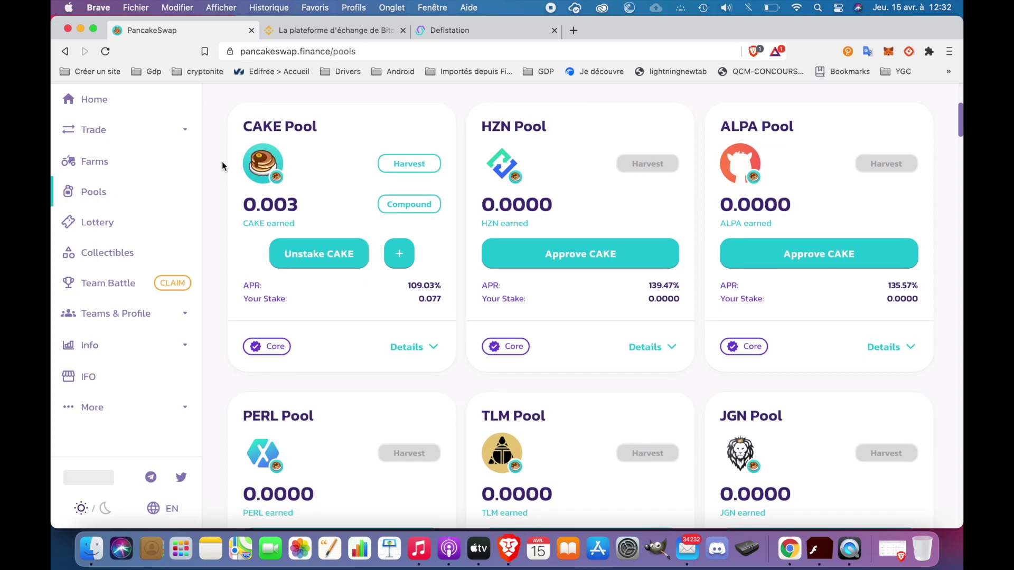
scroll(222, 160, "up", 5)
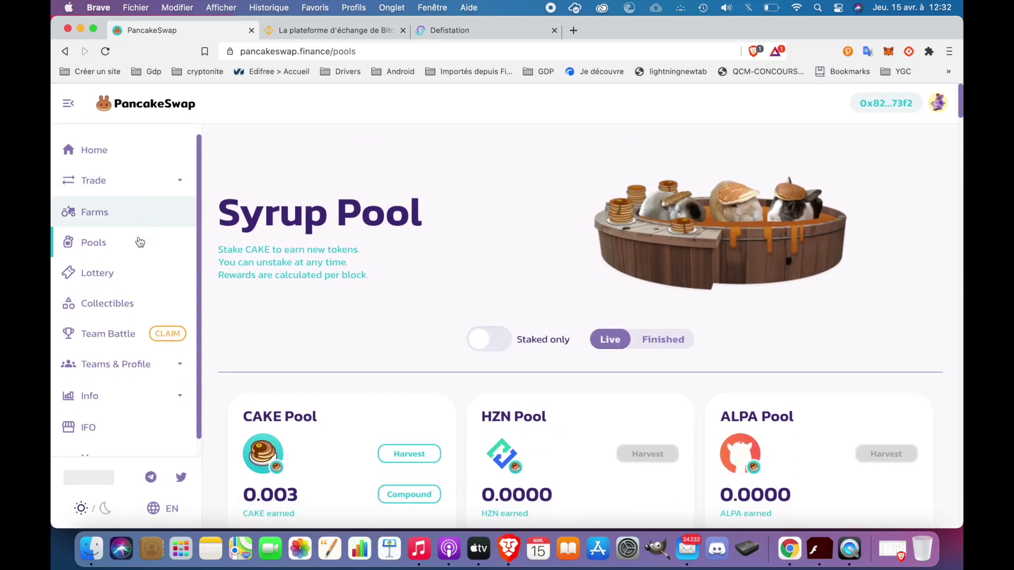
scroll(219, 318, "down", 3)
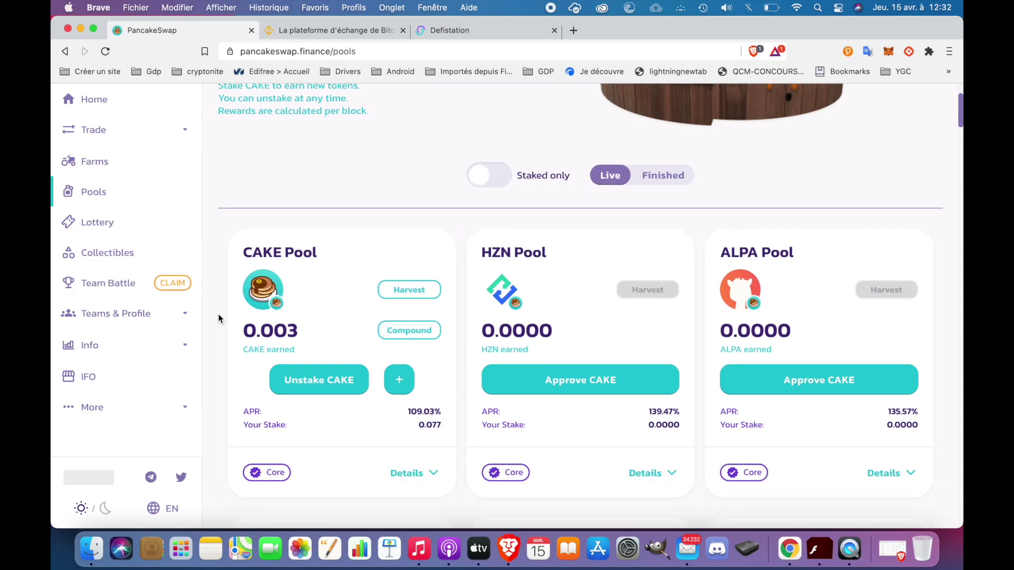
Step: Open the Farms page and examine its list of LP token pairs, from CAKE-BNB to JGN-BNB
left_click(136, 161)
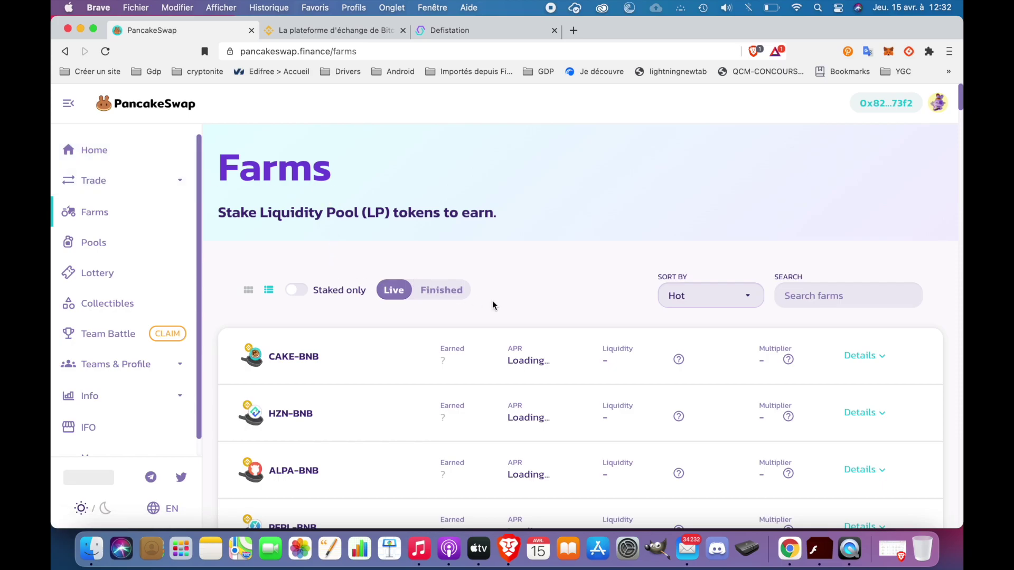
scroll(492, 306, "down", 5)
scroll(492, 305, "up", 5)
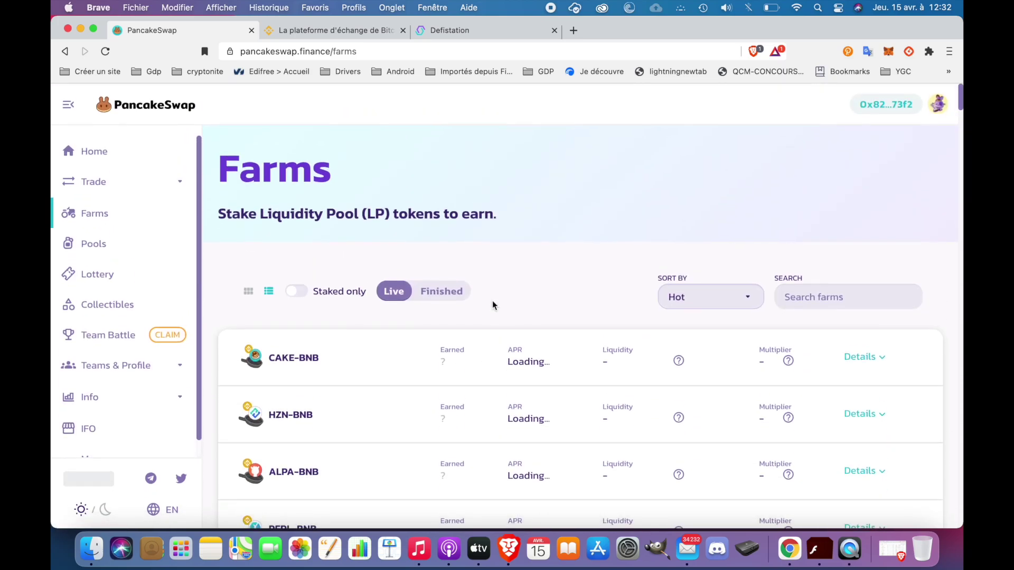
scroll(492, 306, "down", 2)
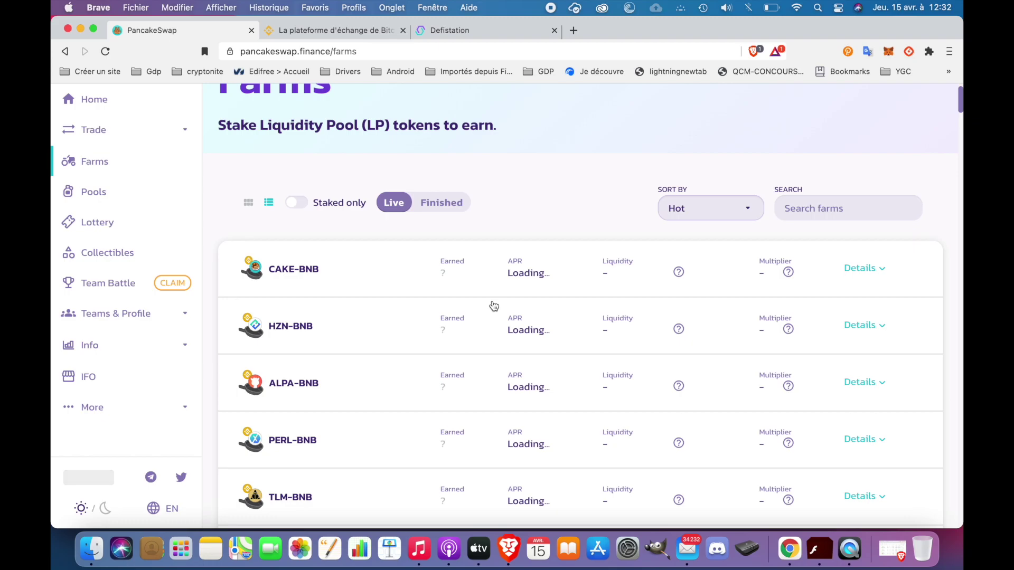
scroll(494, 306, "down", 1)
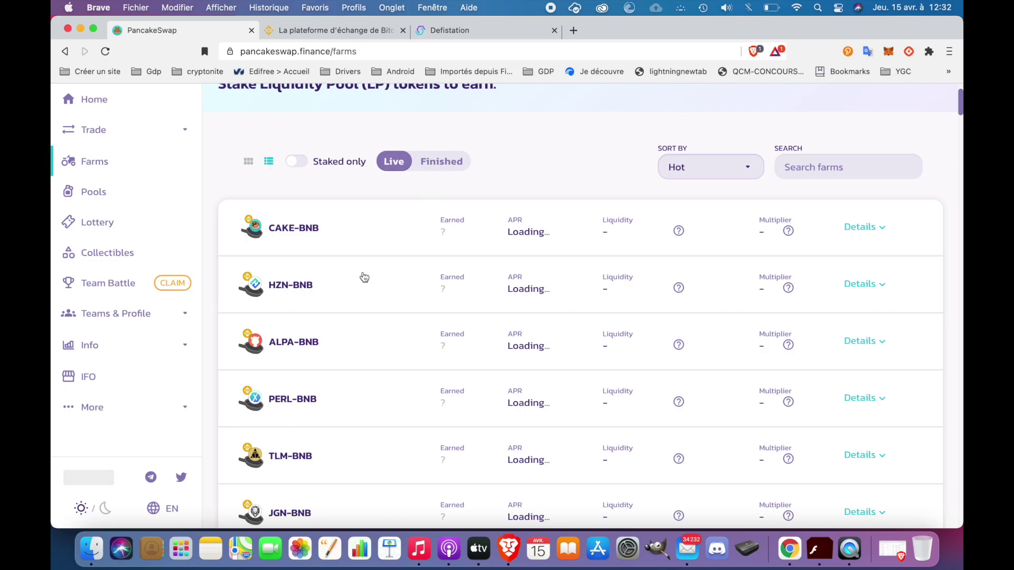
scroll(311, 460, "down", 2)
scroll(311, 462, "up", 5)
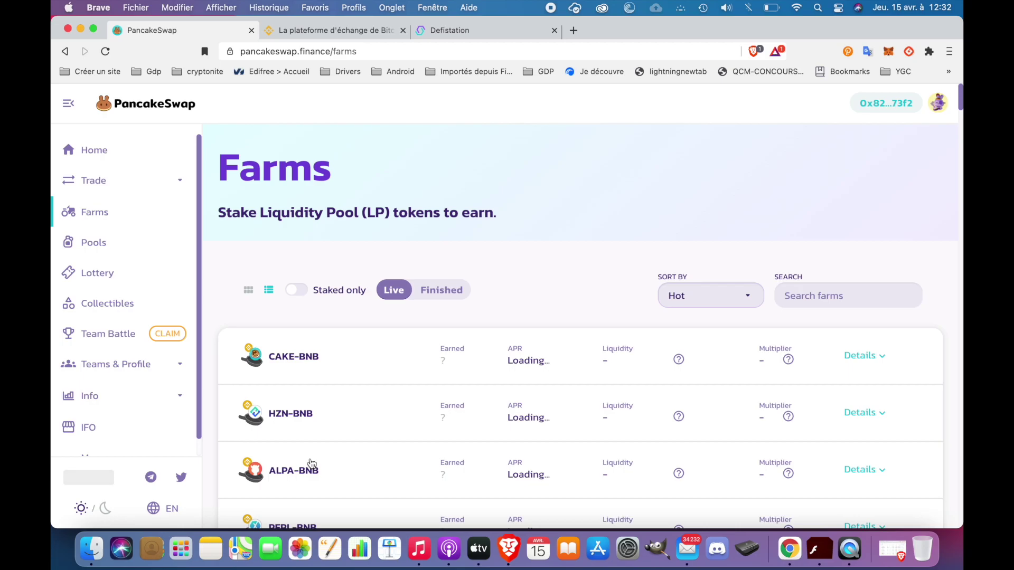
scroll(312, 464, "down", 3)
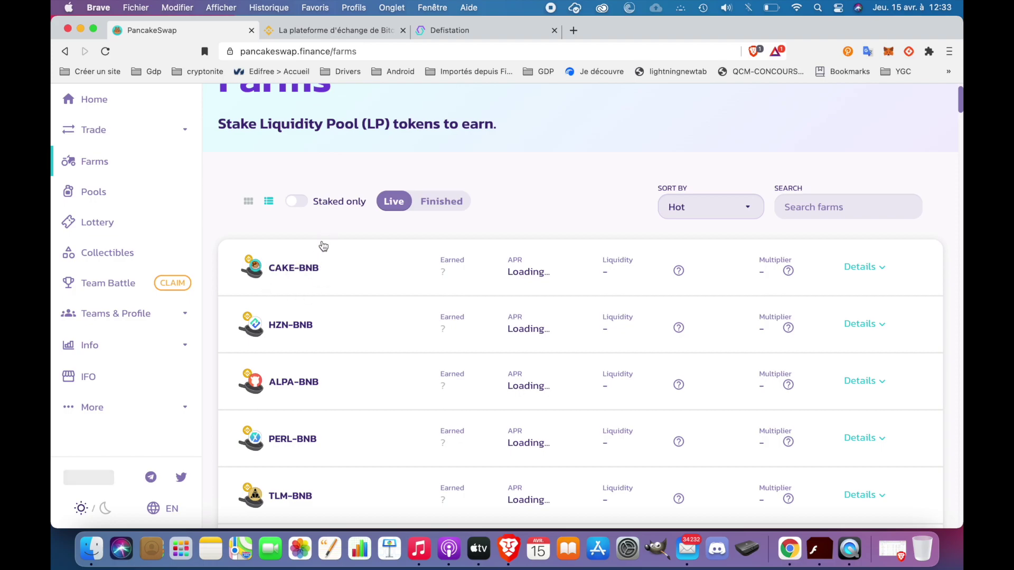
scroll(323, 262, "down", 1)
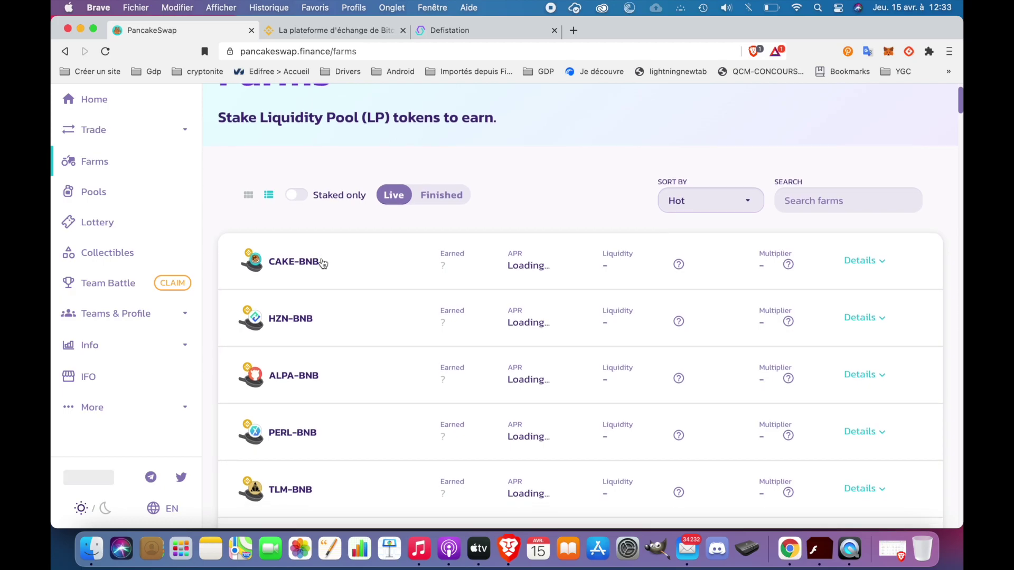
scroll(322, 258, "up", 1)
scroll(321, 258, "down", 2)
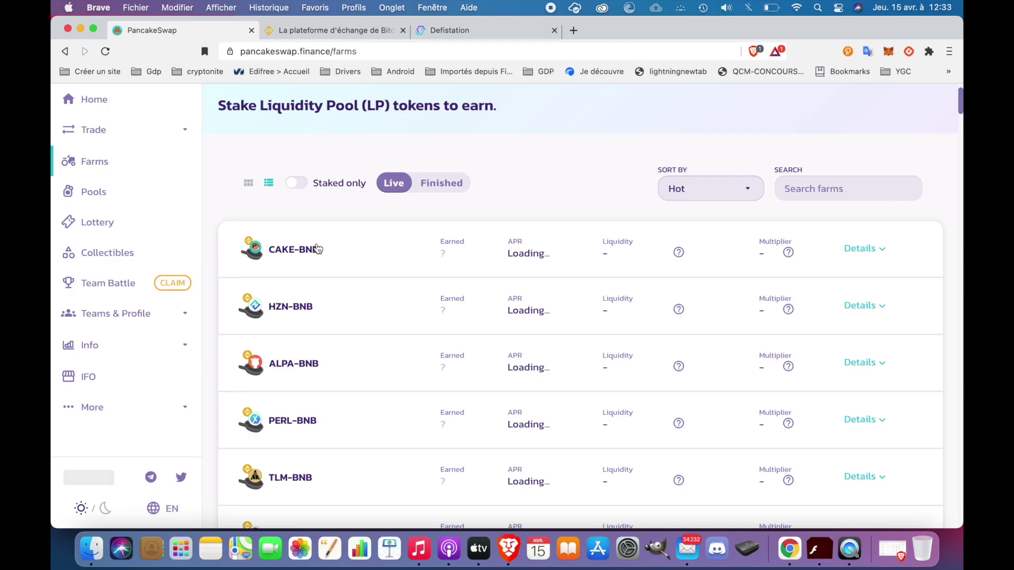
Step: Go back to the Syrup Pool page, browse the pools down to bBadger, bDIGG and LTO, and return to the CAKE Pool
left_click(128, 189)
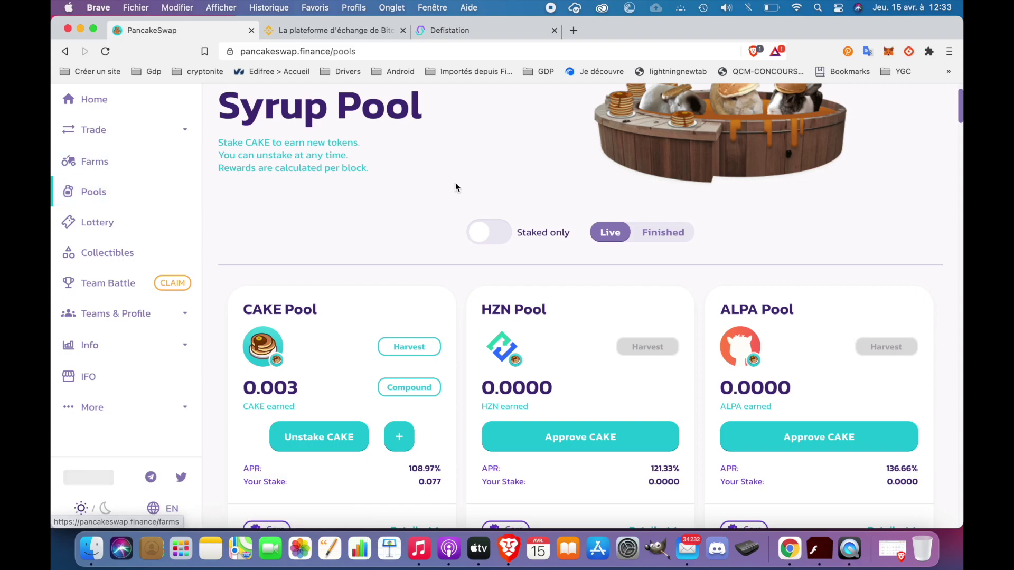
scroll(455, 187, "down", 2)
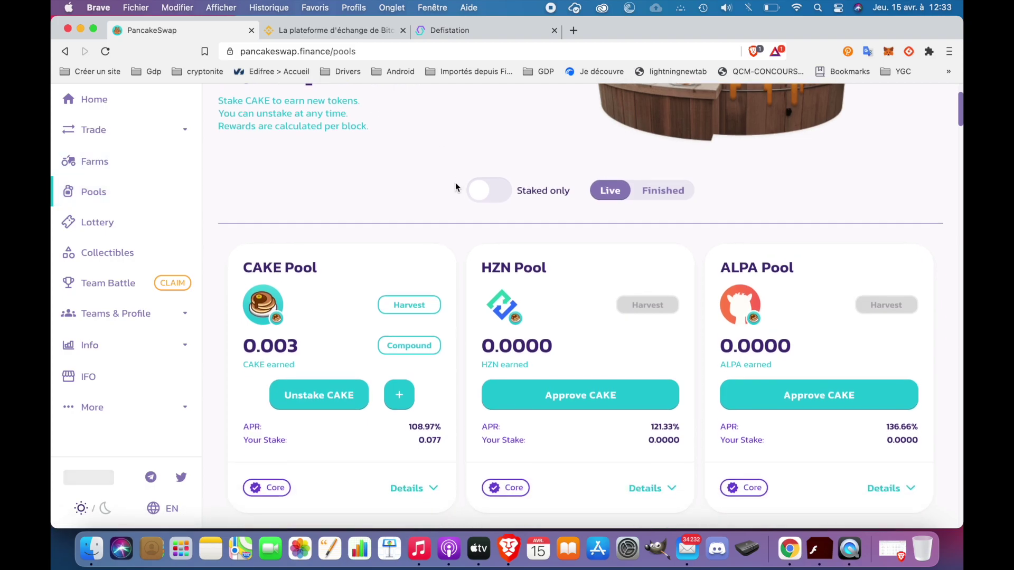
scroll(455, 184, "down", 1)
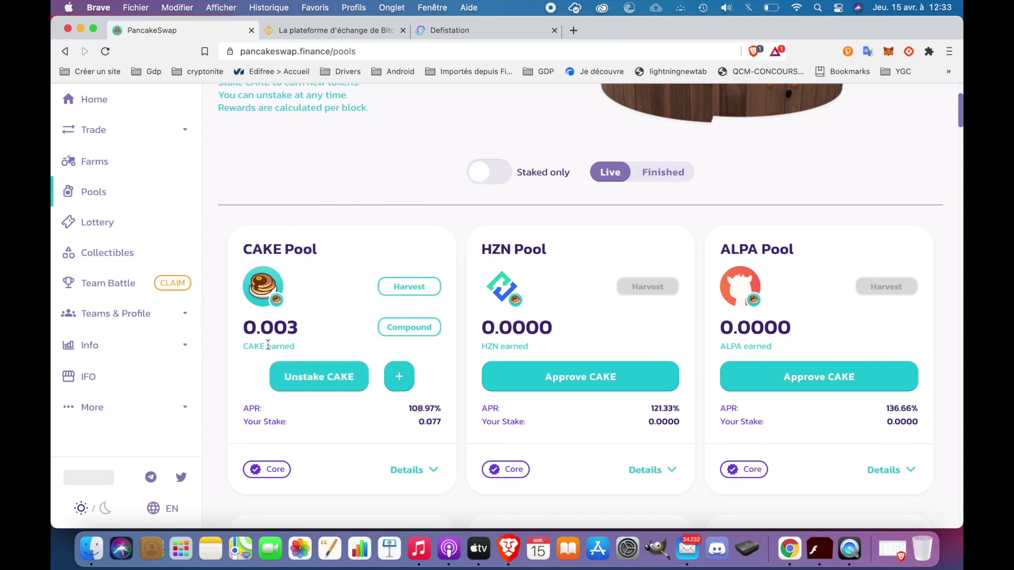
scroll(438, 349, "down", 10)
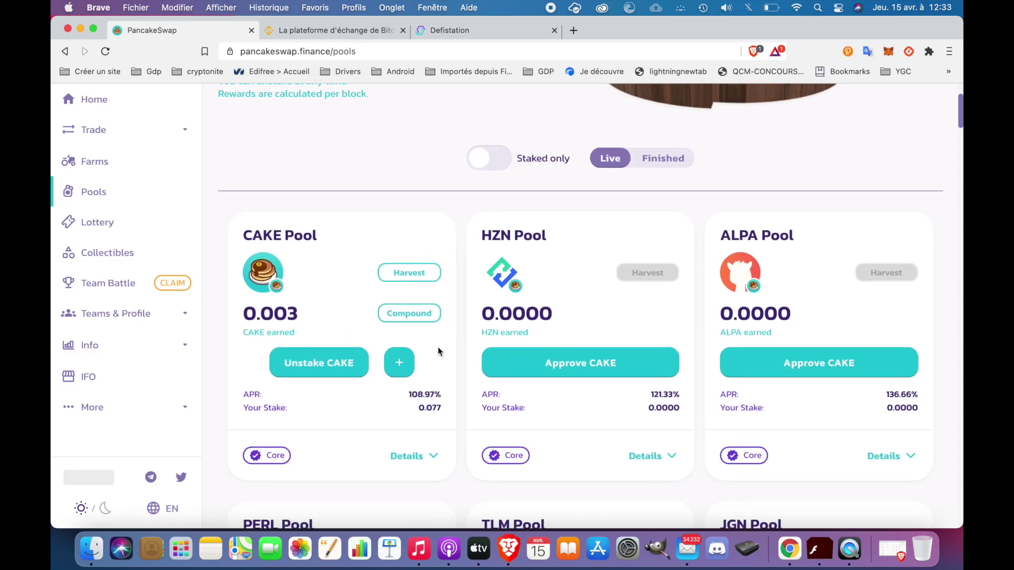
scroll(438, 348, "down", 20)
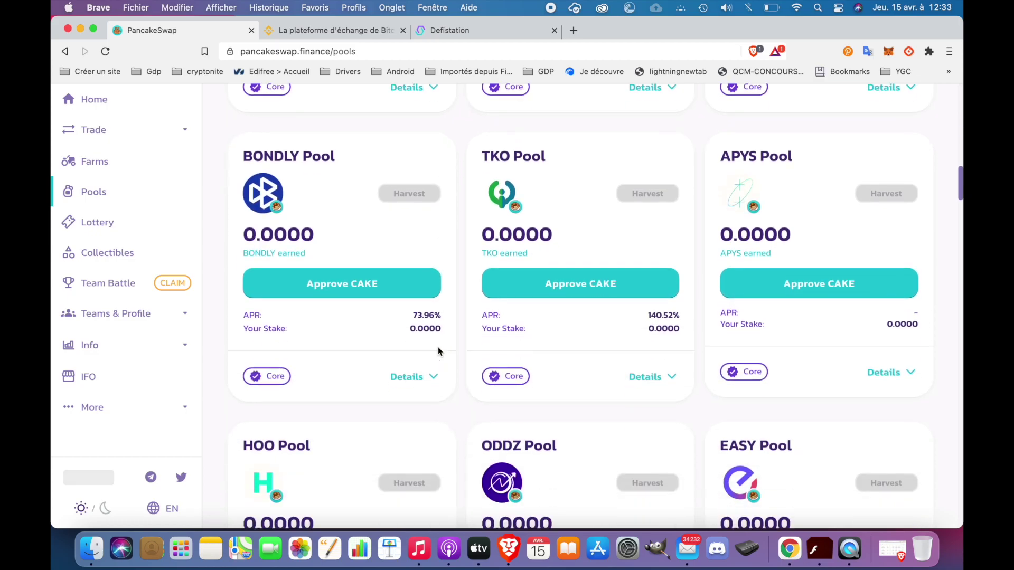
scroll(439, 350, "down", 12)
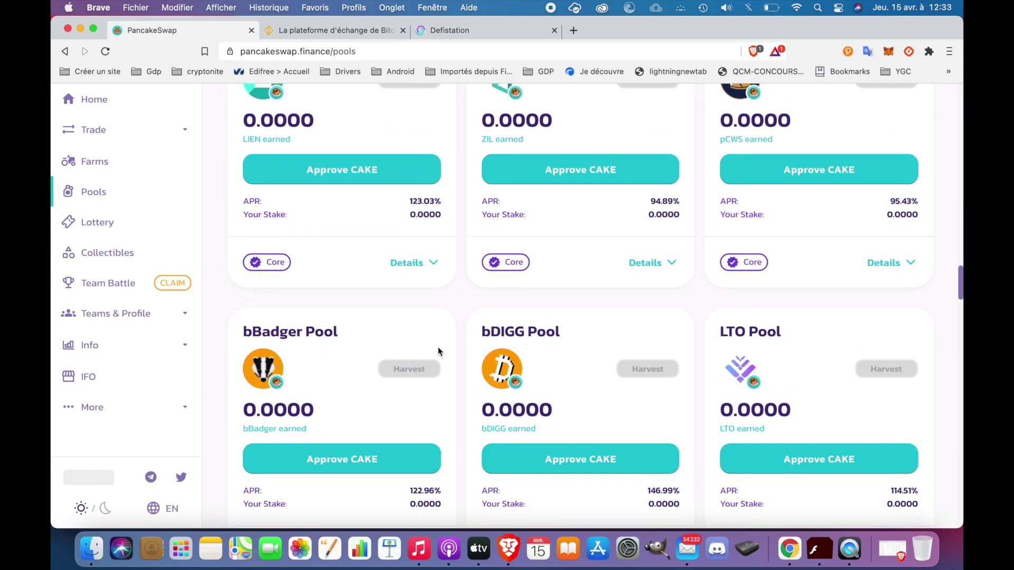
scroll(438, 350, "up", 3)
scroll(439, 347, "up", 20)
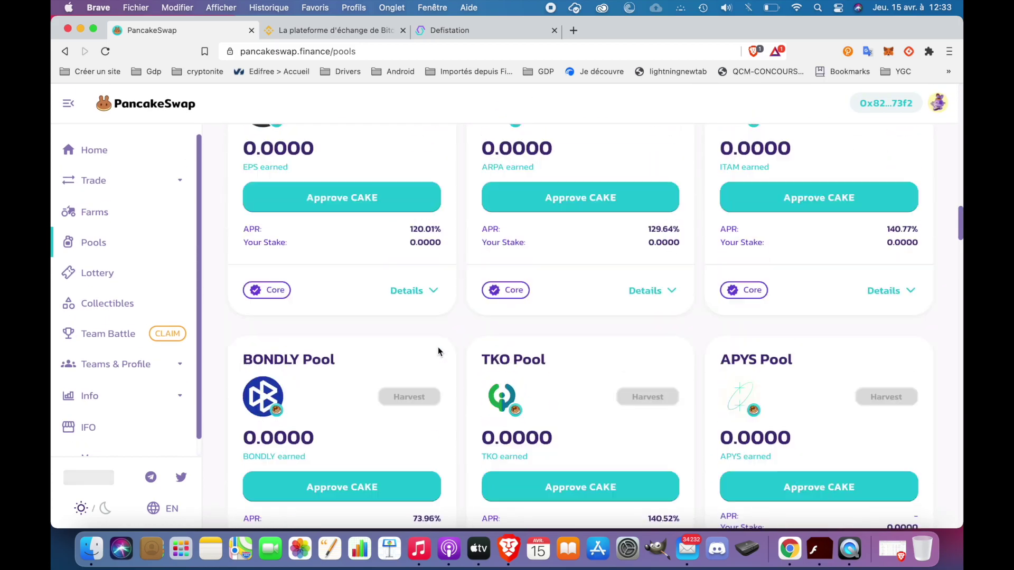
scroll(438, 347, "up", 5)
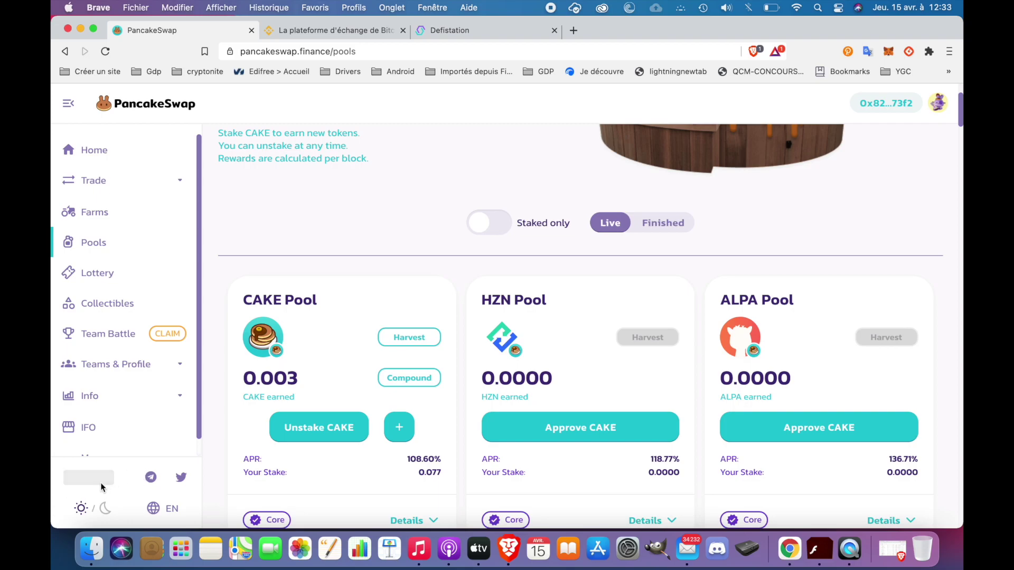
Step: Examine the CAKE Pool card's earnings, APR, stake and available actions, comparing it with the neighbouring pools
scroll(100, 483, "down", 3)
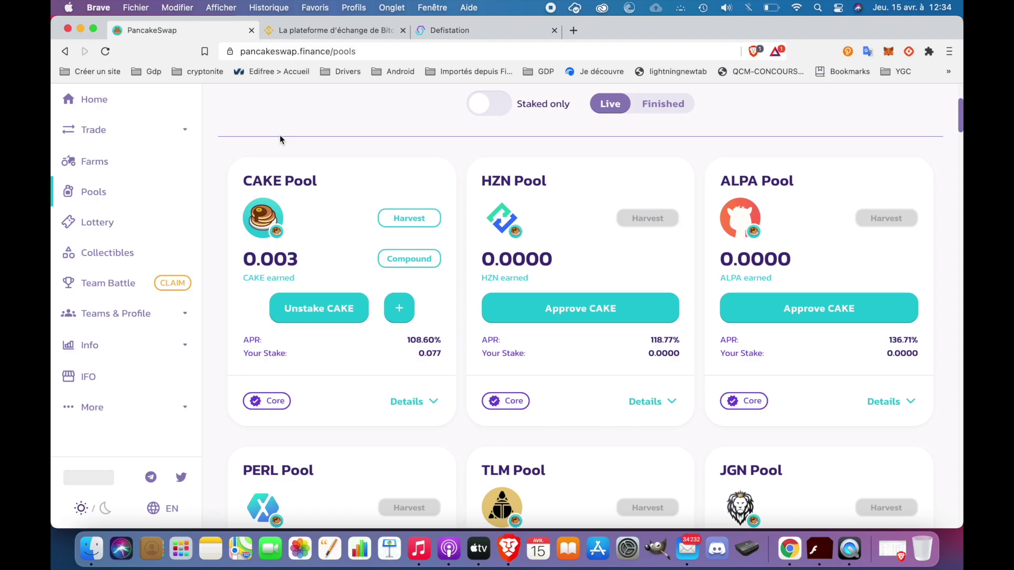
scroll(280, 139, "up", 5)
scroll(280, 138, "down", 4)
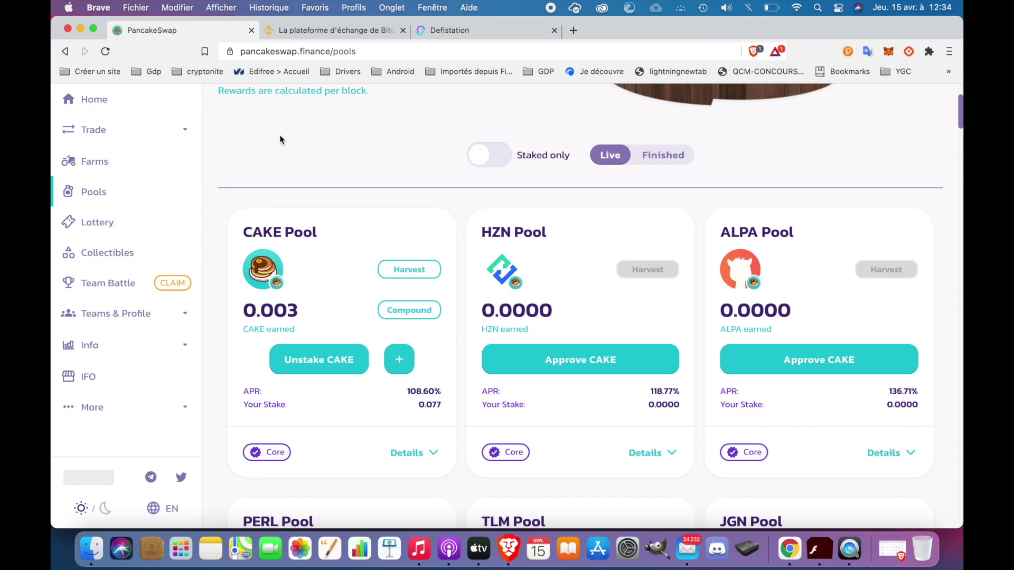
scroll(279, 138, "up", 1)
scroll(280, 138, "down", 2)
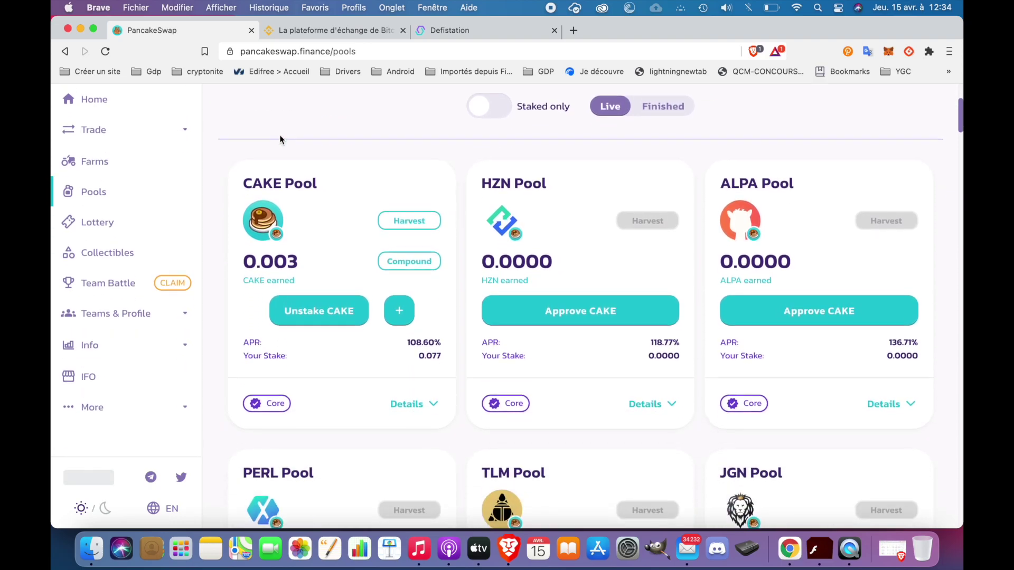
scroll(280, 138, "up", 1)
scroll(280, 139, "down", 1)
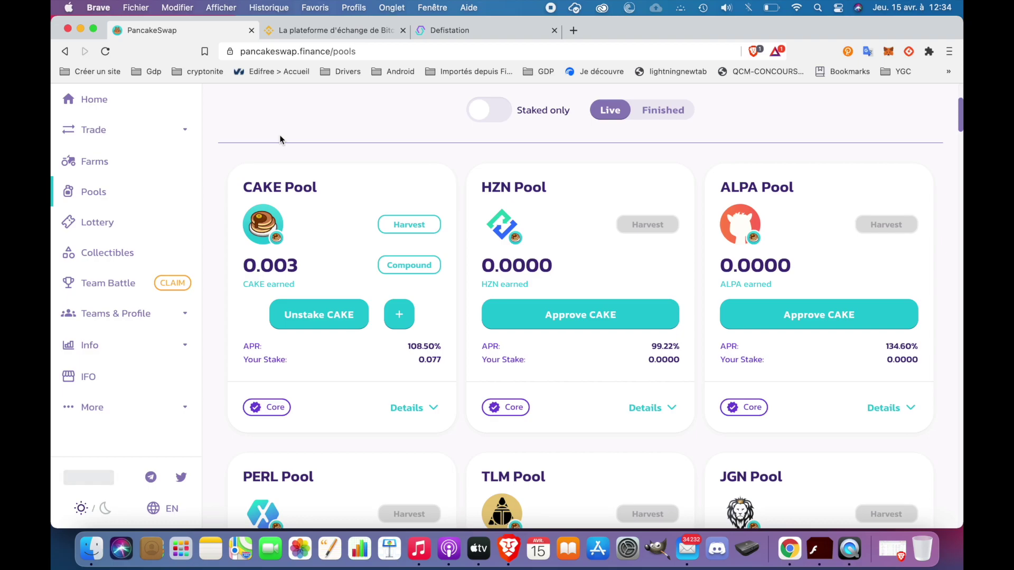
scroll(279, 136, "up", 1)
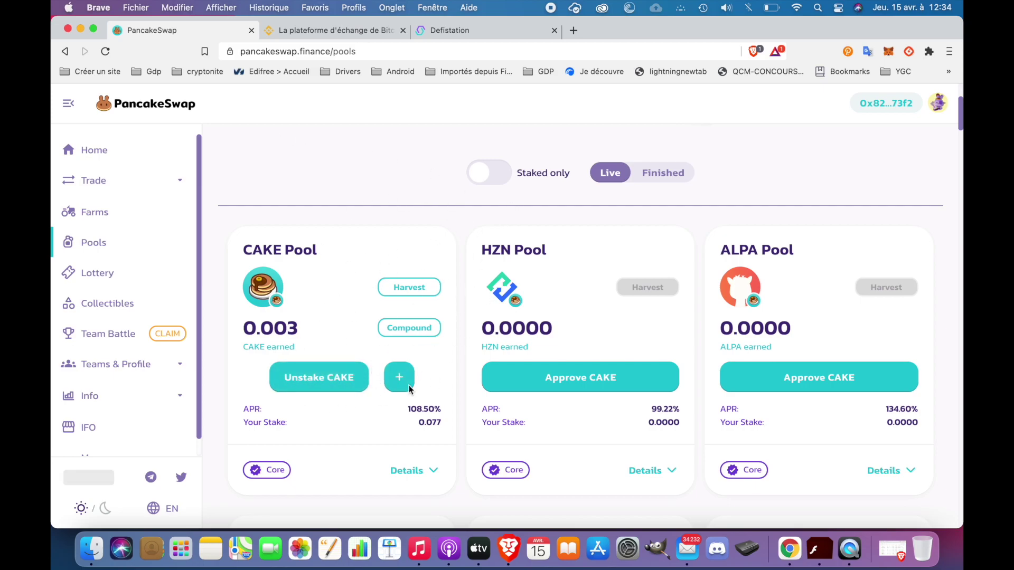
Step: Request CAKE spending approval for the HZN Pool to view MetaMask's transaction fee, and close the notification without confirming
scroll(348, 395, "down", 1)
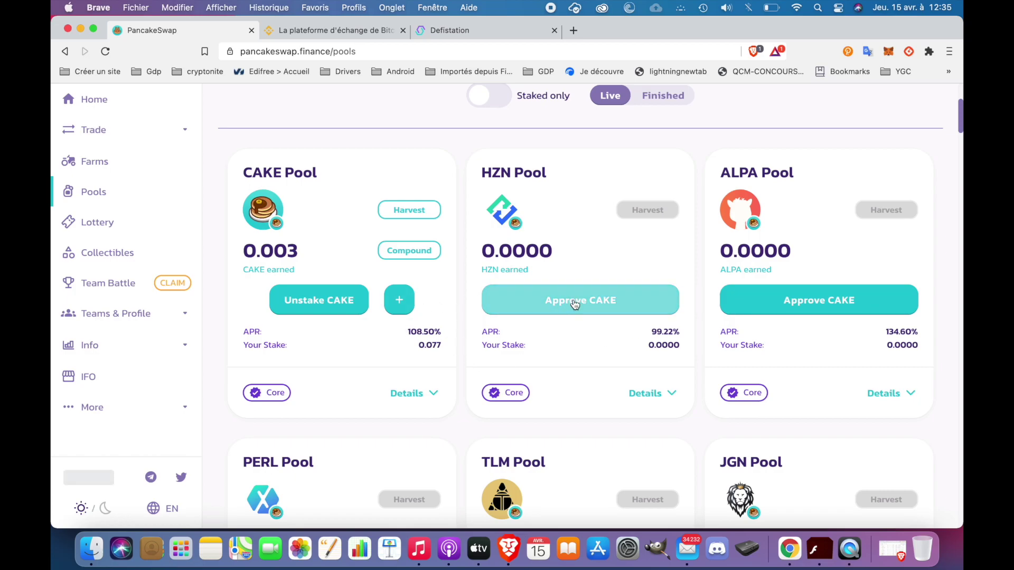
left_click(598, 297)
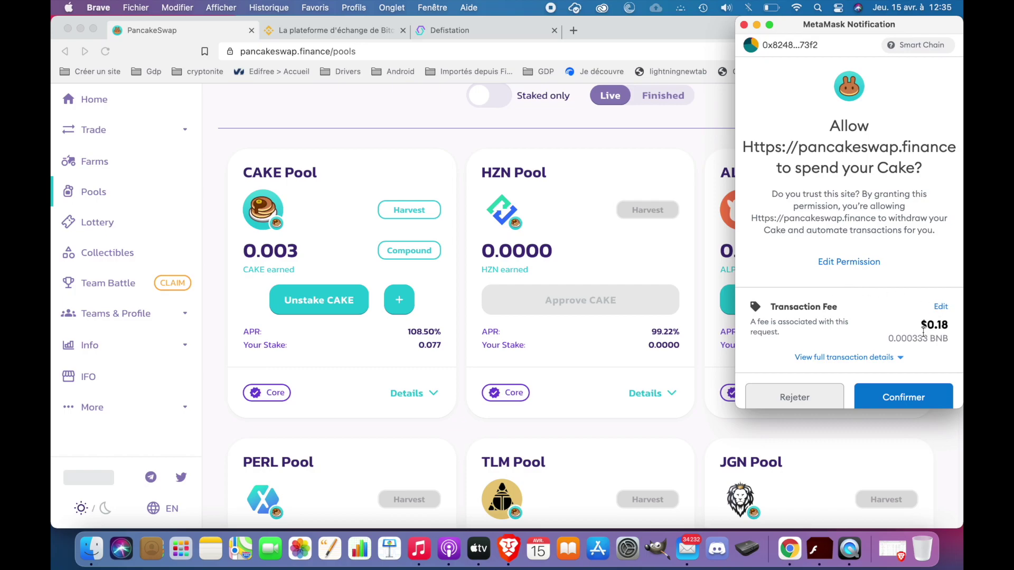
left_click(743, 24)
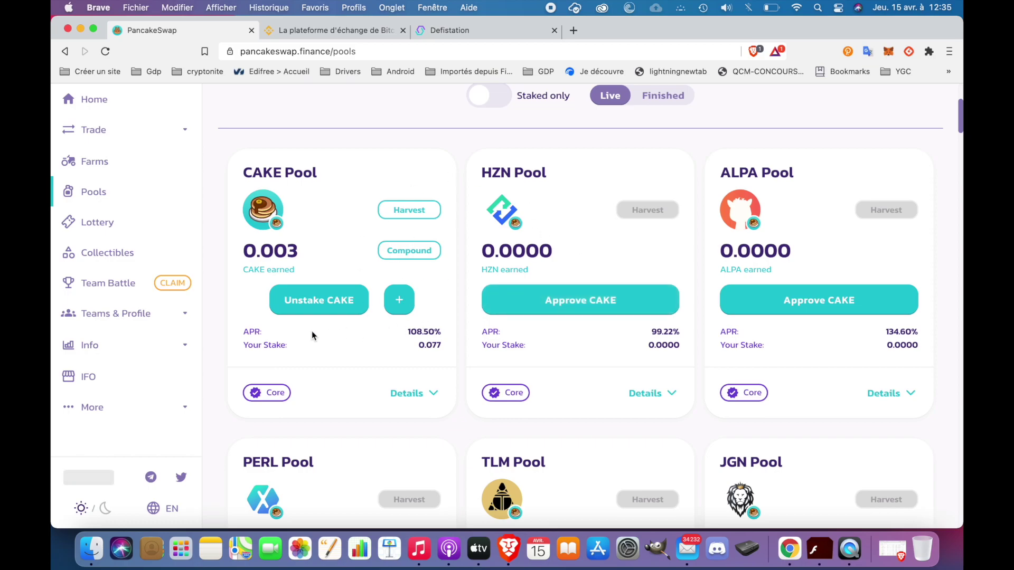
Step: Request a deposit of the maximum available 1.019544355298016715 CAKE into the CAKE Pool
left_click(406, 299)
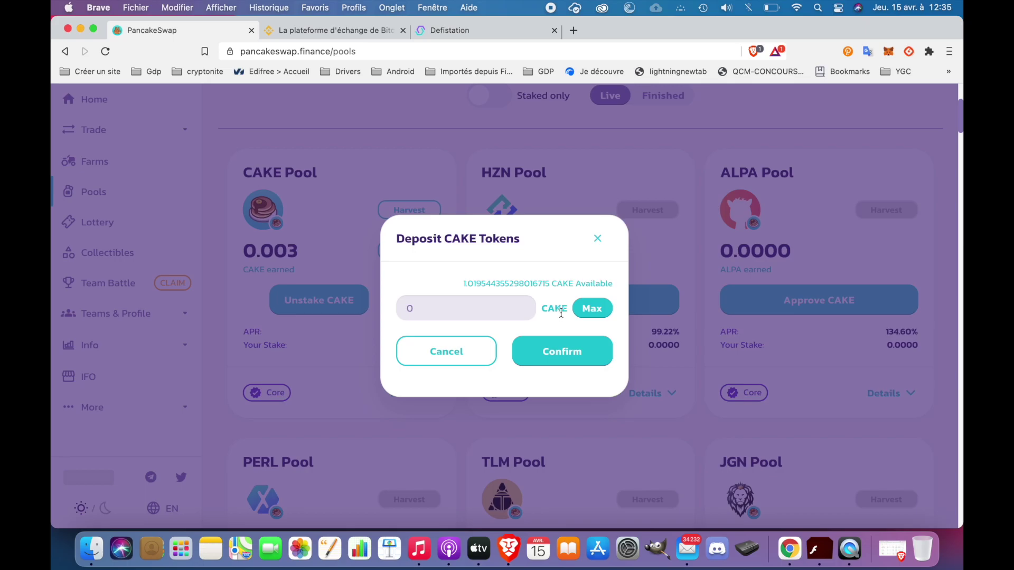
left_click(497, 304)
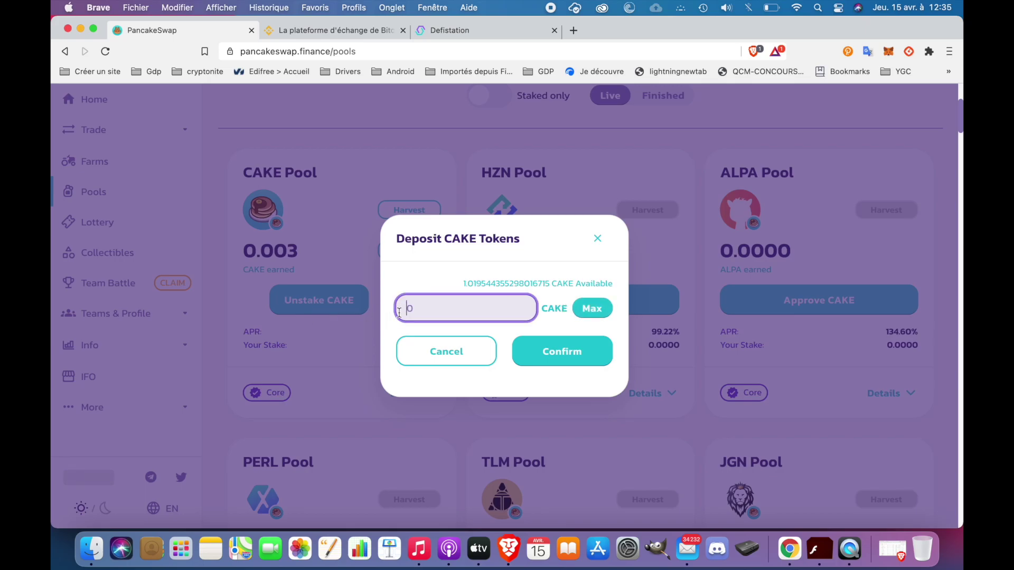
left_click_drag(462, 283, 592, 301)
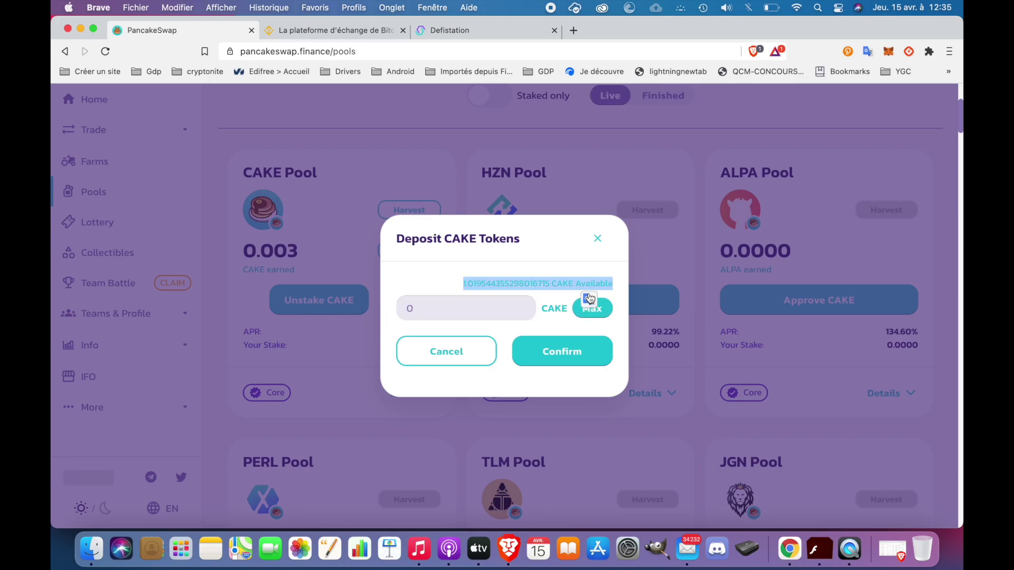
left_click(601, 312)
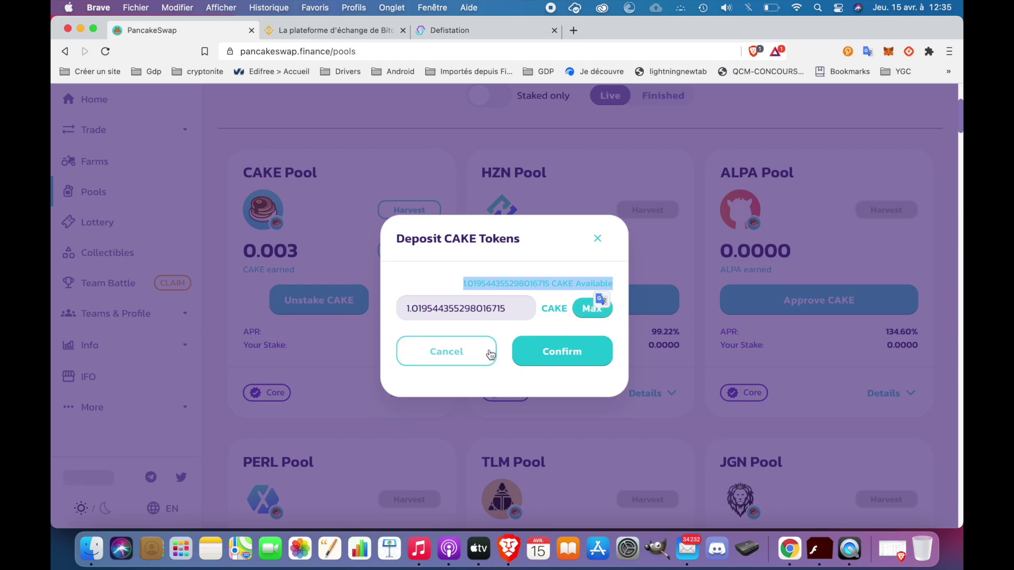
left_click(579, 352)
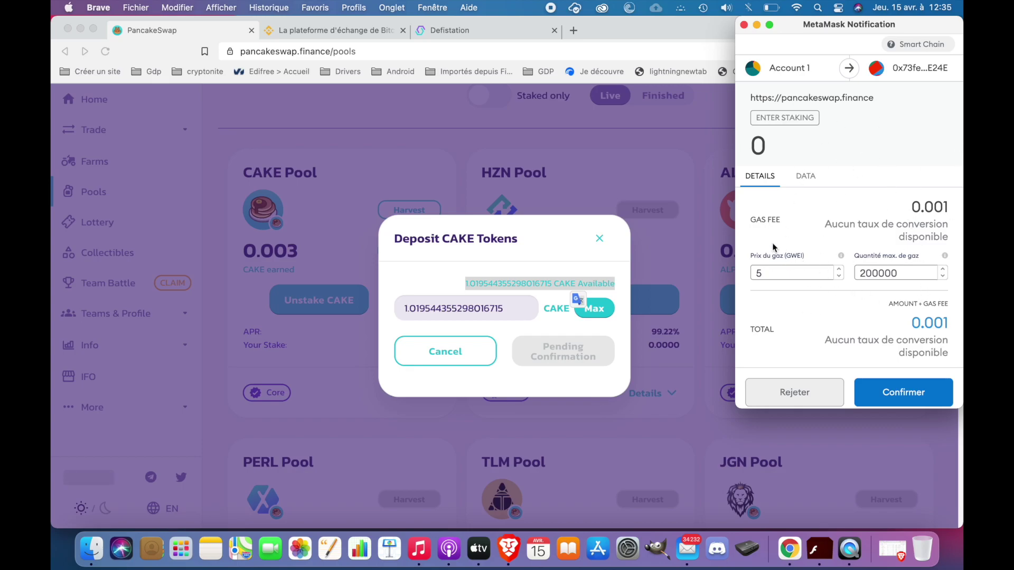
Step: Examine the gas fee and the total transaction cost in the MetaMask staking notification
scroll(876, 209, "down", 1)
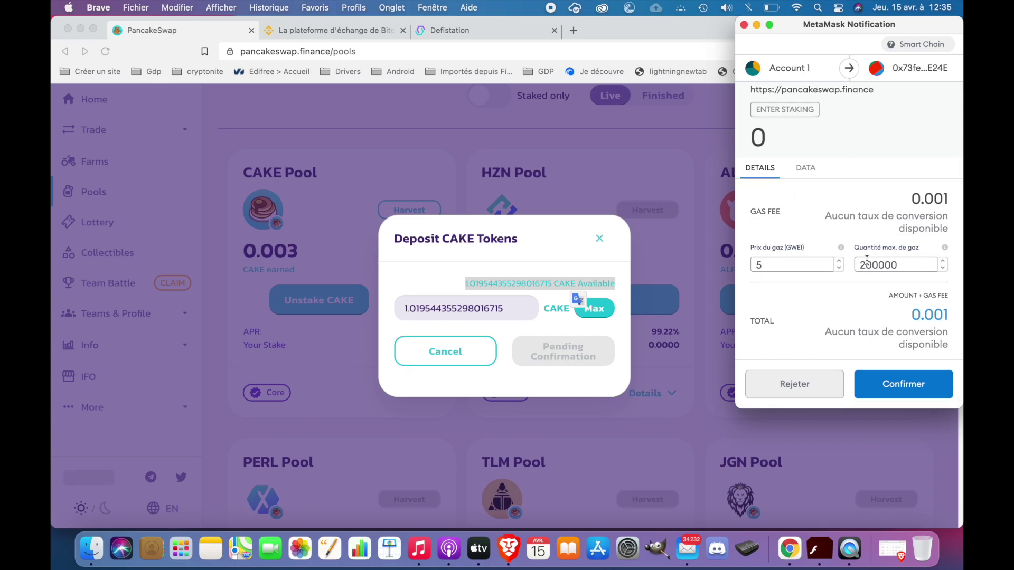
mouse_move(909, 316)
left_mouse_down()
mouse_move(947, 314)
mouse_move(915, 315)
left_mouse_up()
left_click(953, 315)
mouse_move(910, 317)
left_mouse_down()
mouse_move(956, 316)
mouse_move(918, 316)
left_mouse_up()
left_click(949, 318)
double_click(948, 318)
left_click(940, 315)
left_click(930, 315)
left_click(914, 315)
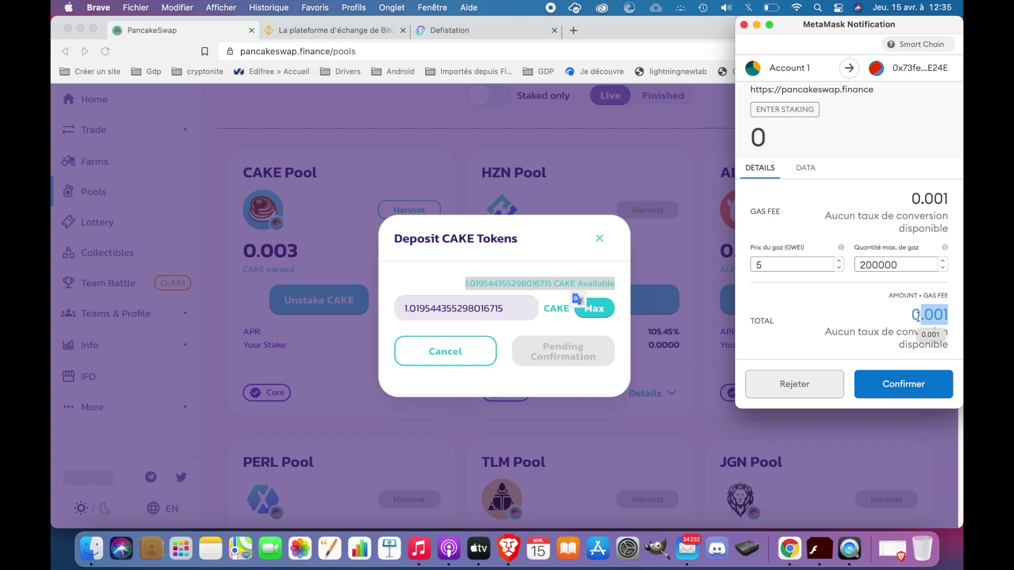
scroll(835, 307, "up", 1)
scroll(836, 308, "down", 1)
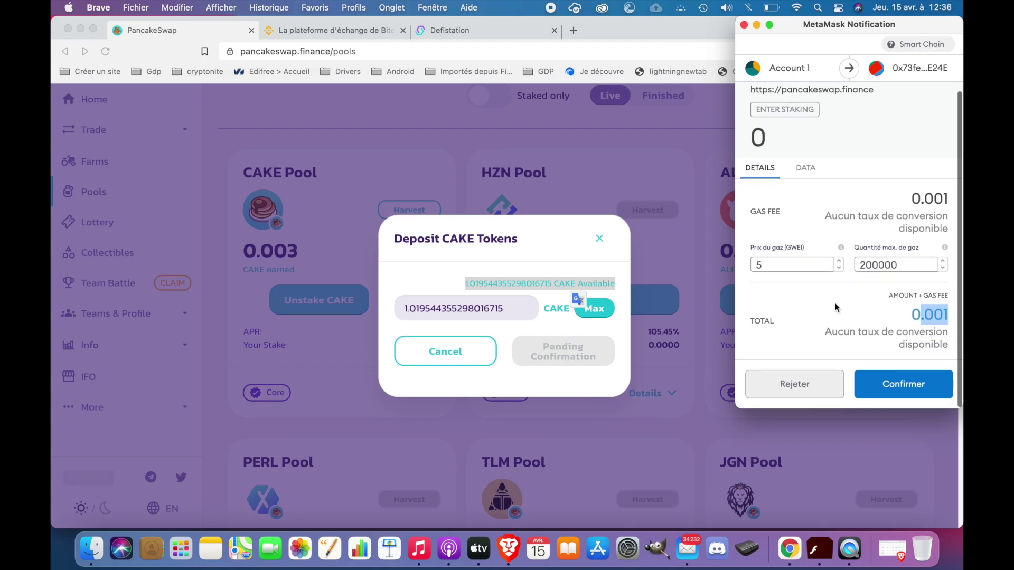
Step: View the staking transaction's data, reject the transaction in MetaMask and close the CAKE deposit dialog
left_click(805, 168)
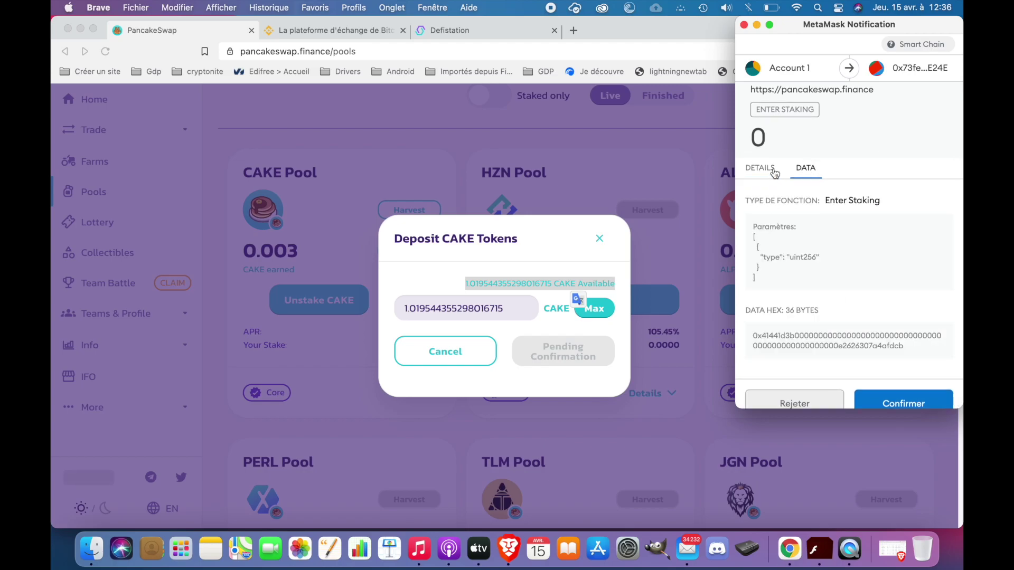
left_click(772, 170)
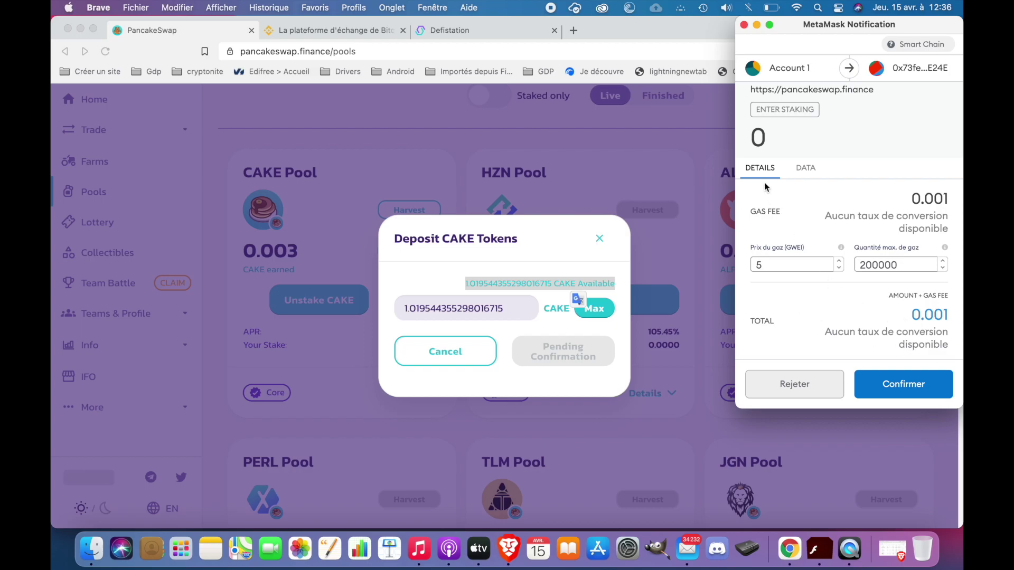
left_click(818, 386)
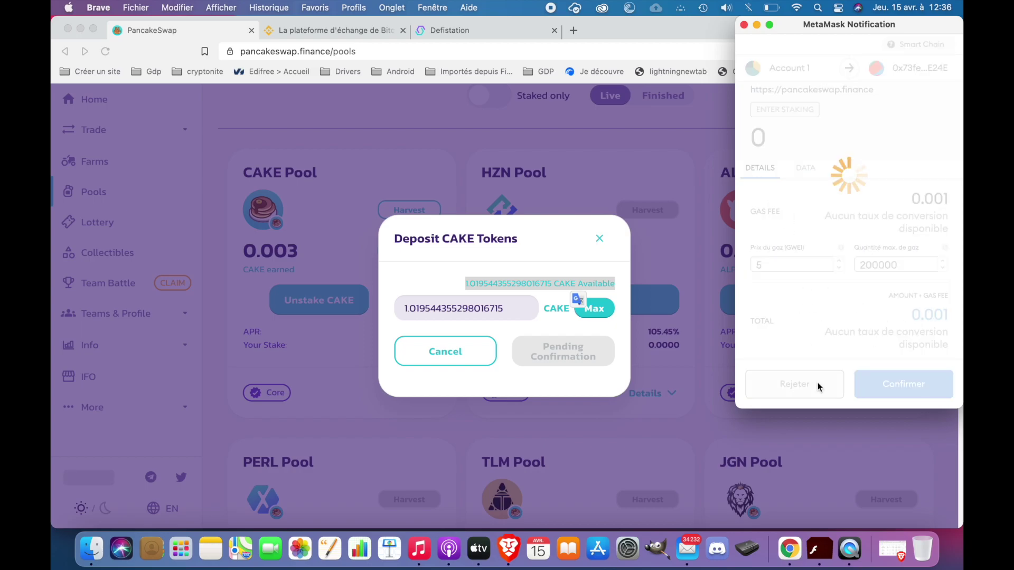
left_click(599, 240)
Step: Request the maximum CAKE deposit into the CAKE Pool again and highlight MetaMask's total transaction cost
left_click(401, 301)
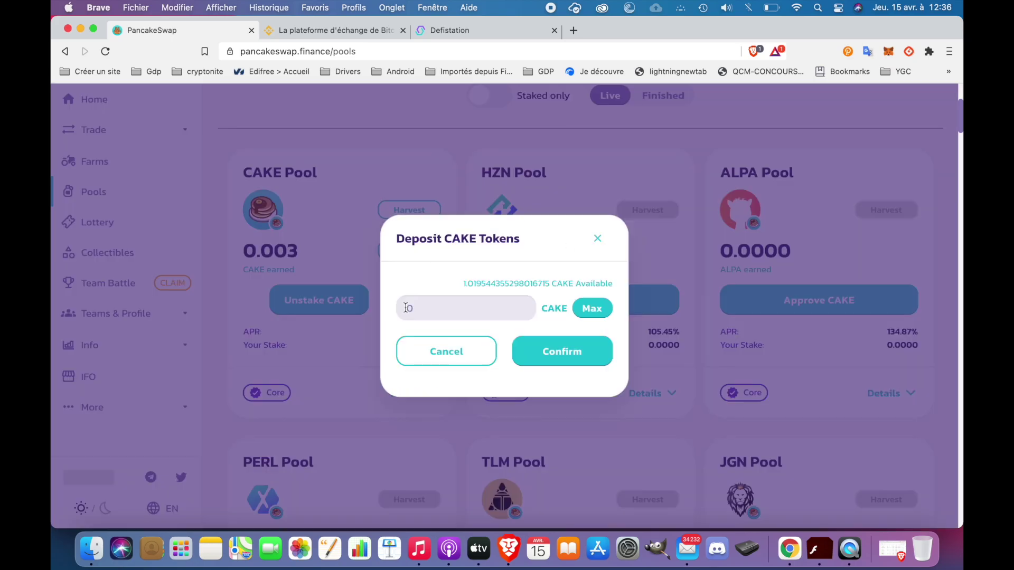
left_click(592, 308)
left_click(563, 350)
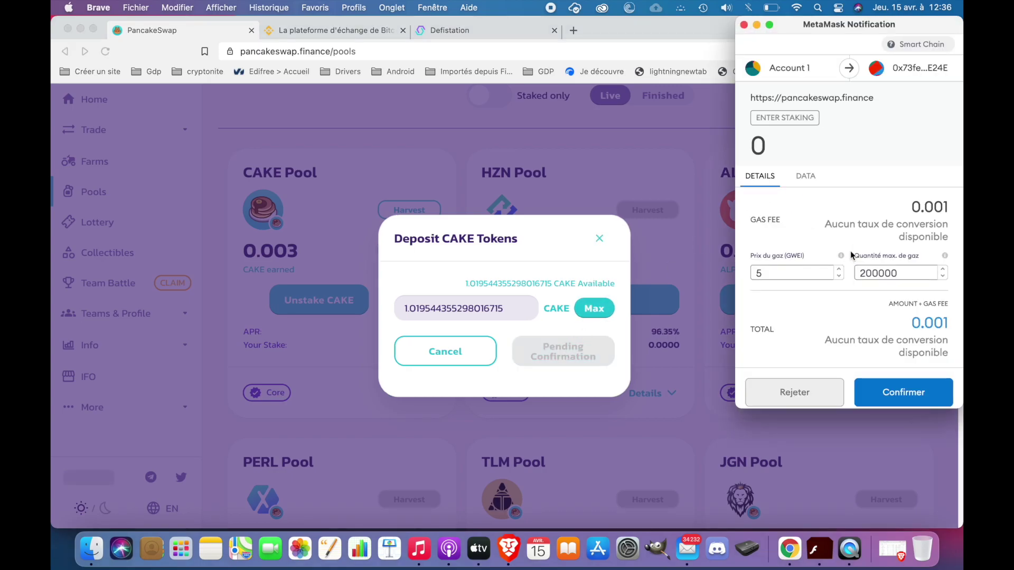
scroll(850, 251, "down", 1)
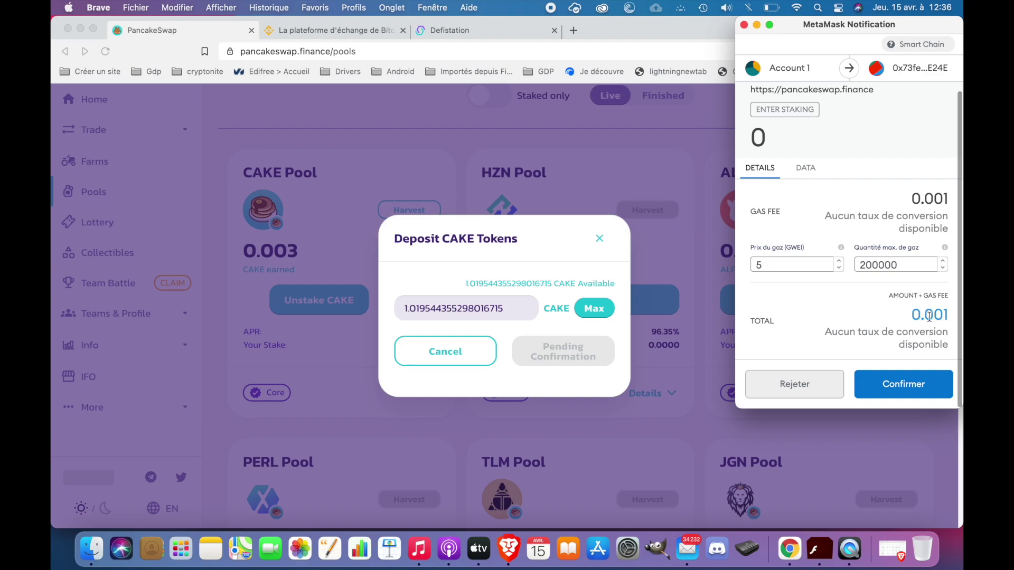
left_click_drag(912, 315, 947, 316)
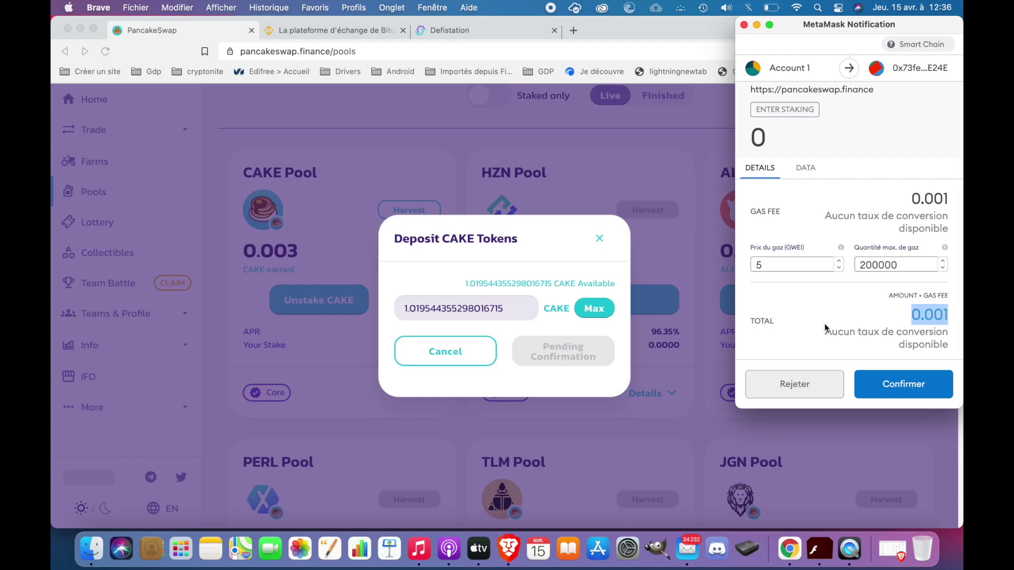
Step: Search Launchpad for "cal" and try to open the Calculette app
left_click(186, 538)
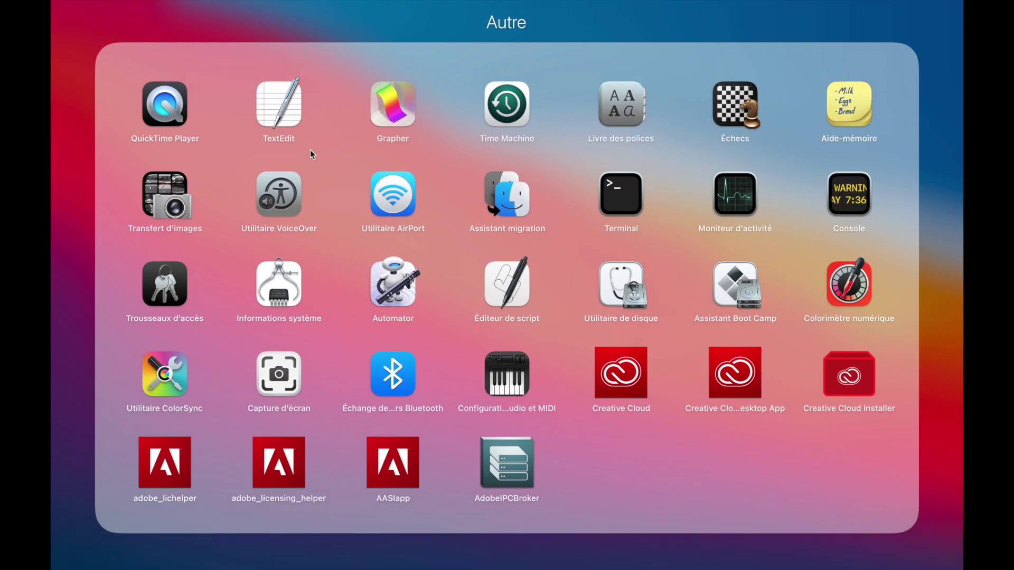
left_click(370, 11)
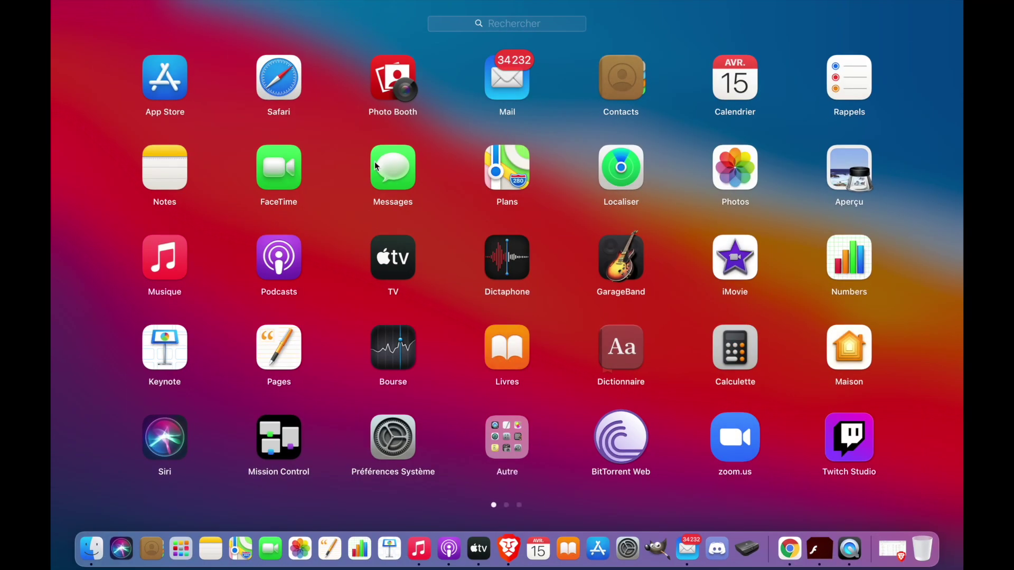
left_click(490, 26)
type("cal")
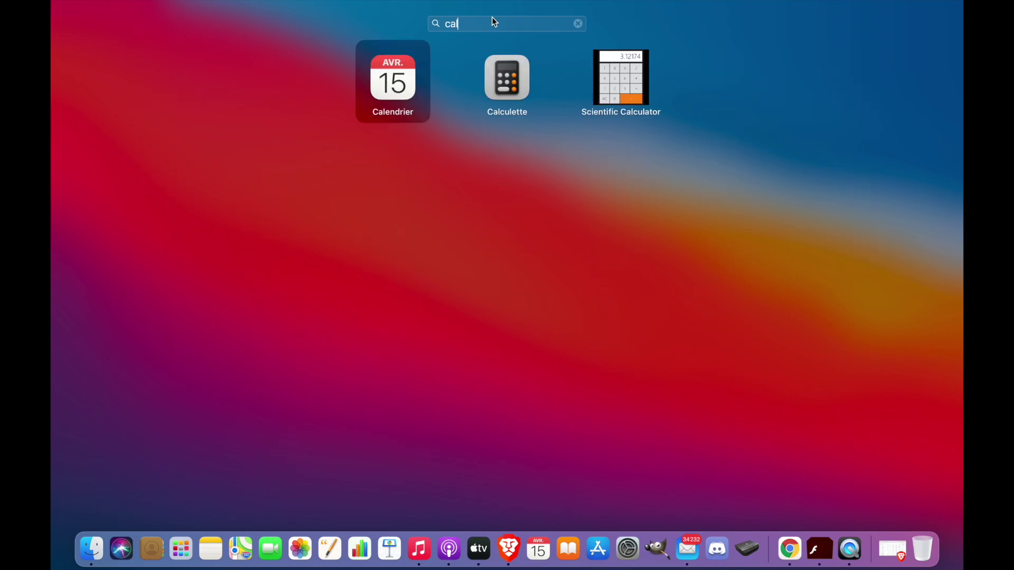
left_click_drag(512, 75, 524, 323)
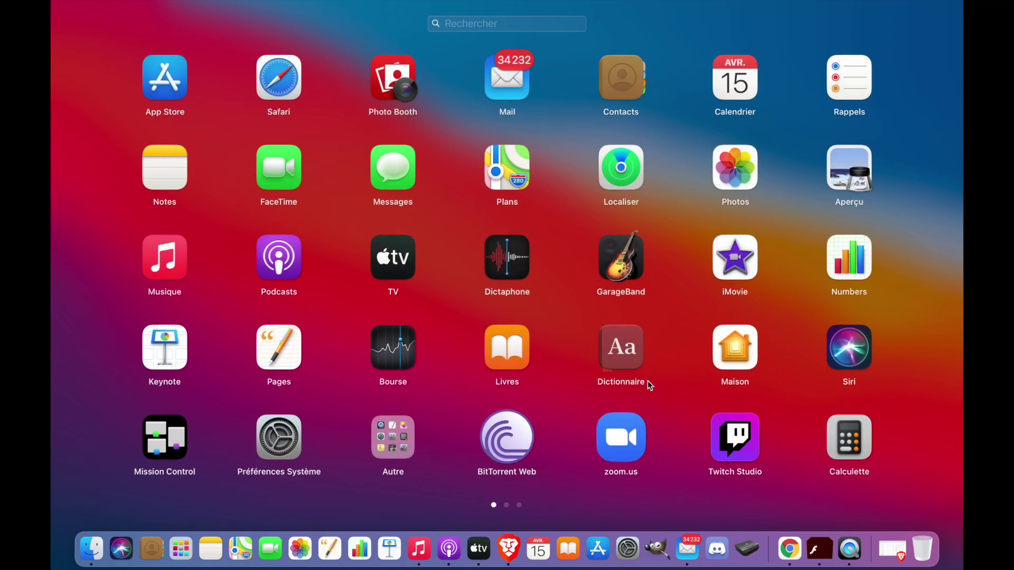
left_click(861, 448)
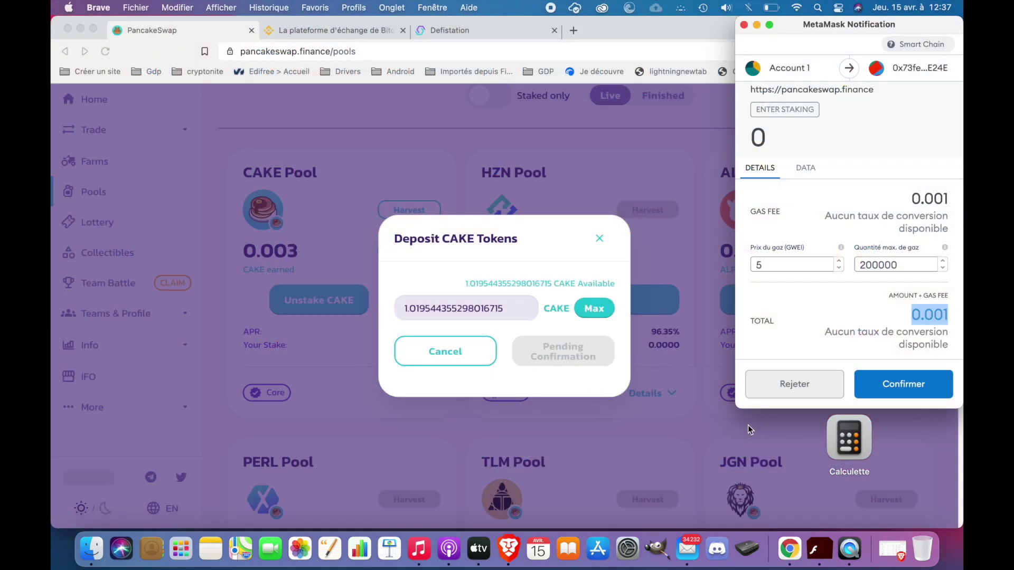
Step: Search Launchpad for "calc" and open the Calculette app
left_click(182, 547)
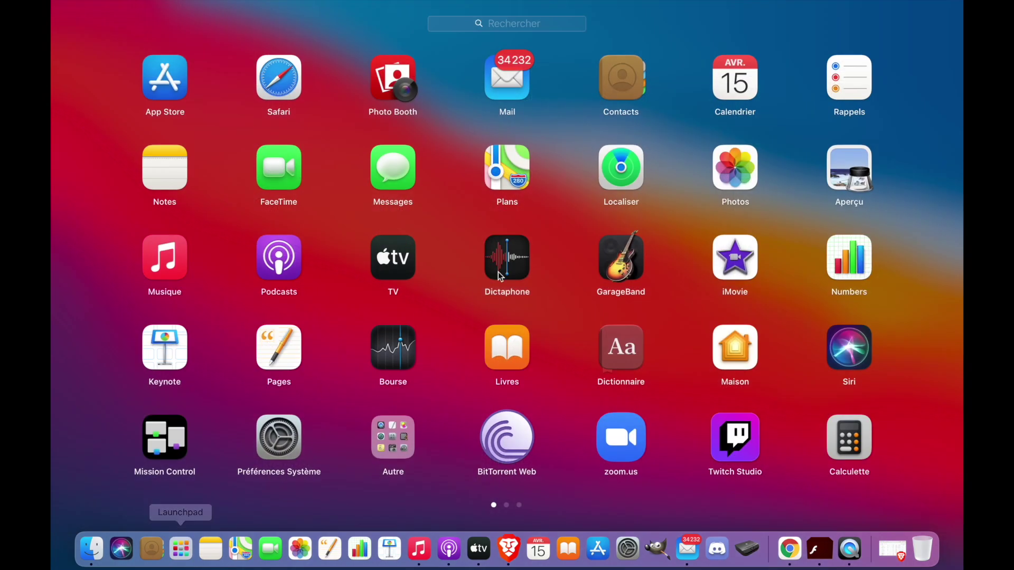
left_click(522, 23)
type("c")
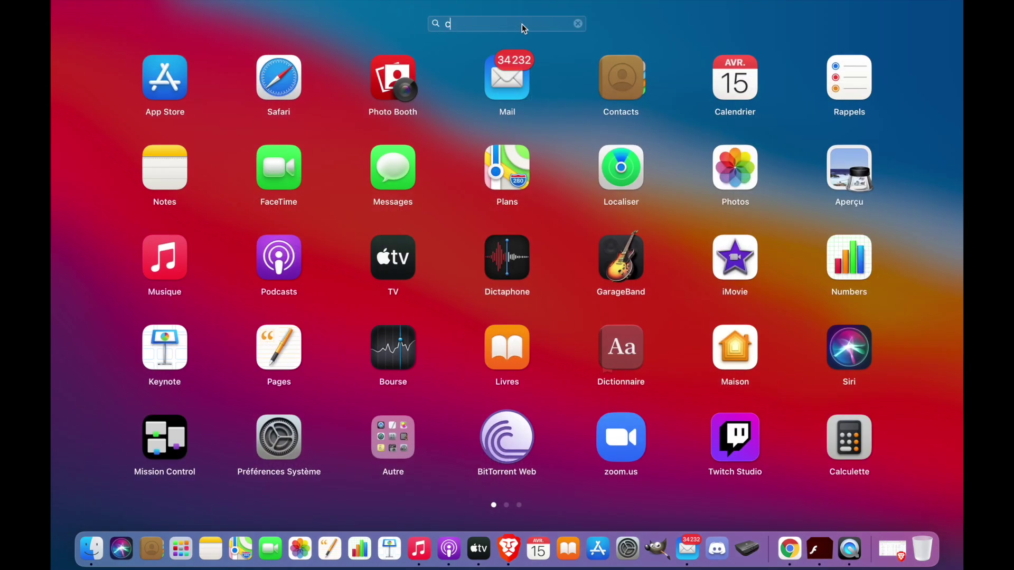
type("alc")
left_click(444, 72)
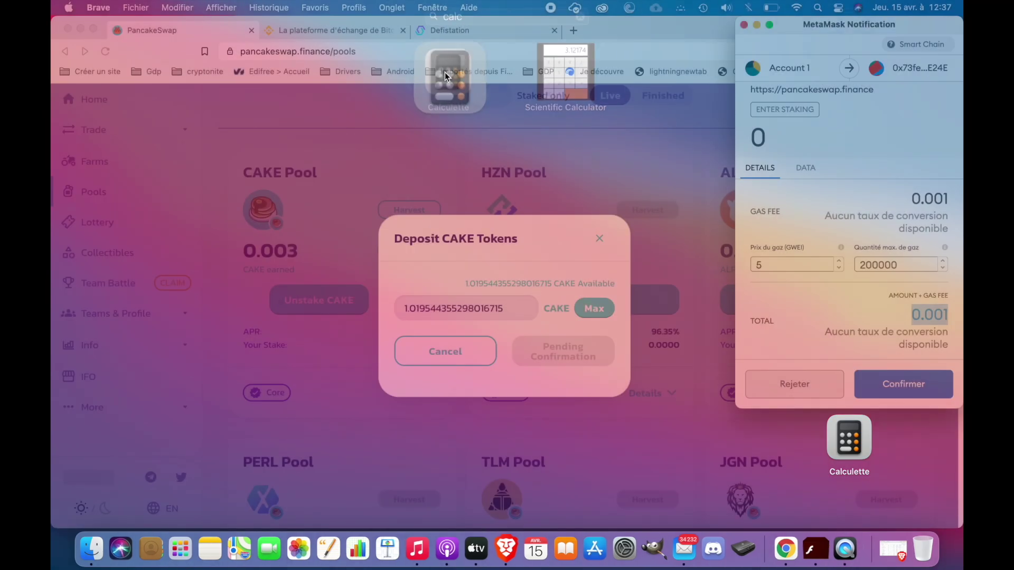
Step: Calculate the value of the transaction fee from 0.001 and 500, and close the calculator
left_click(542, 209)
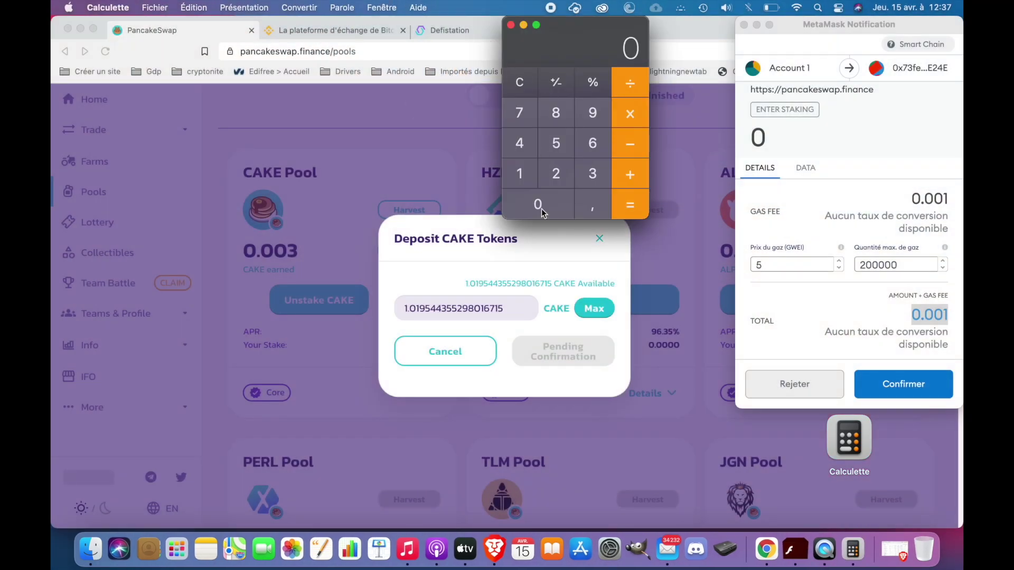
left_click(585, 200)
left_click(535, 192)
left_click(535, 192)
left_click(521, 163)
left_click(561, 140)
left_click(554, 203)
left_click(553, 204)
left_click(630, 204)
left_click(510, 25)
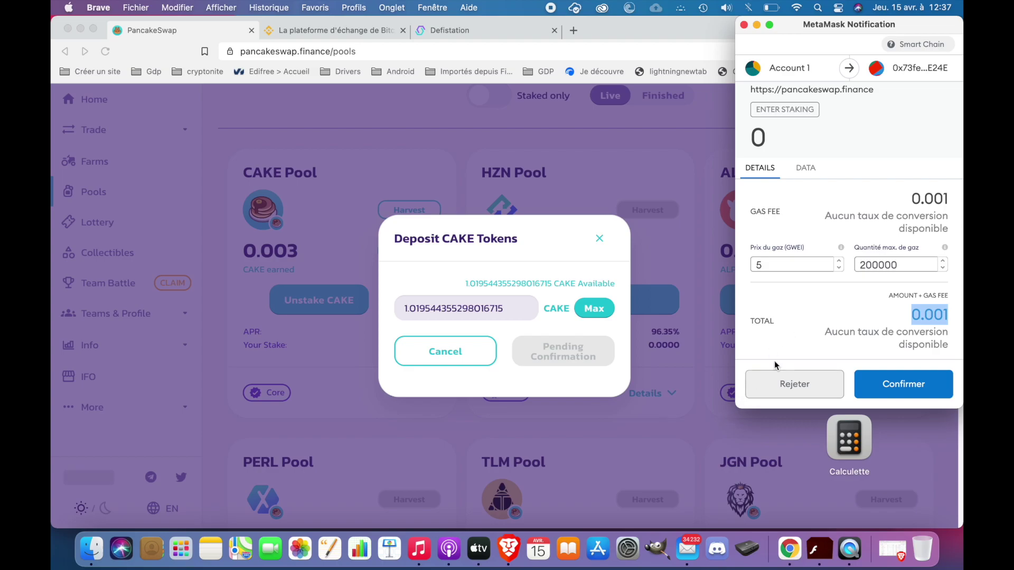
Step: Review the pending CAKE staking transaction in MetaMask and confirm it
left_click(868, 344)
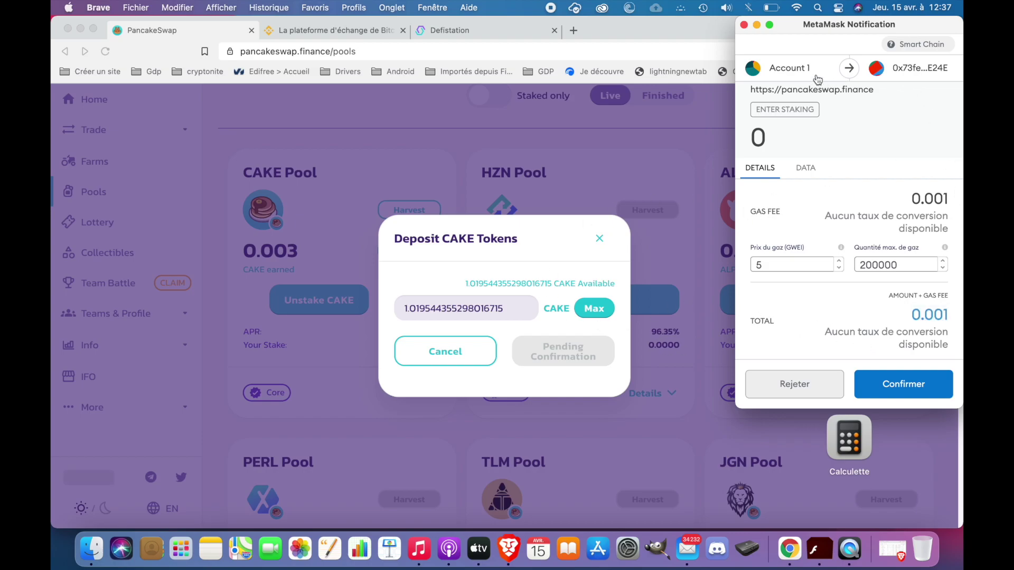
scroll(800, 147, "up", 1)
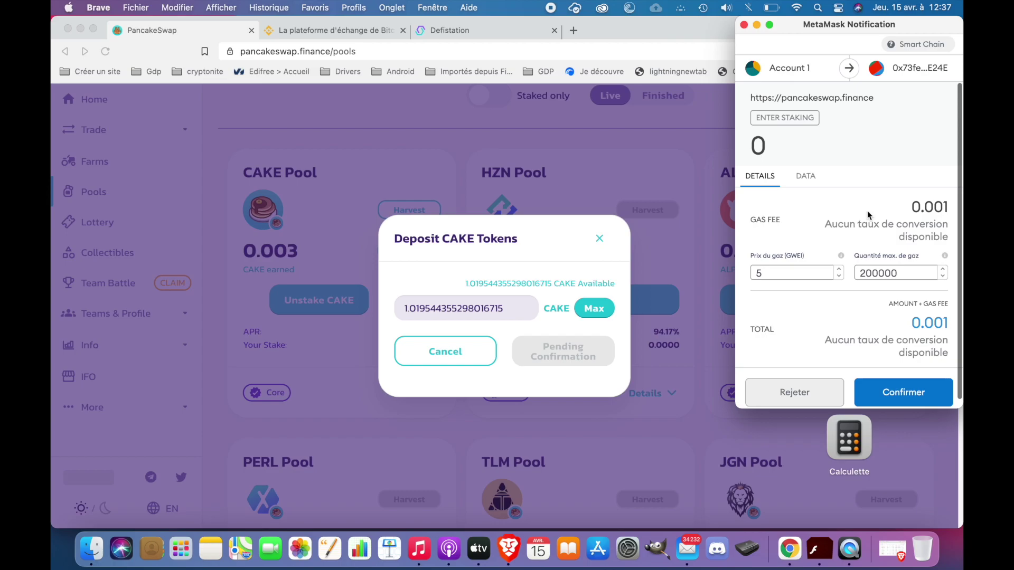
scroll(867, 211, "down", 1)
scroll(855, 201, "up", 1)
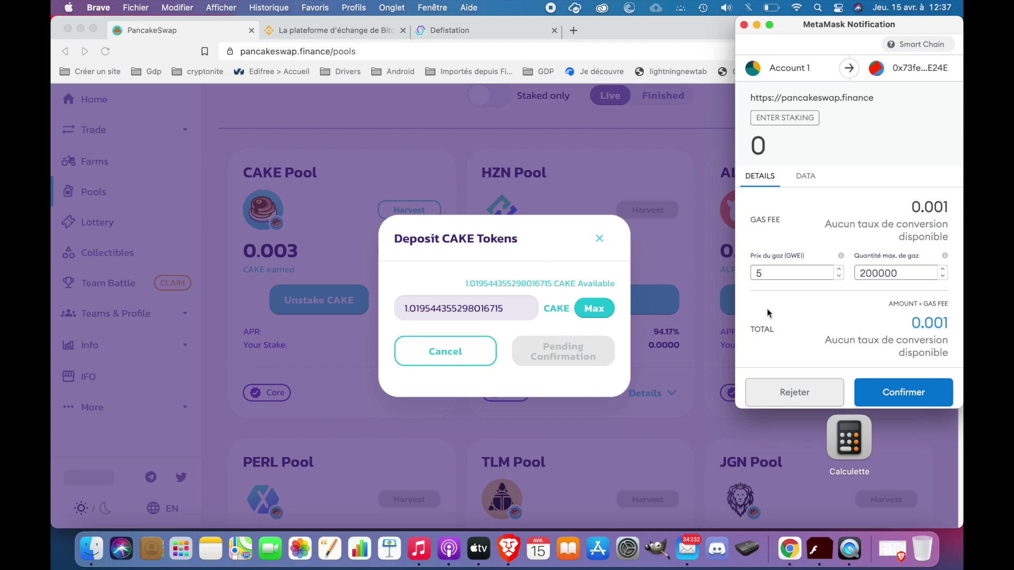
scroll(880, 334, "down", 1)
left_click(902, 383)
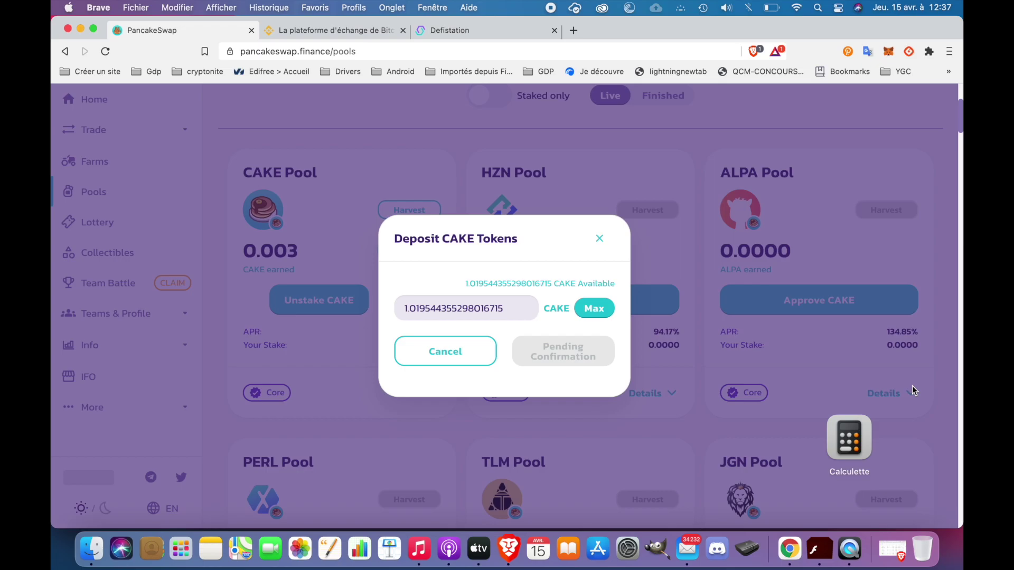
Step: Check the token balances in the MetaMask wallet and close the wallet
left_click(888, 53)
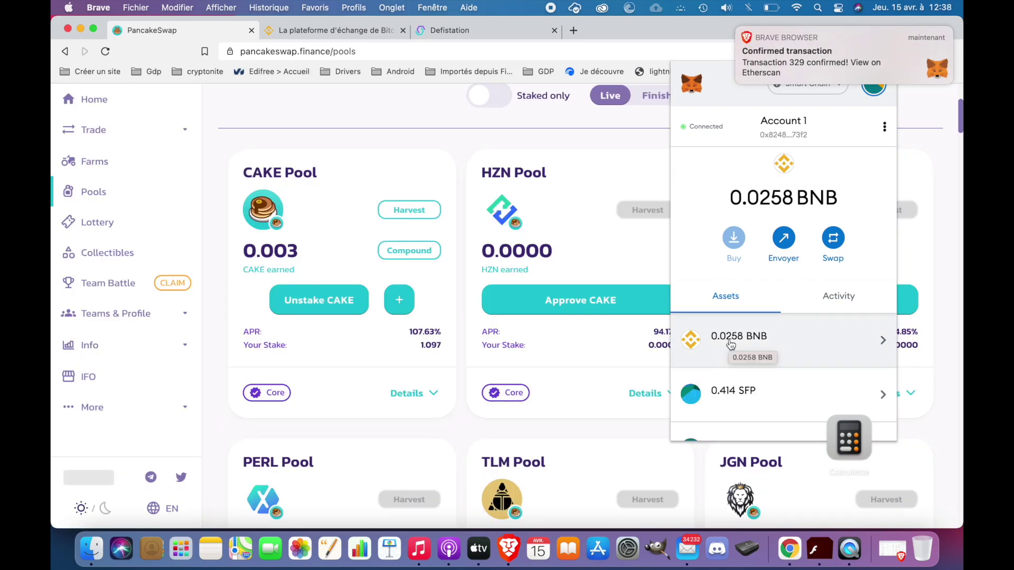
scroll(751, 352, "down", 1)
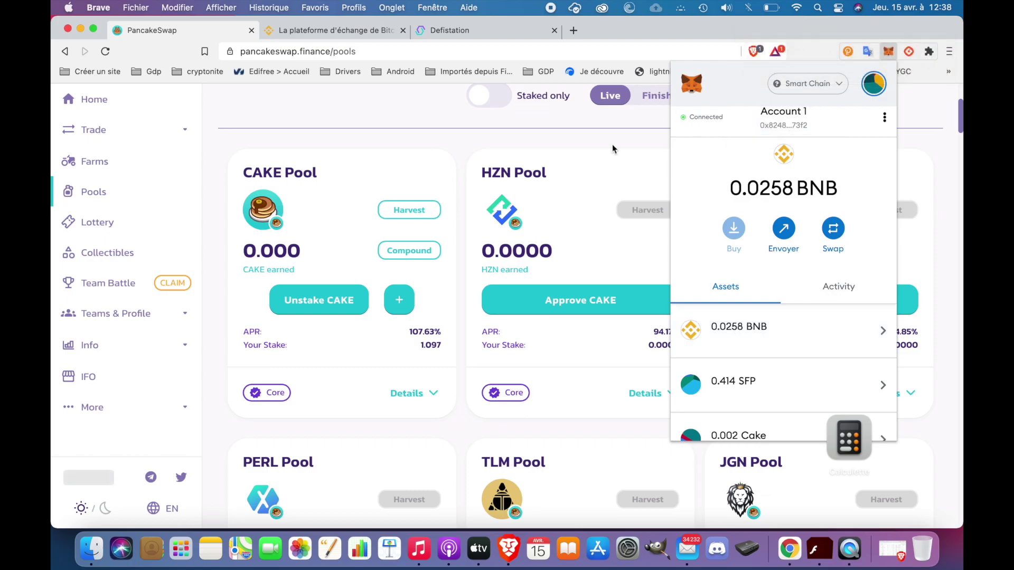
left_click(520, 141)
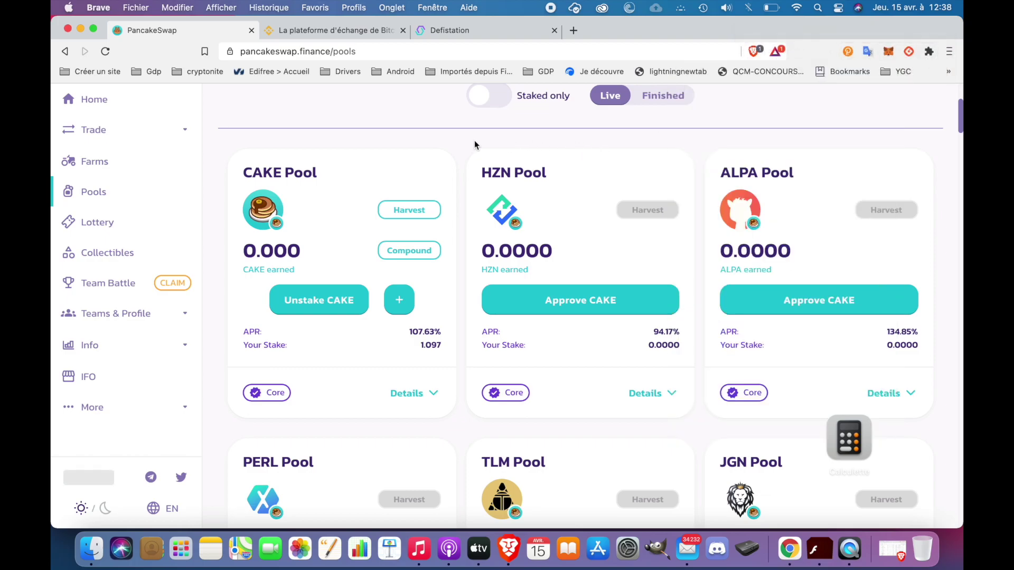
Step: Examine the stake and APR on the CAKE Pool card, highlighting both figures and the APR label
scroll(386, 212, "up", 1)
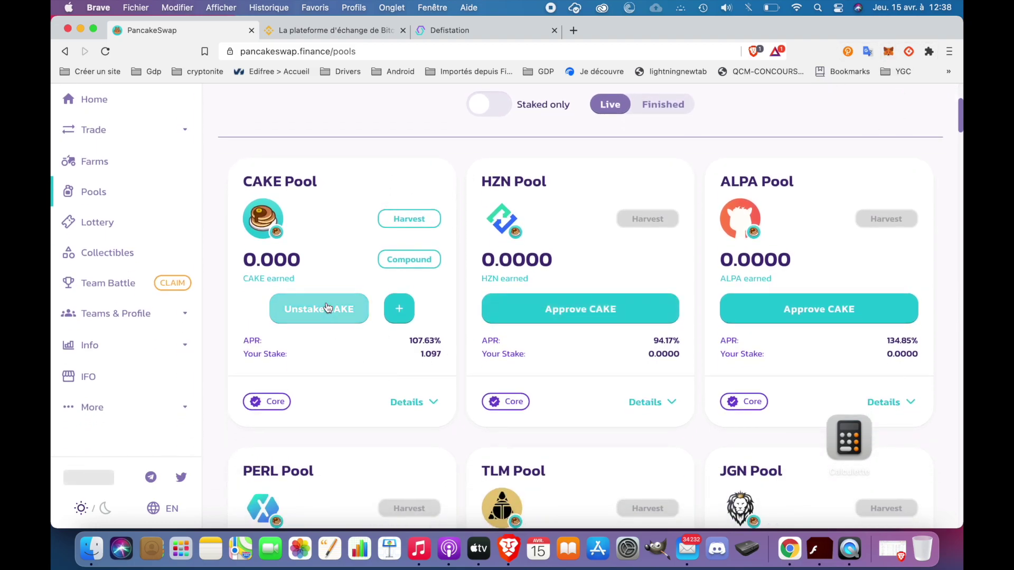
left_click_drag(420, 354, 446, 355)
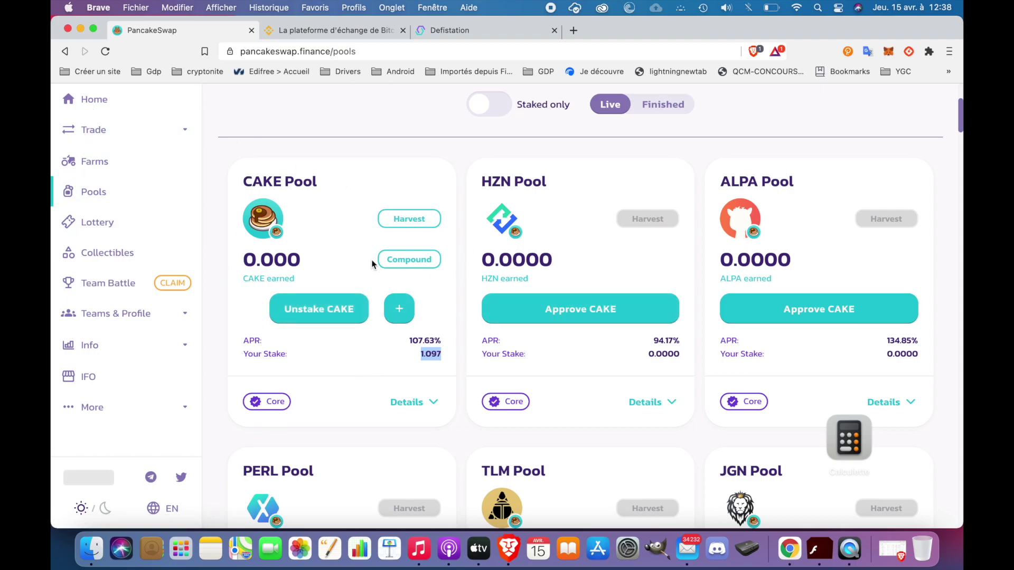
left_click(410, 352)
left_click_drag(409, 341, 439, 341)
left_click_drag(243, 341, 262, 341)
left_click(251, 342)
left_click_drag(251, 342, 261, 343)
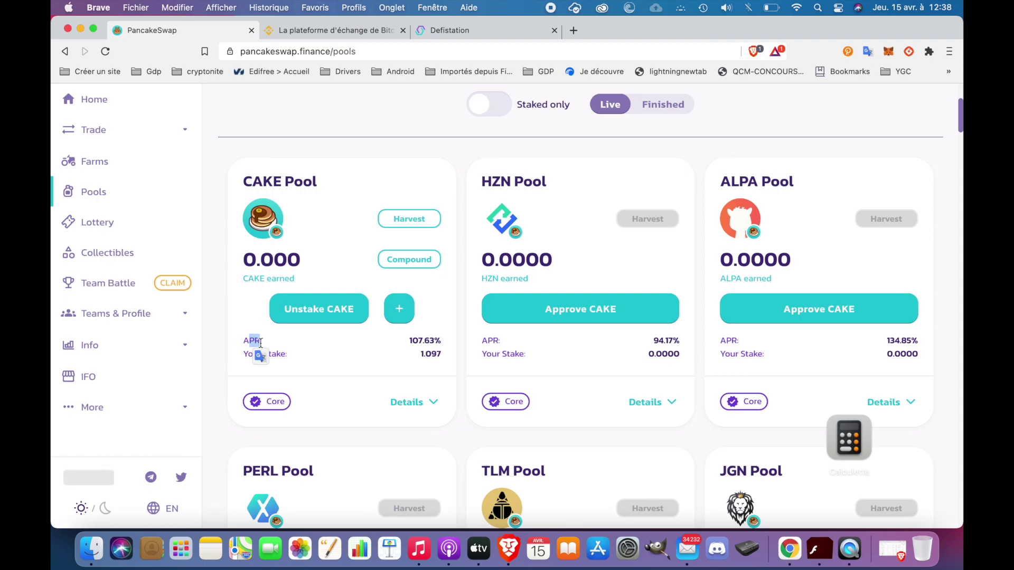
Step: Examine the CAKE Pool's APR label and compare the APRs on the surrounding live pool cards
left_click(254, 341)
left_click_drag(242, 340, 261, 341)
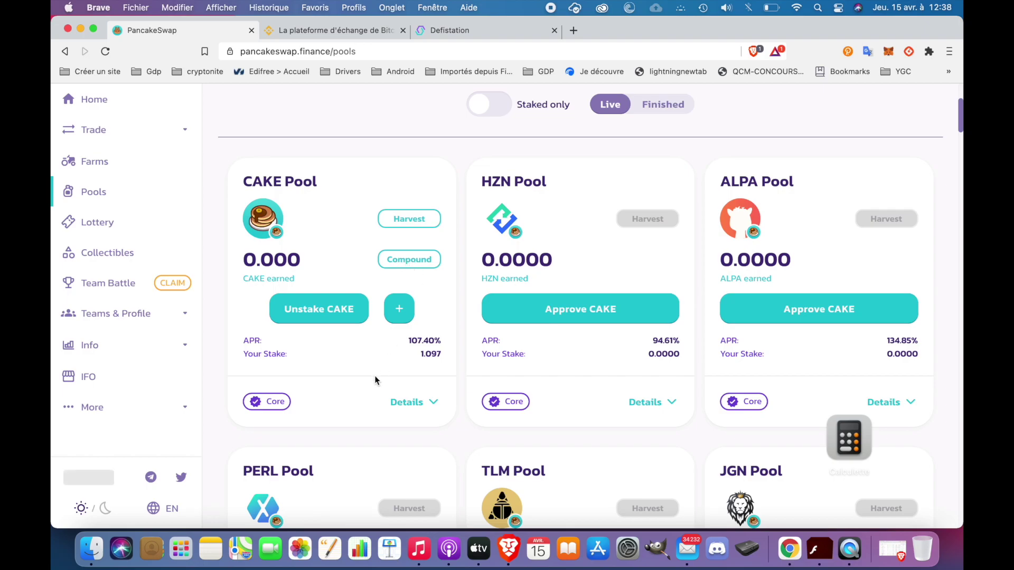
scroll(375, 343, "down", 3)
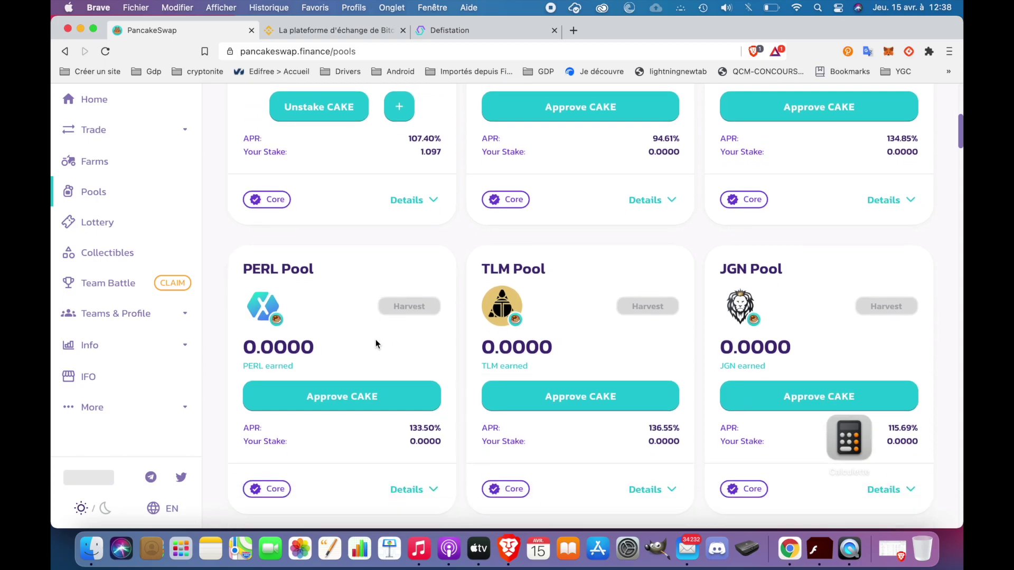
scroll(375, 343, "up", 8)
scroll(376, 309, "down", 6)
scroll(376, 309, "down", 7)
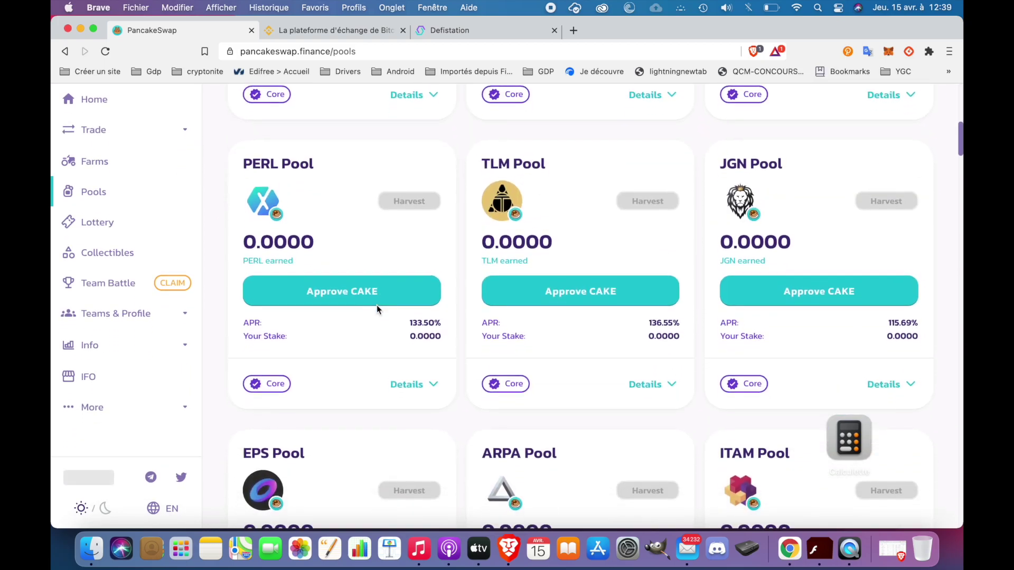
scroll(376, 309, "up", 10)
scroll(376, 317, "up", 1)
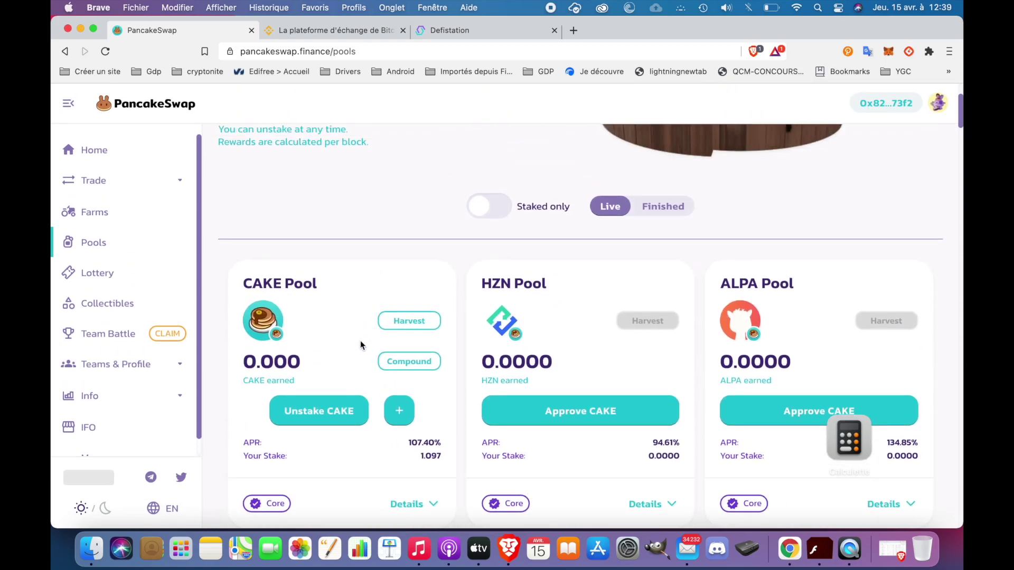
scroll(391, 434, "down", 4)
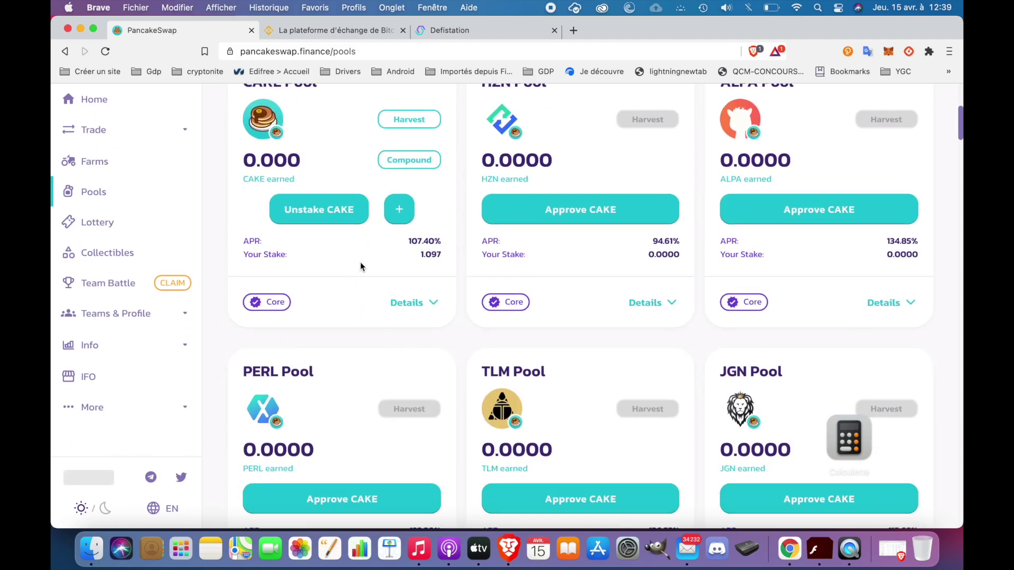
scroll(321, 259, "up", 2)
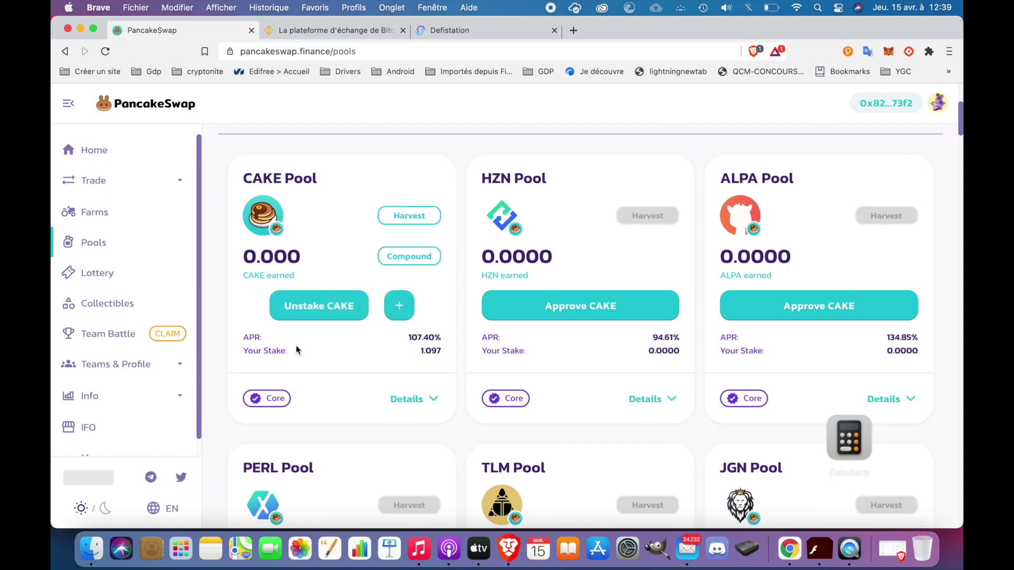
Step: Highlight the APR percentage on the CAKE Pool card and clear the highlight
left_click_drag(407, 338, 443, 343)
left_click(435, 340)
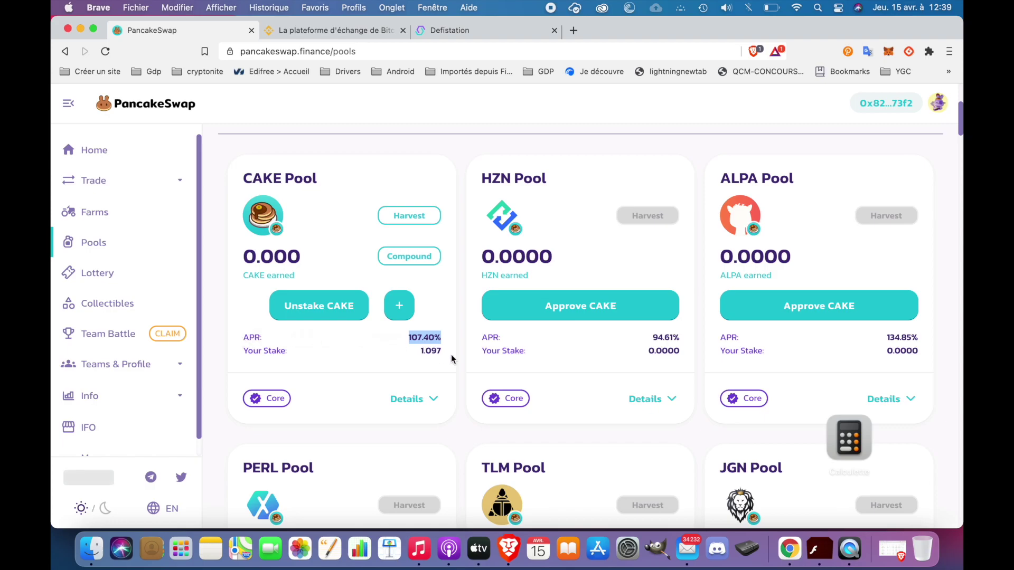
left_click(412, 343)
left_click_drag(412, 343, 452, 340)
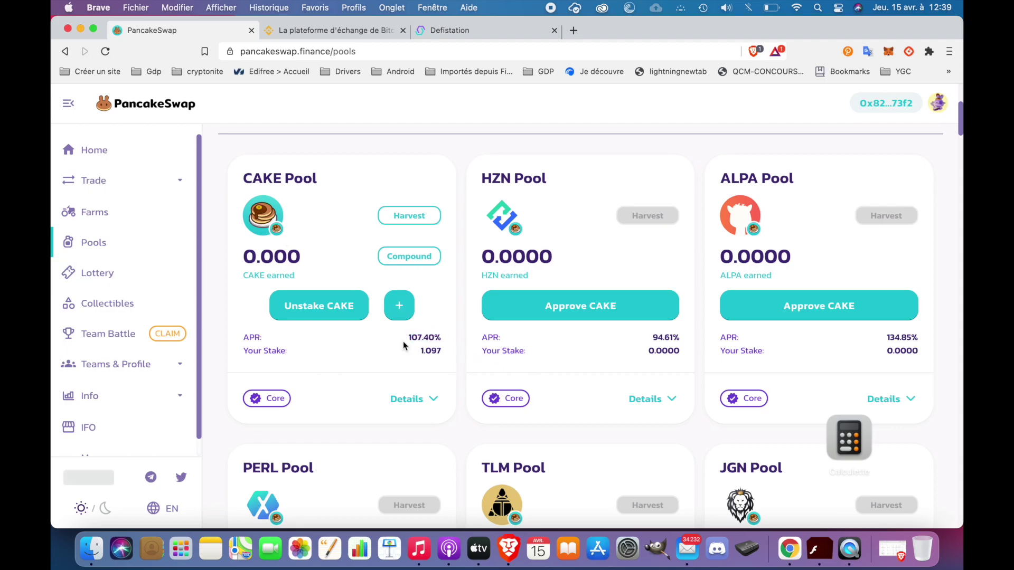
Step: Highlight the CAKE earned amount on the CAKE Pool card to point out the accumulated rewards
left_click_drag(303, 262, 241, 260)
double_click(249, 256)
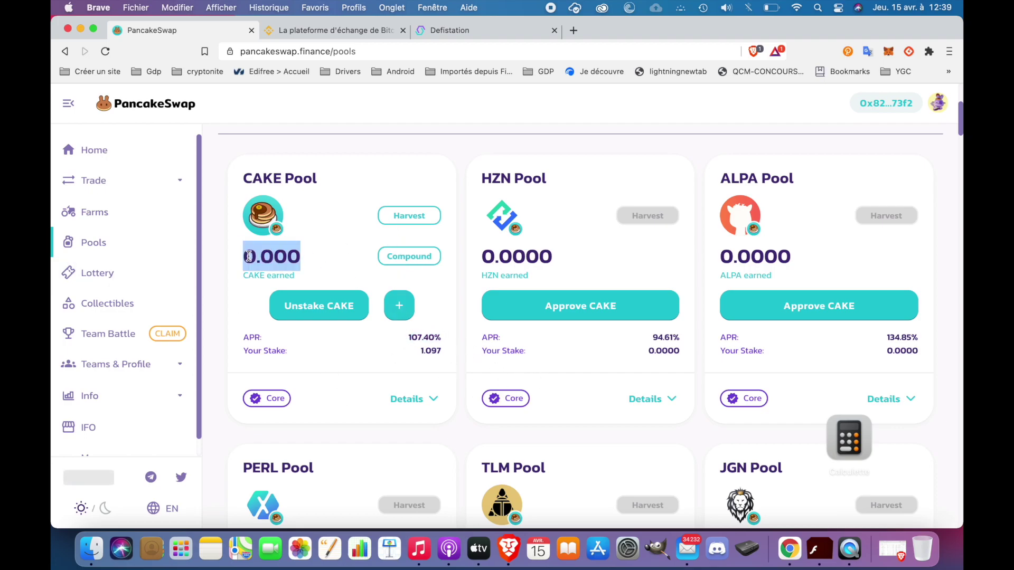
double_click(249, 256)
left_click(292, 253)
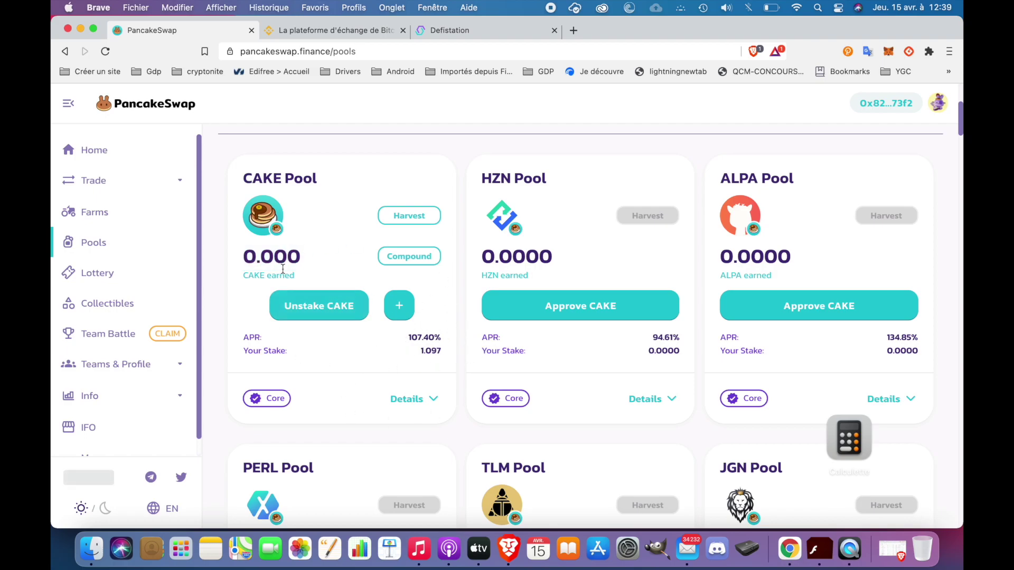
mouse_move(321, 267)
left_mouse_down()
mouse_move(274, 280)
mouse_move(293, 257)
mouse_move(317, 262)
left_mouse_up()
left_click(253, 258)
left_click(317, 261)
left_click_drag(252, 258, 311, 258)
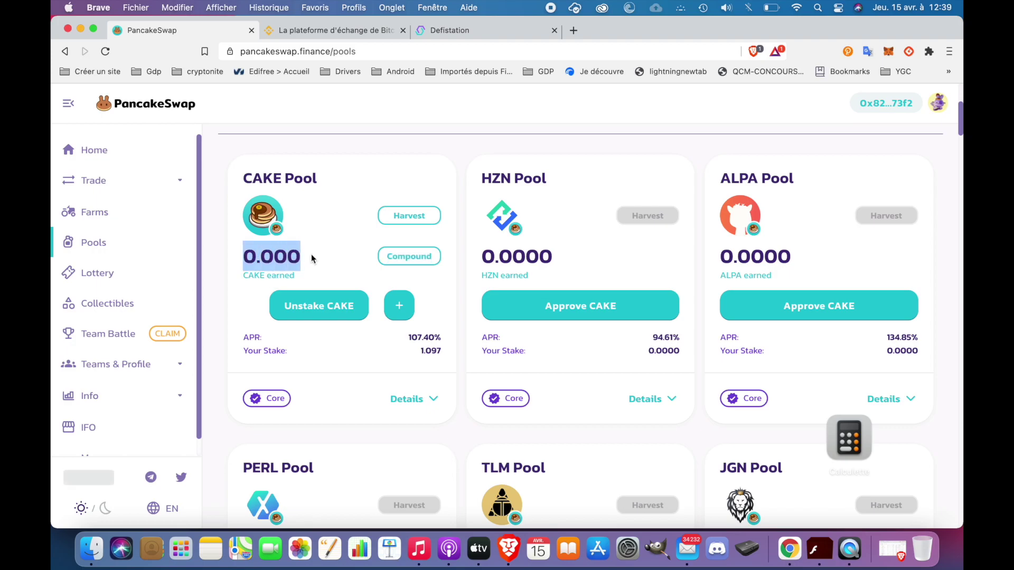
Step: Try to harvest the CAKE Pool rewards, reject the MetaMask transaction request and reload the pools page
left_click(417, 217)
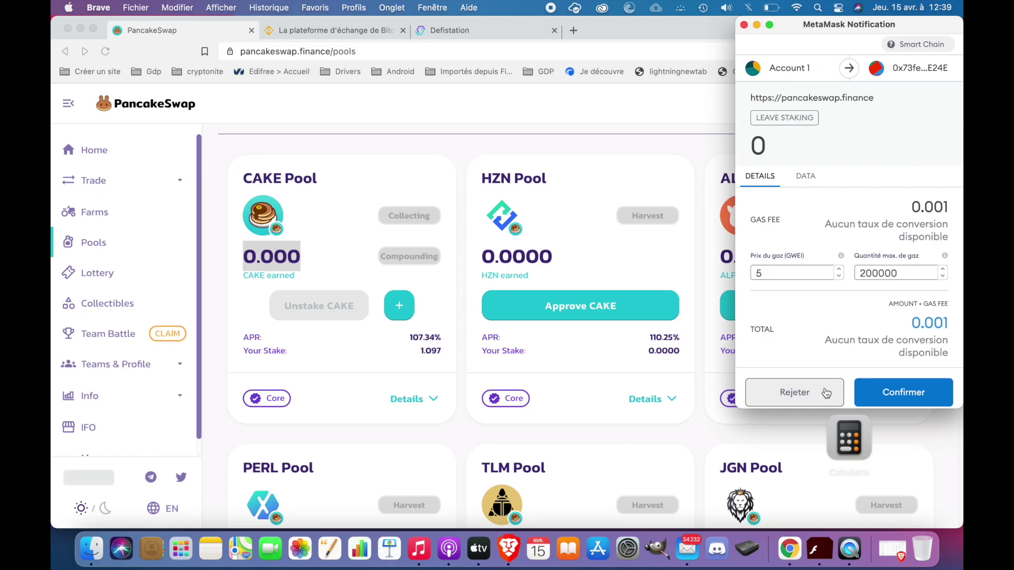
left_click(826, 393)
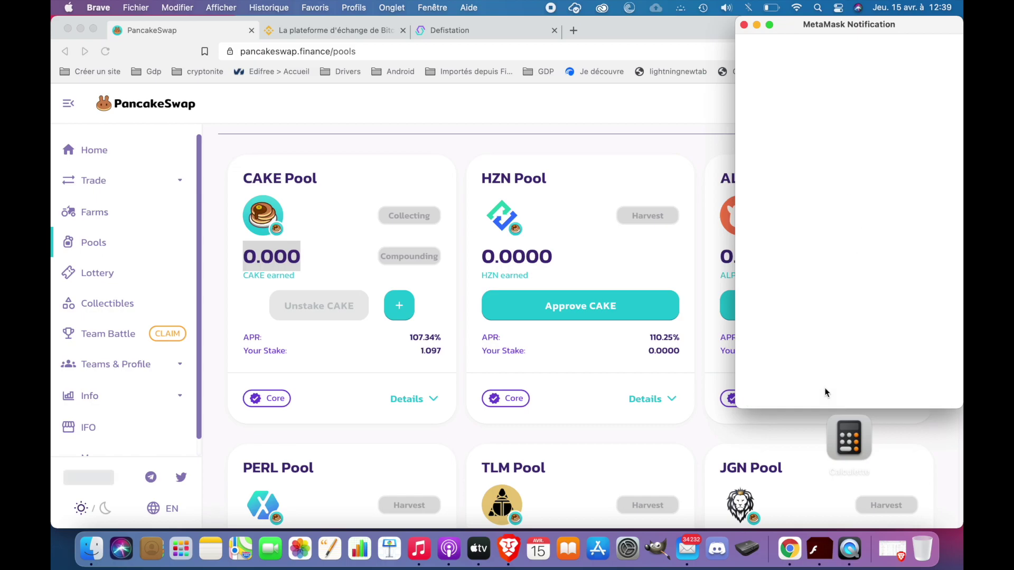
left_click(288, 242)
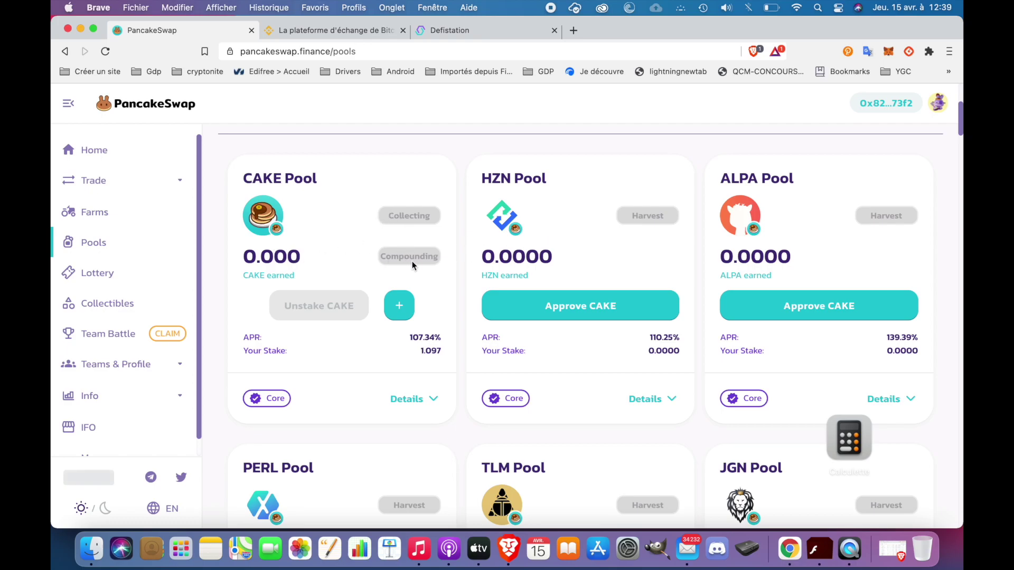
left_click(418, 55)
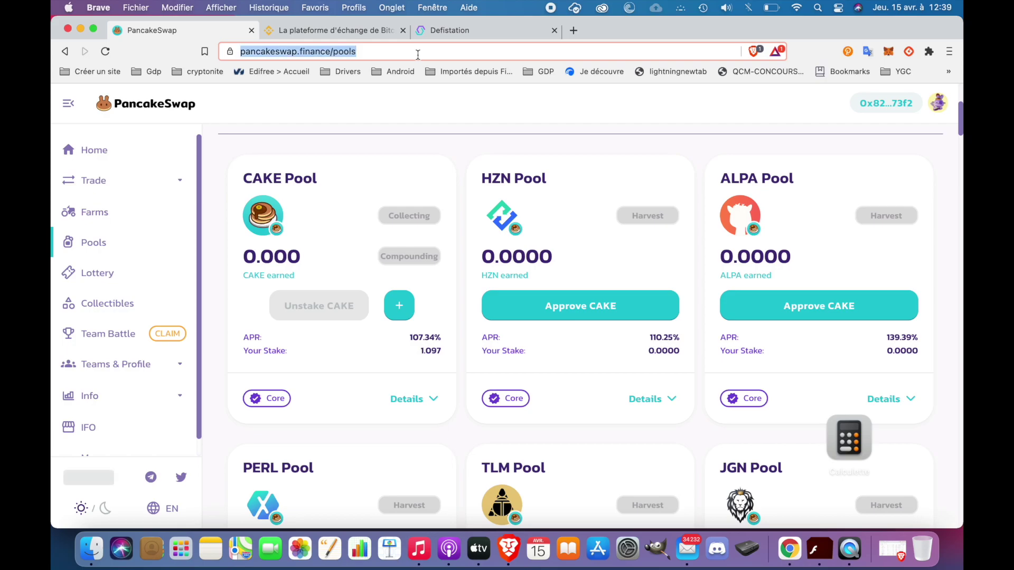
key("Return")
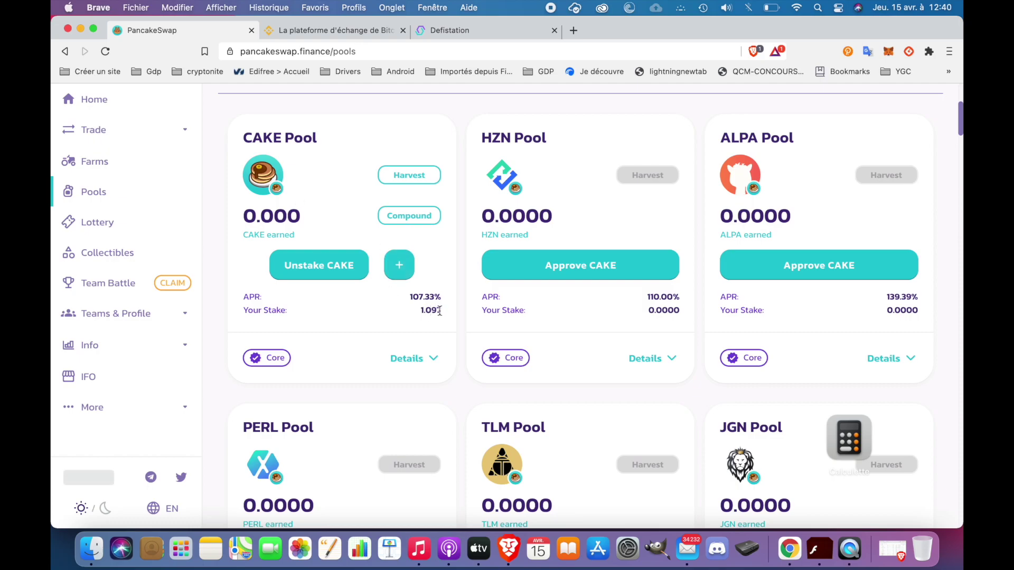
Step: Review the staked amount and the CAKE earned figure on the CAKE Pool card, highlighting each
left_click_drag(445, 312, 411, 309)
scroll(930, 157, "up", 3)
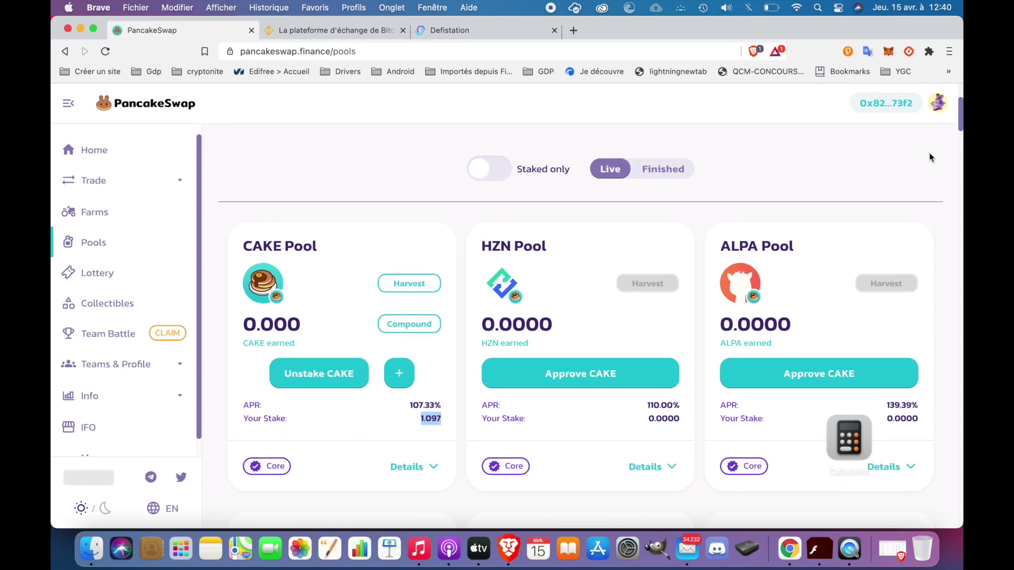
scroll(929, 154, "down", 2)
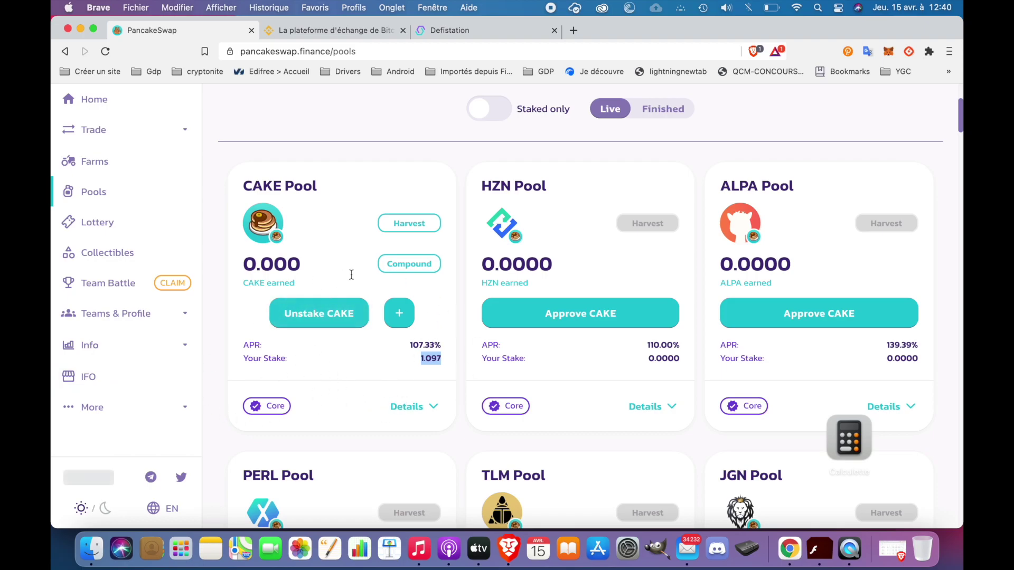
left_click_drag(245, 265, 301, 271)
left_click(304, 273)
scroll(413, 274, "down", 3)
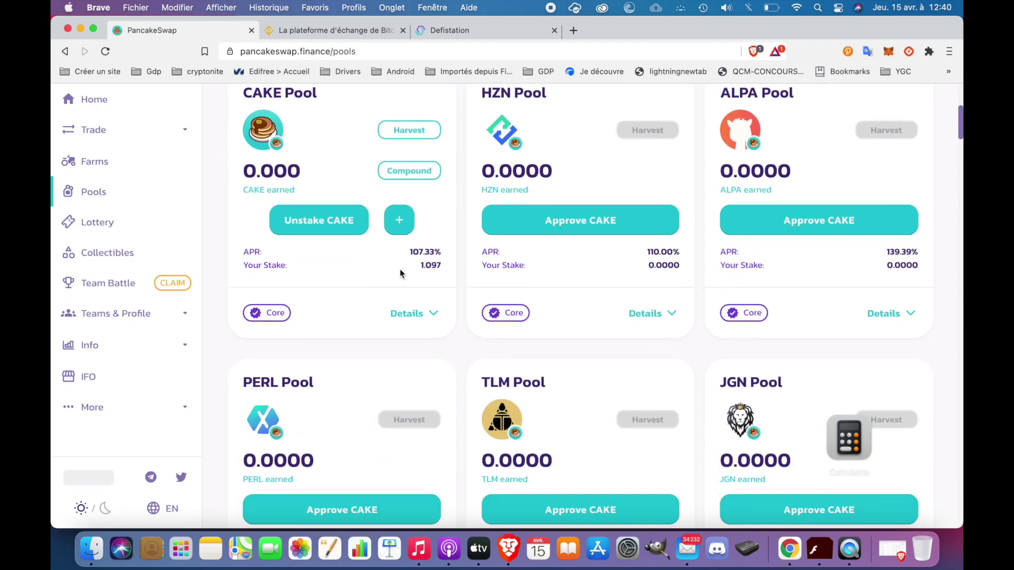
Step: Try unstaking from the CAKE Pool with the maximum available amount entered, and close the withdrawal without confirming
left_click(344, 227)
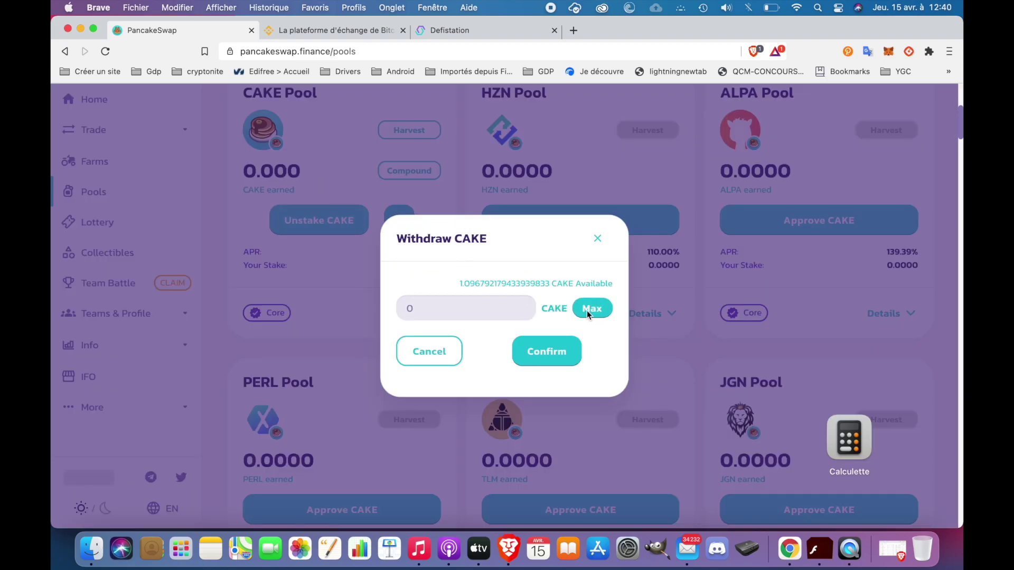
left_click(517, 306)
left_click(591, 310)
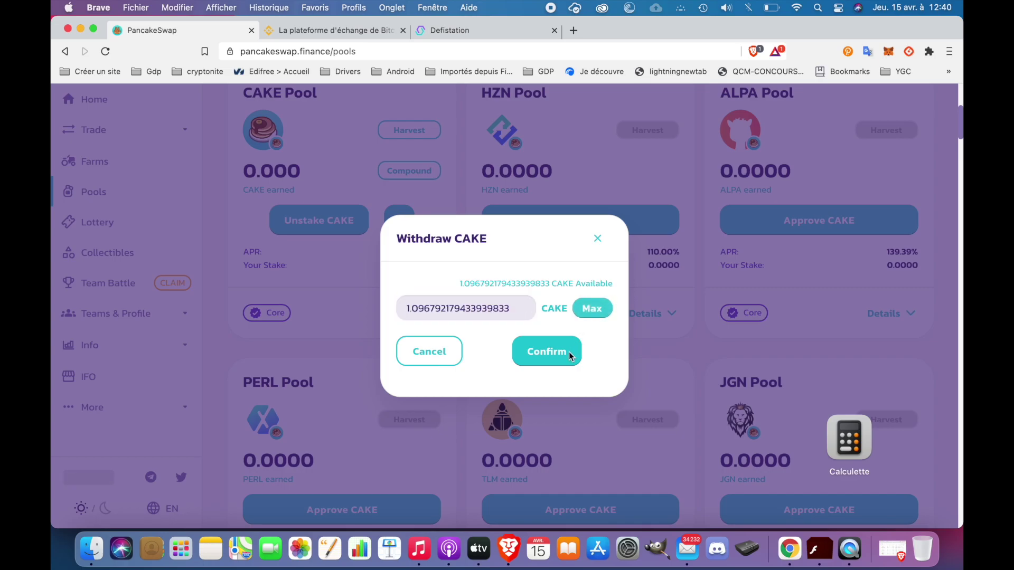
left_click(597, 241)
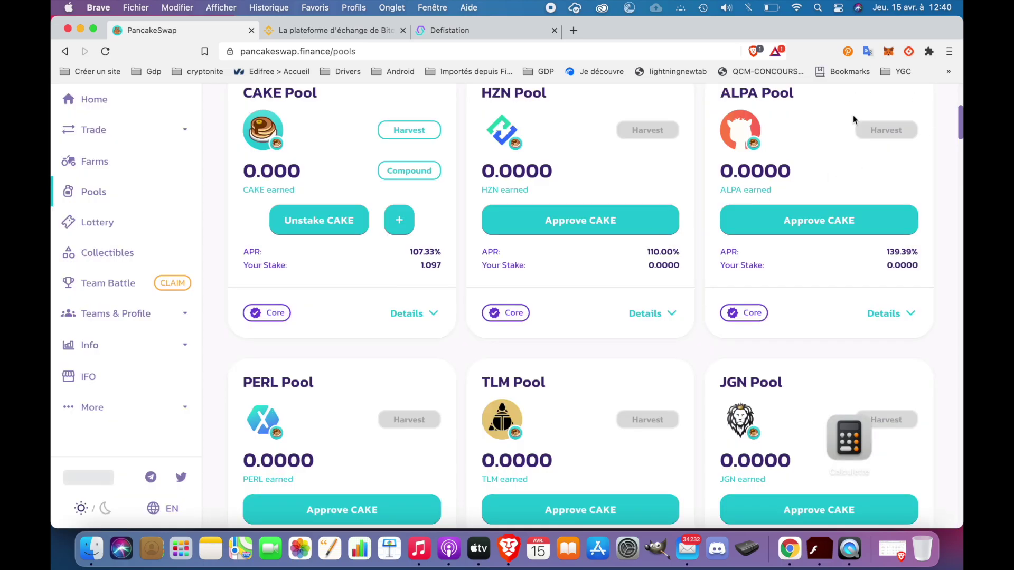
Step: Look through the asset list in the MetaMask wallet, including the Cake balance, and close the wallet
scroll(735, 234, "up", 3)
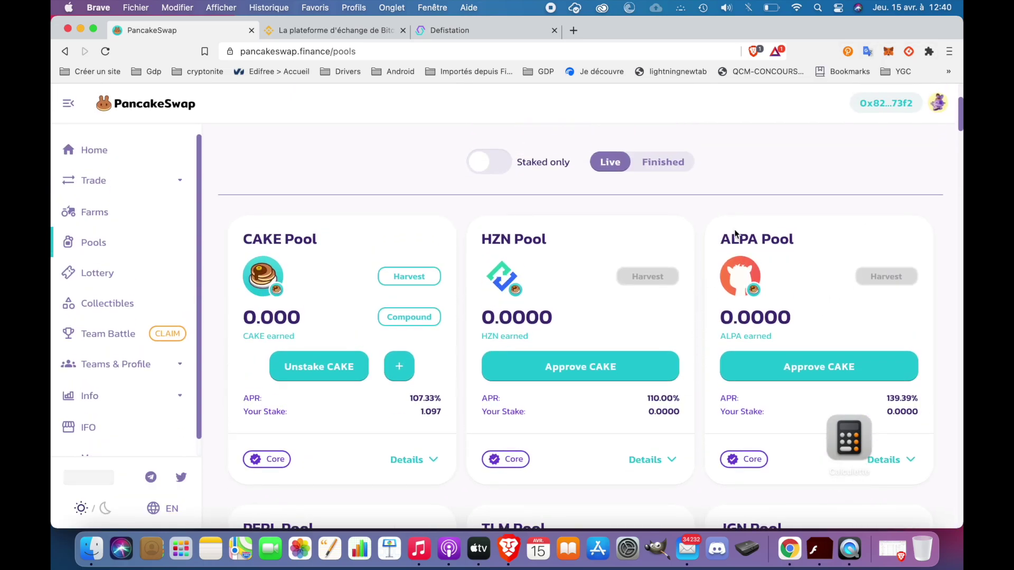
left_click(889, 51)
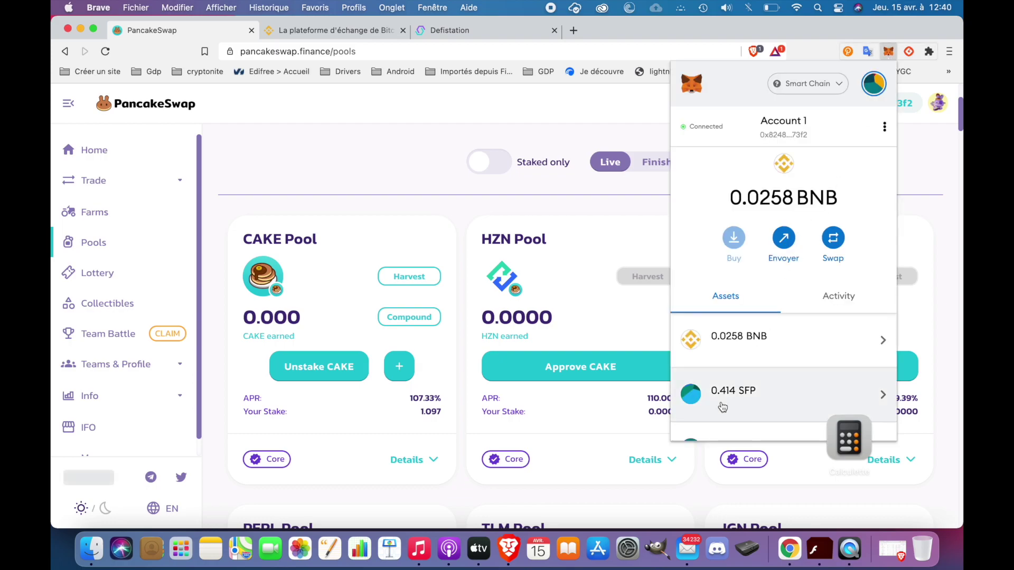
scroll(720, 409, "down", 6)
scroll(723, 407, "down", 6)
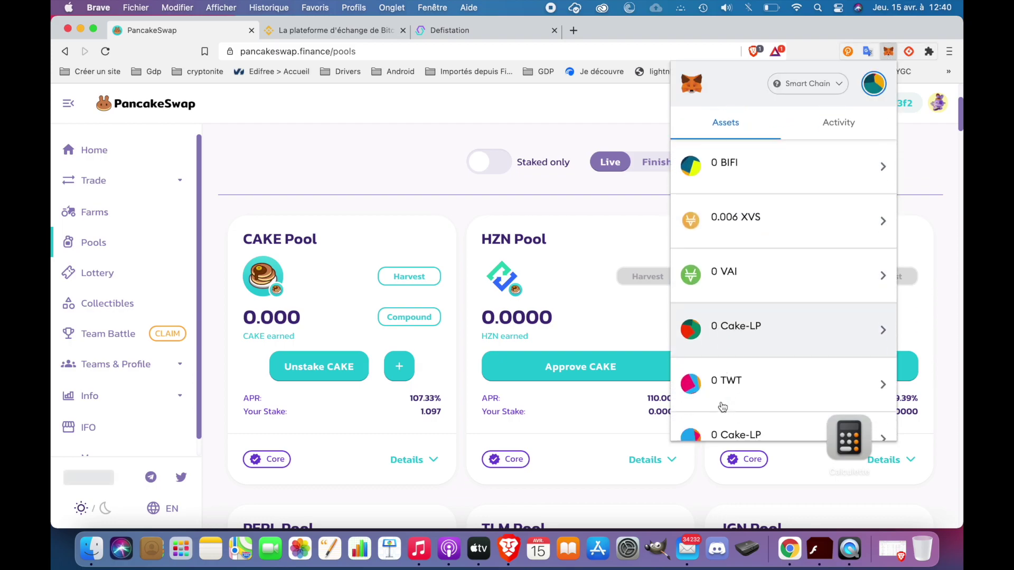
scroll(723, 407, "up", 3)
scroll(723, 406, "up", 8)
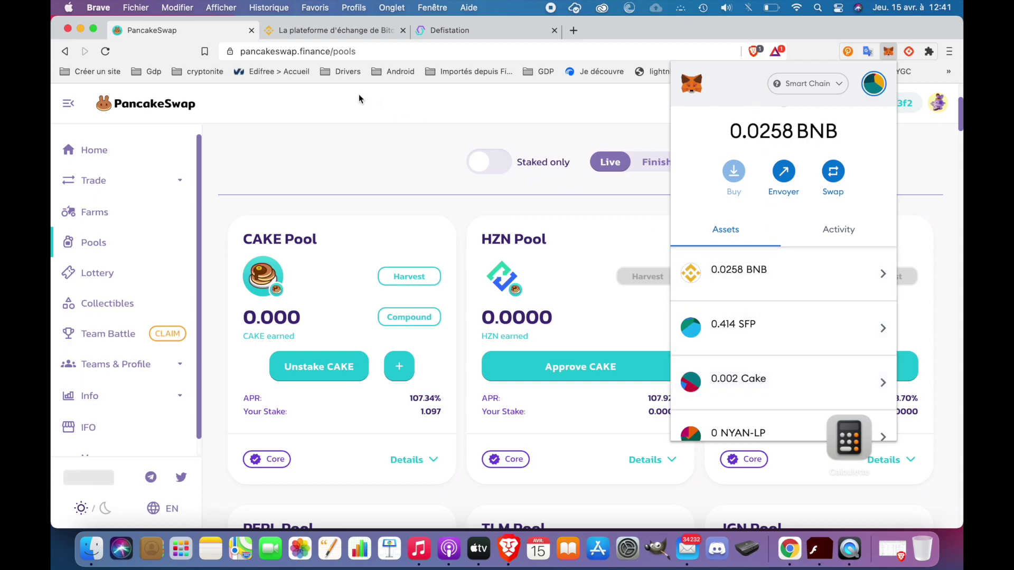
left_click(521, 96)
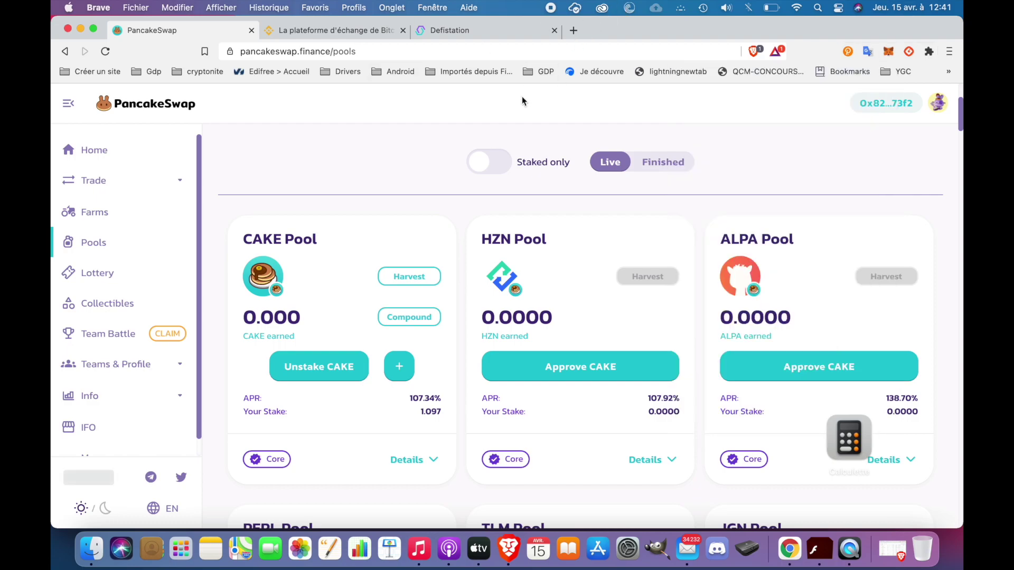
Step: Open bscscan.com in a new browser tab and search the explorer for "cake"
left_click(571, 31)
type("bscscan.com")
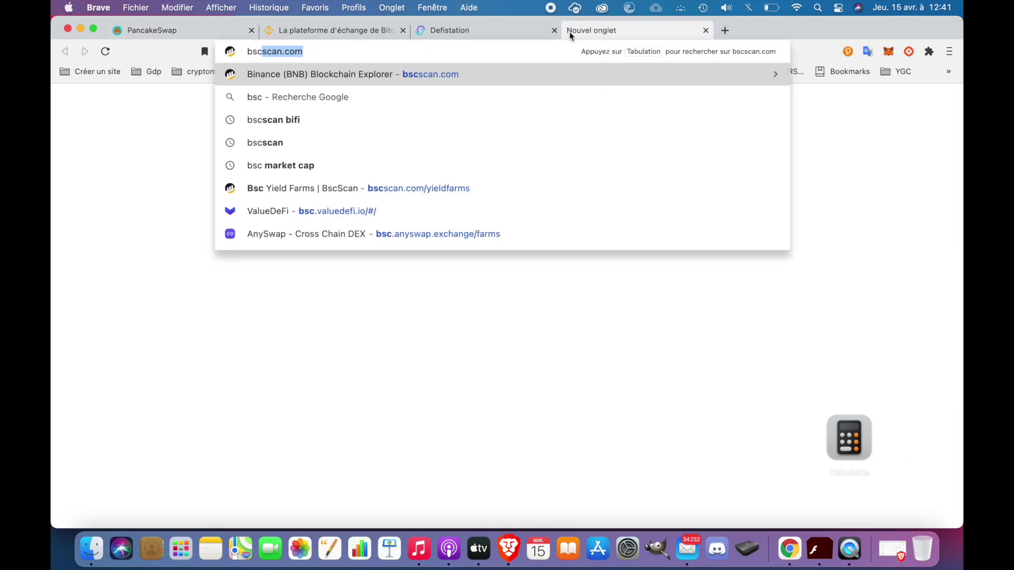
left_click(515, 76)
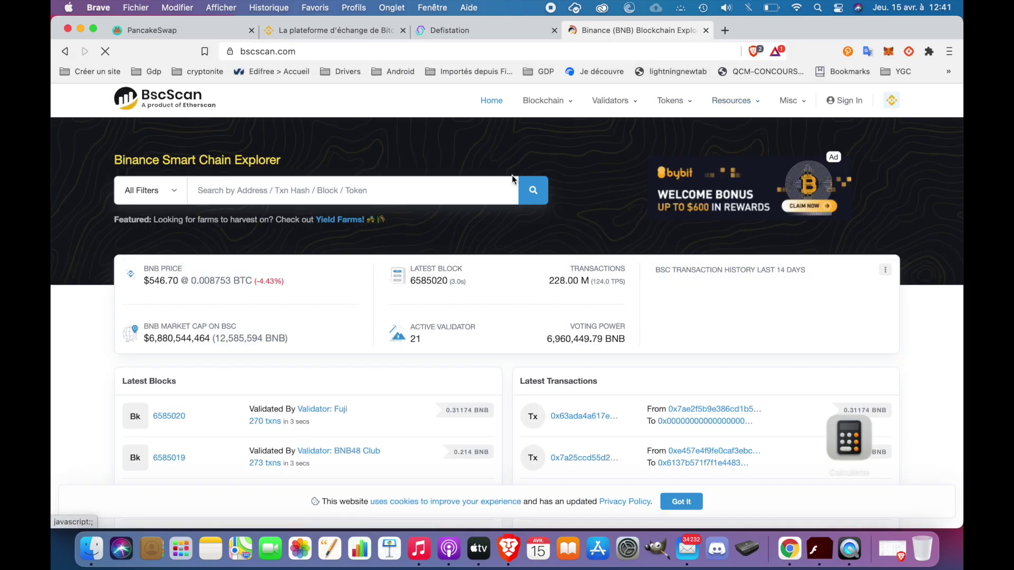
left_click(453, 190)
type("cake")
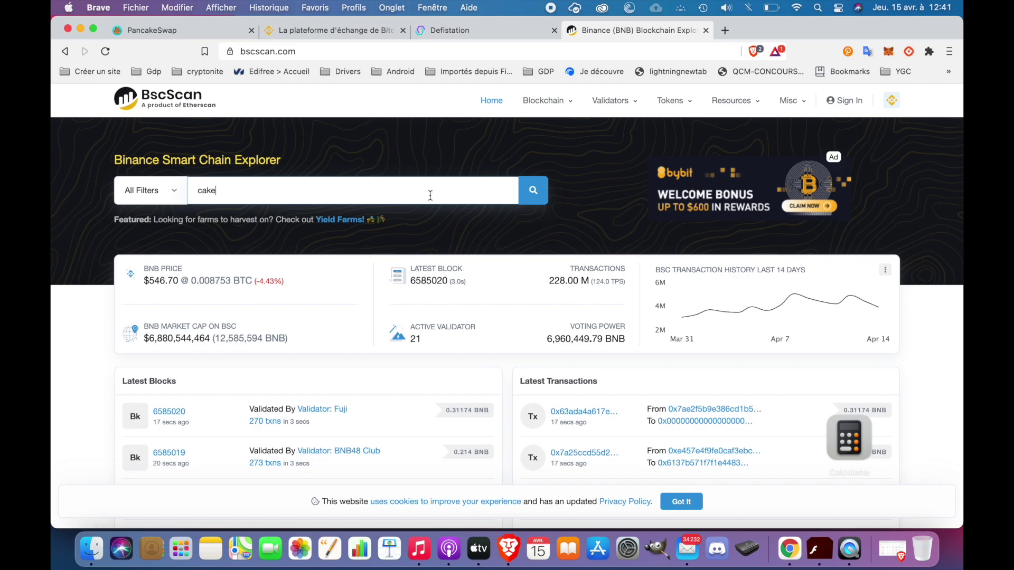
left_click(530, 198)
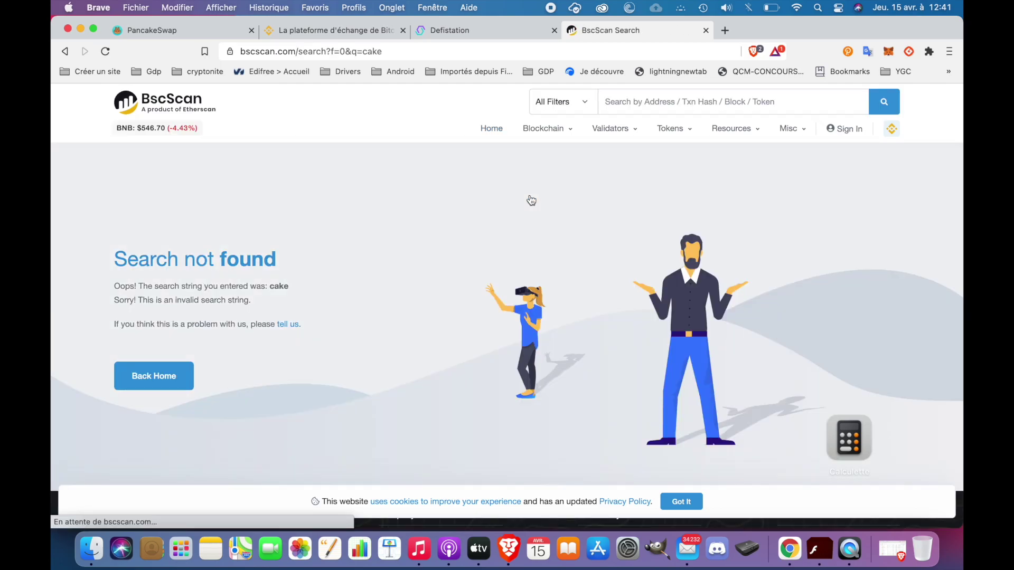
Step: Search BscScan for "cake" and open the PancakeSwap Token (Cake) page from the suggested BEP-20 tokens
left_click(669, 97)
type("cake")
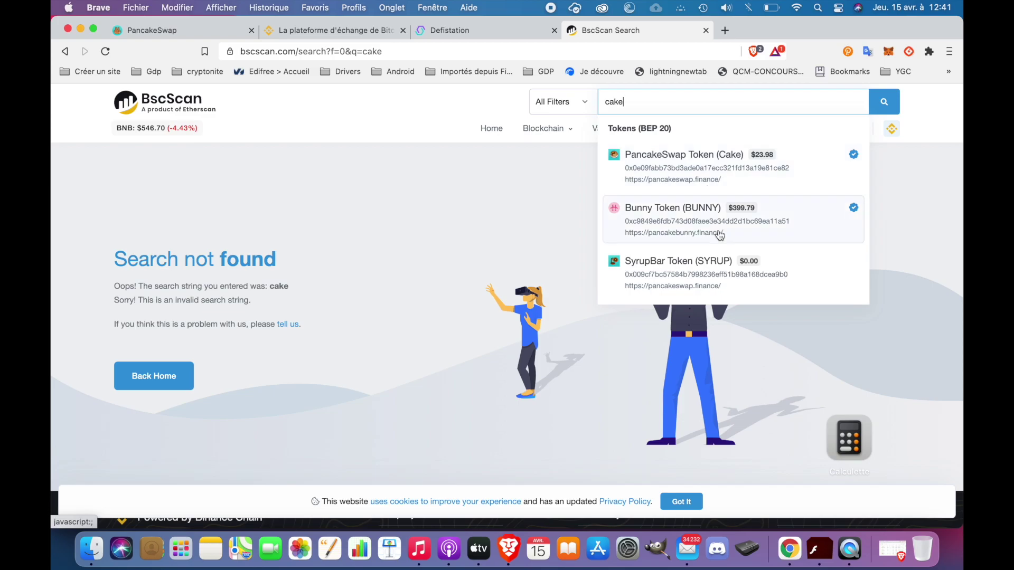
scroll(720, 235, "down", 2)
scroll(719, 235, "down", 5)
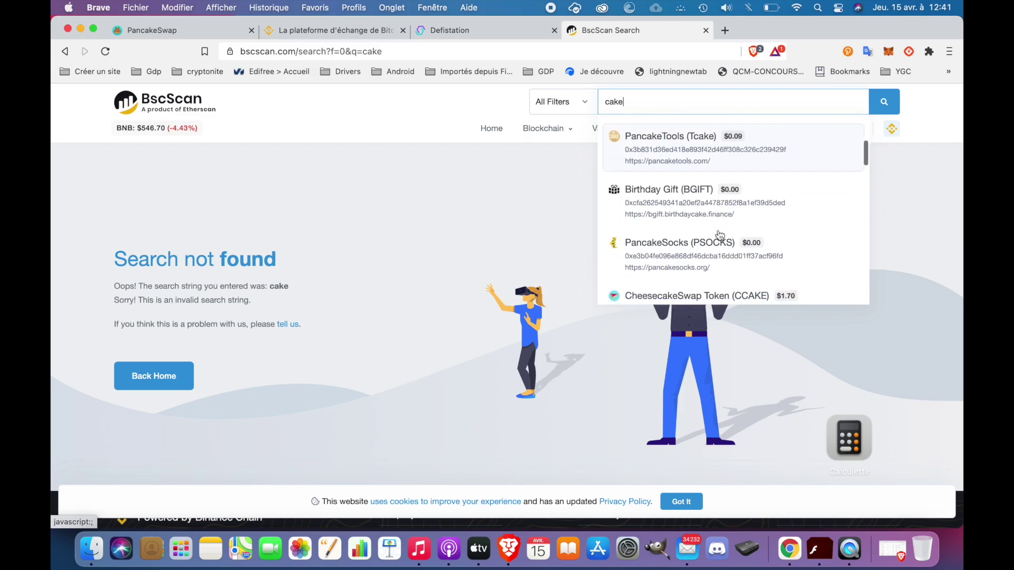
scroll(720, 234, "down", 5)
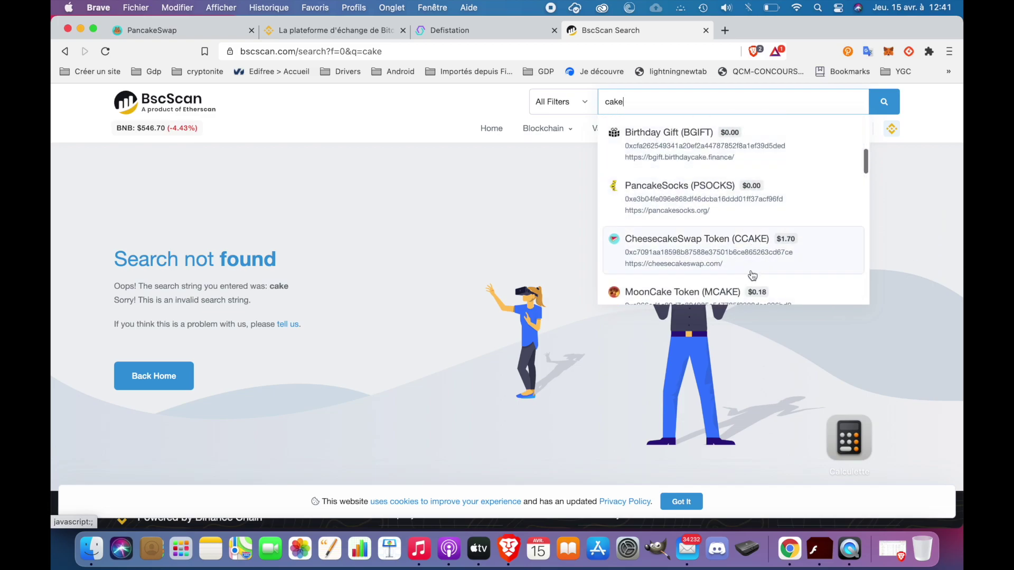
scroll(776, 239, "down", 6)
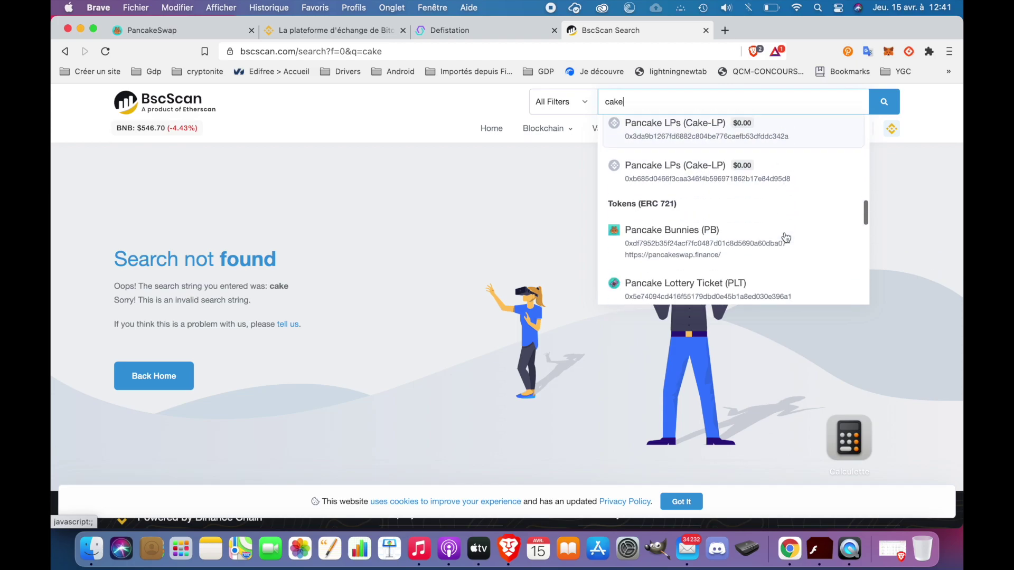
scroll(786, 238, "down", 6)
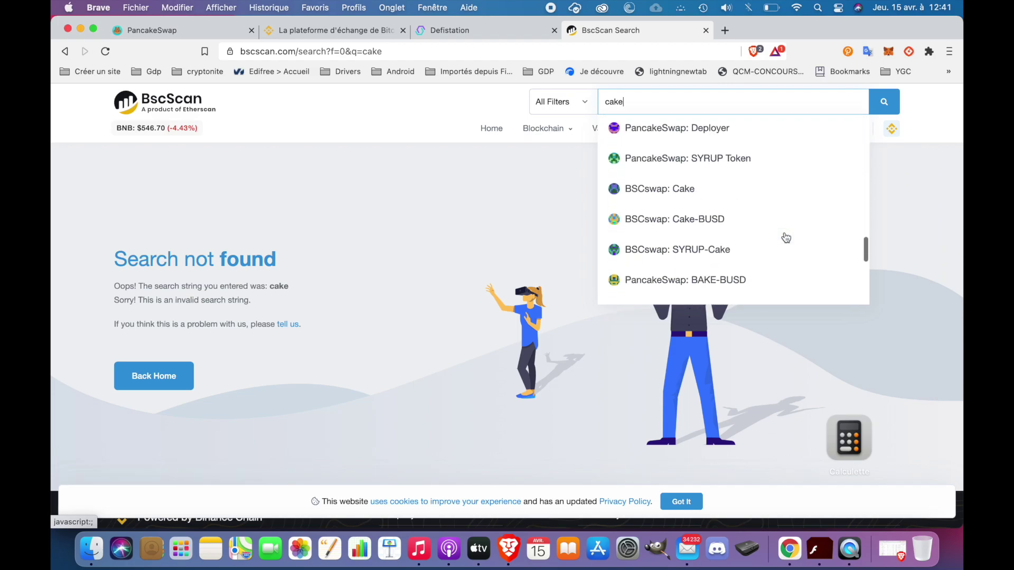
scroll(786, 238, "down", 2)
scroll(783, 237, "up", 20)
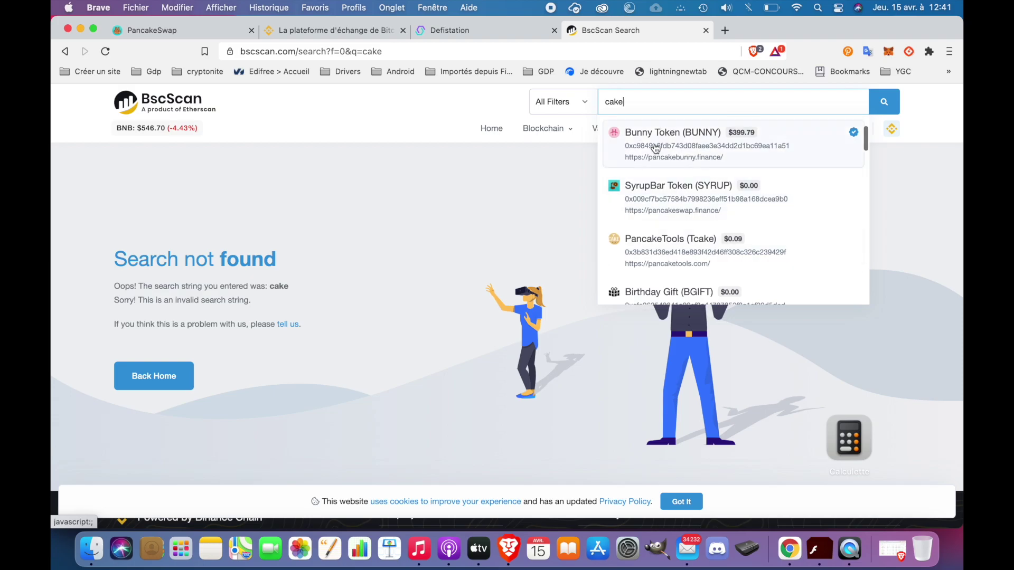
scroll(675, 194, "up", 3)
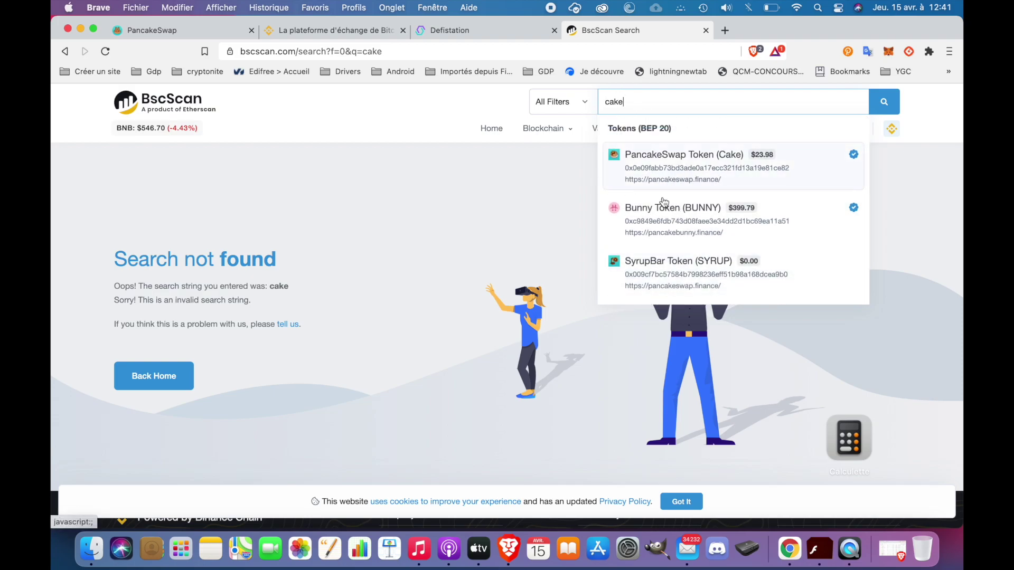
left_click(727, 167)
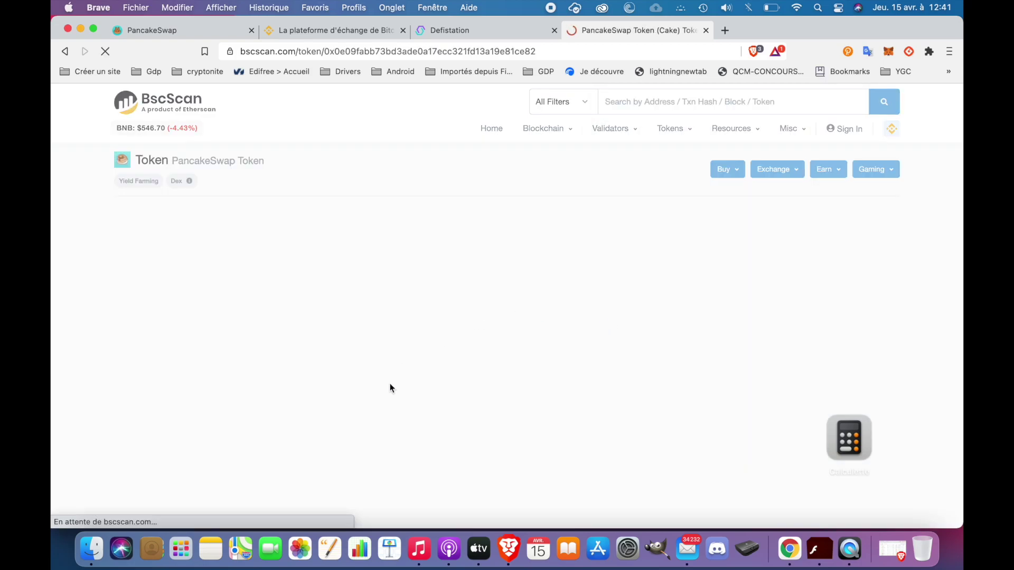
Step: Look through the PancakeSwap Token page, examining the contract address in the profile summary and the list of recent transfers
scroll(390, 383, "down", 1)
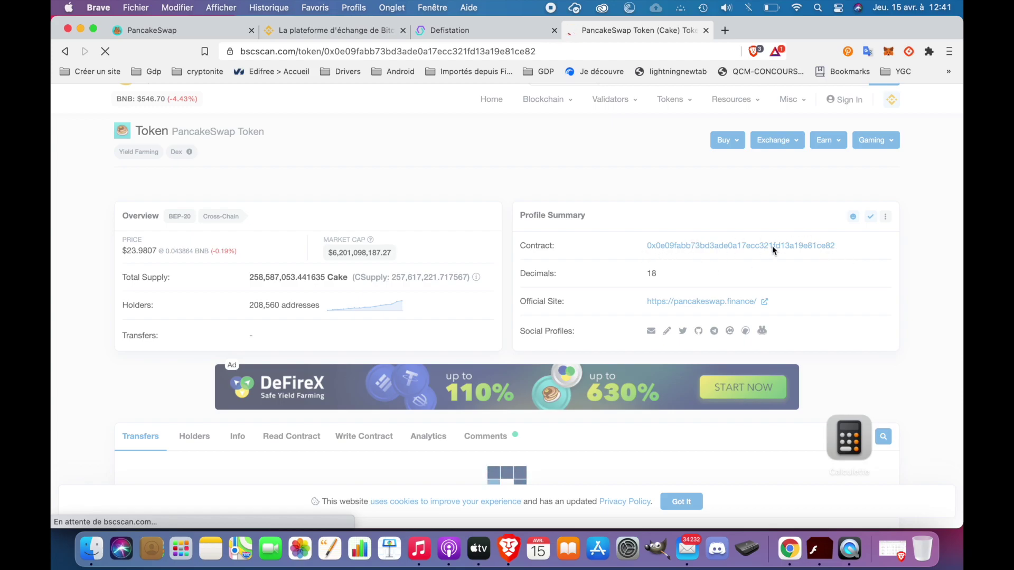
left_click(843, 247)
scroll(769, 290, "down", 2)
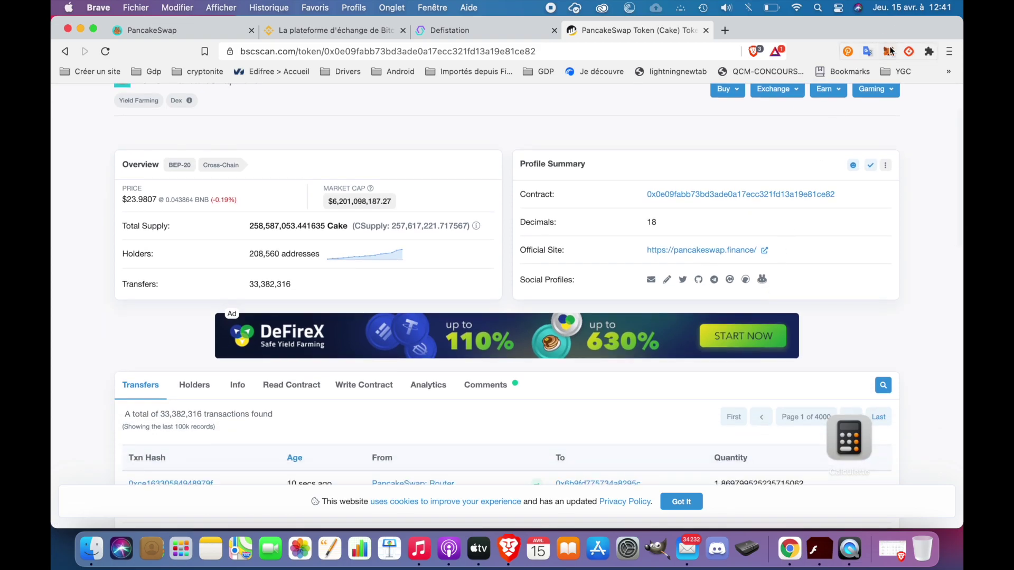
scroll(731, 278, "down", 1)
scroll(729, 278, "down", 2)
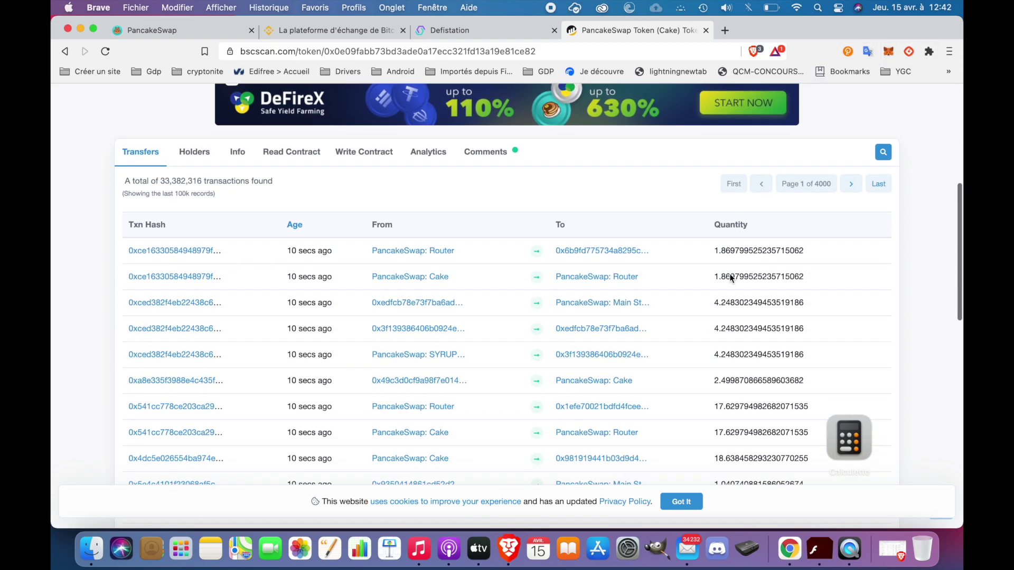
scroll(729, 278, "up", 3)
scroll(730, 278, "down", 4)
scroll(729, 274, "down", 3)
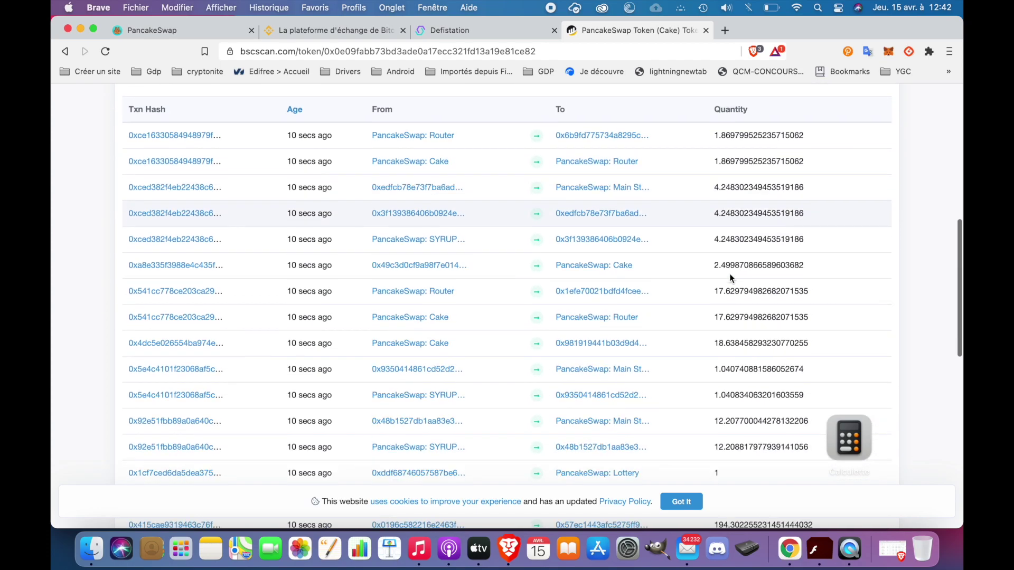
right_click(410, 56)
left_click(384, 94)
left_click(84, 164)
scroll(84, 163, "up", 10)
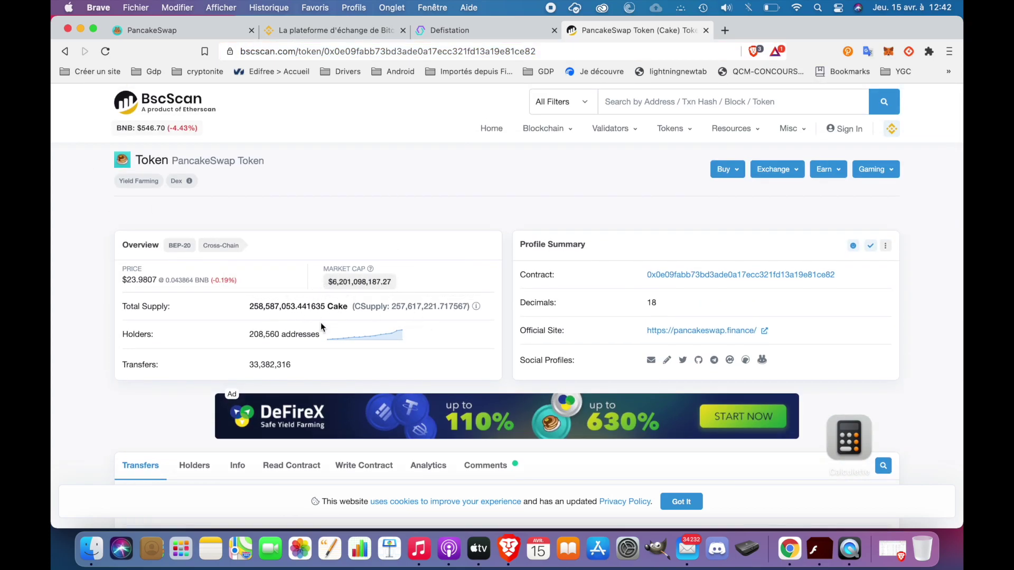
Step: Highlight the number of holder addresses and the token price in the PancakeSwap Token overview
left_click_drag(253, 334, 321, 335)
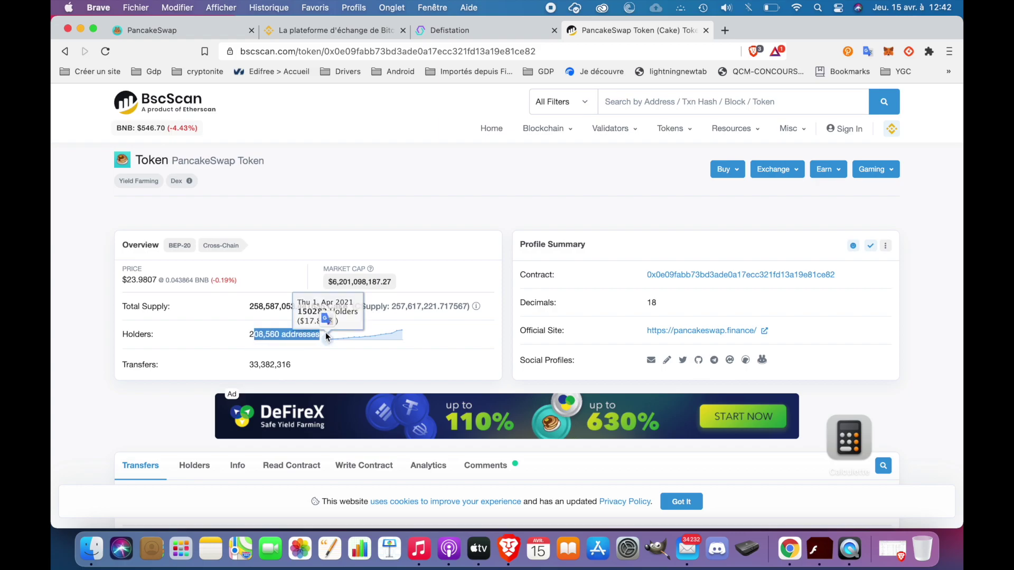
left_click(625, 294)
left_click_drag(127, 280, 203, 279)
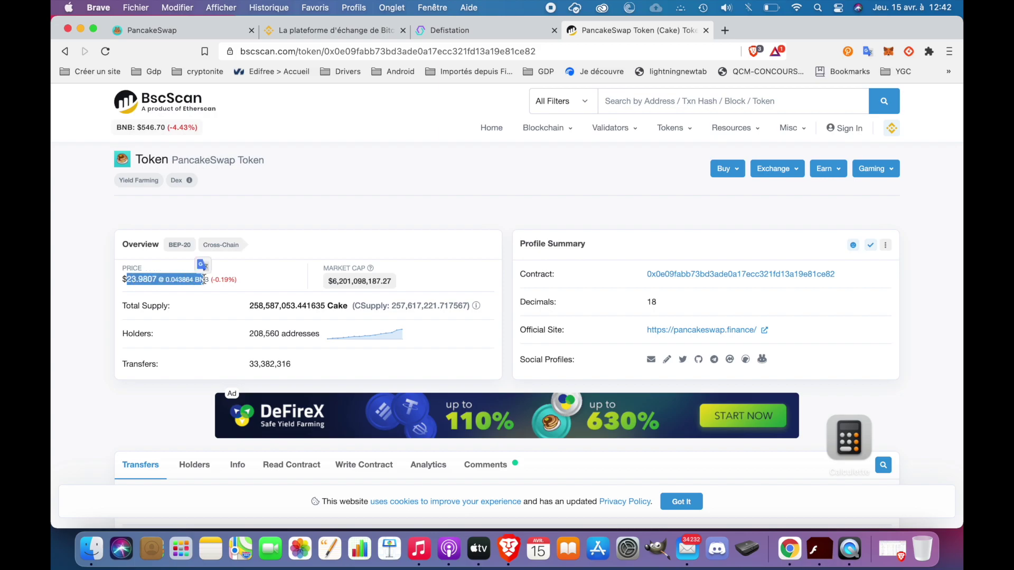
Step: Open the French CoinGecko site, coingecko.com/fr, in a new browser tab
left_click(724, 35)
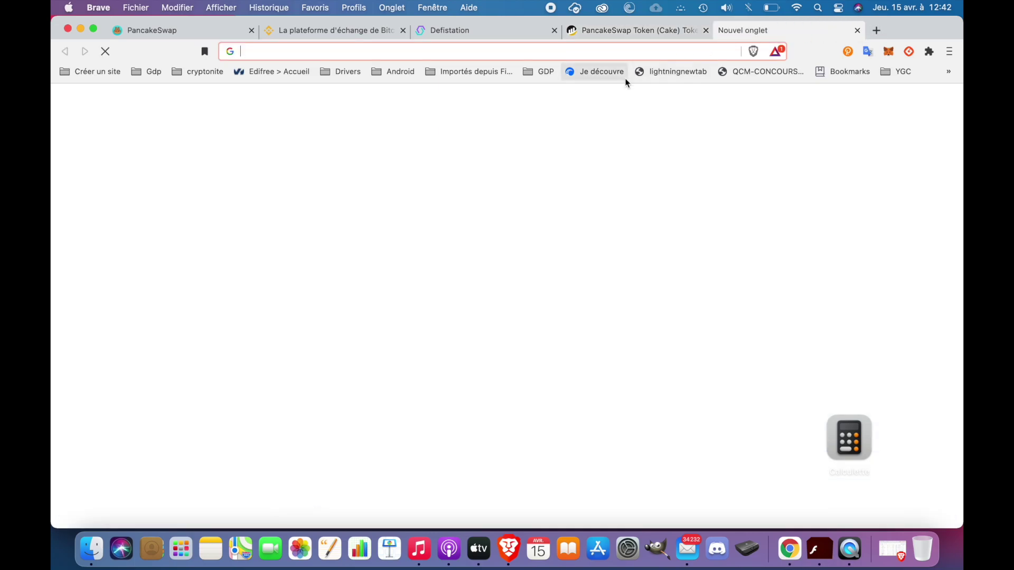
type("coingecko.com/fr")
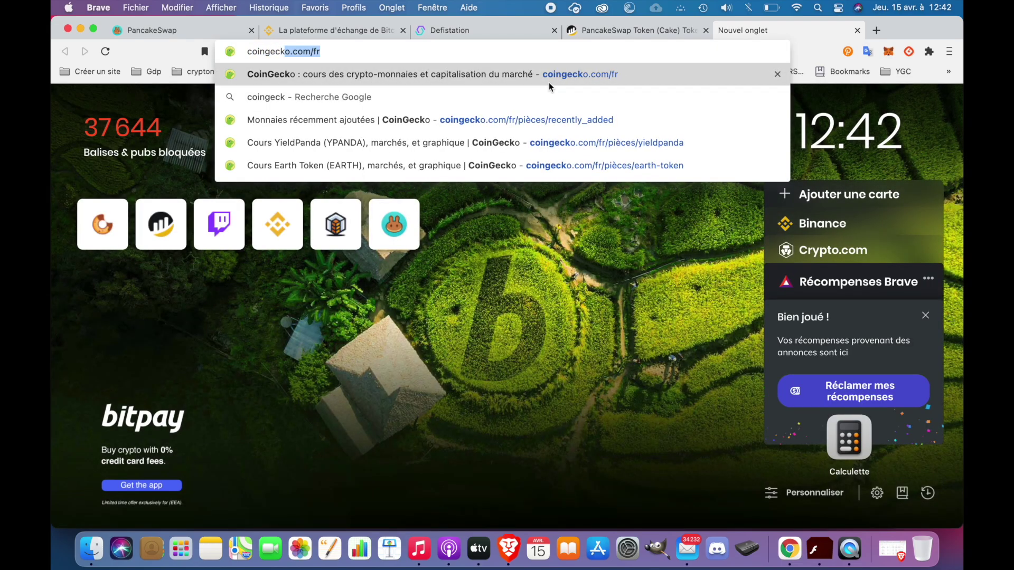
left_click(550, 80)
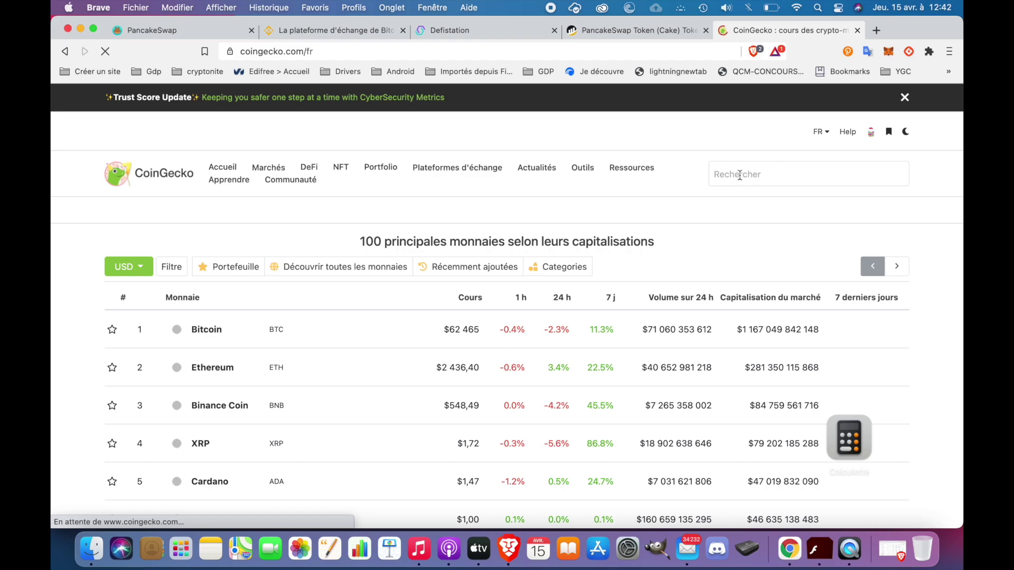
Step: Search CoinGecko for "cake" and open the PancakeSwap (CAKE) coin page
left_click(739, 175)
type("cake")
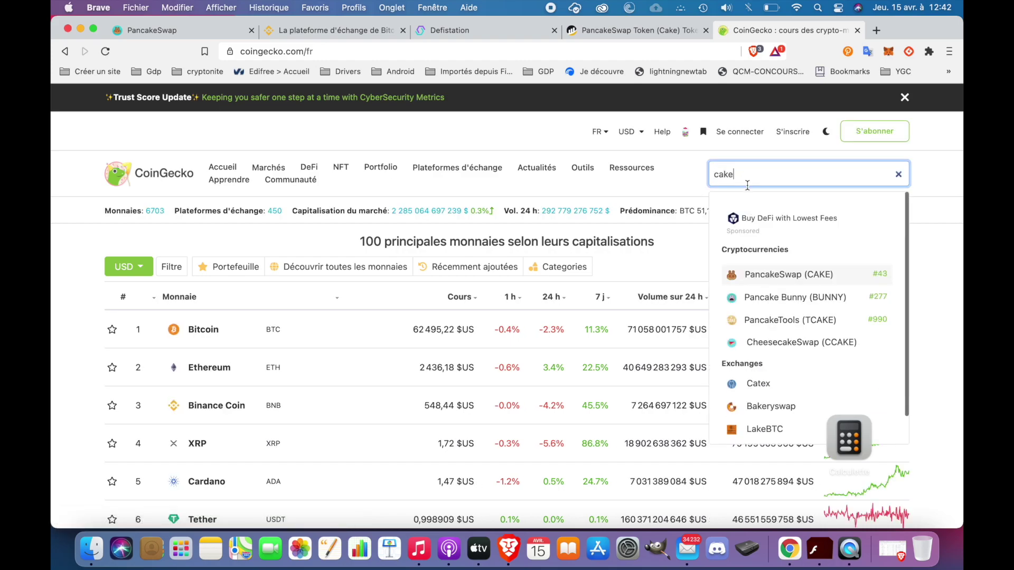
left_click(778, 279)
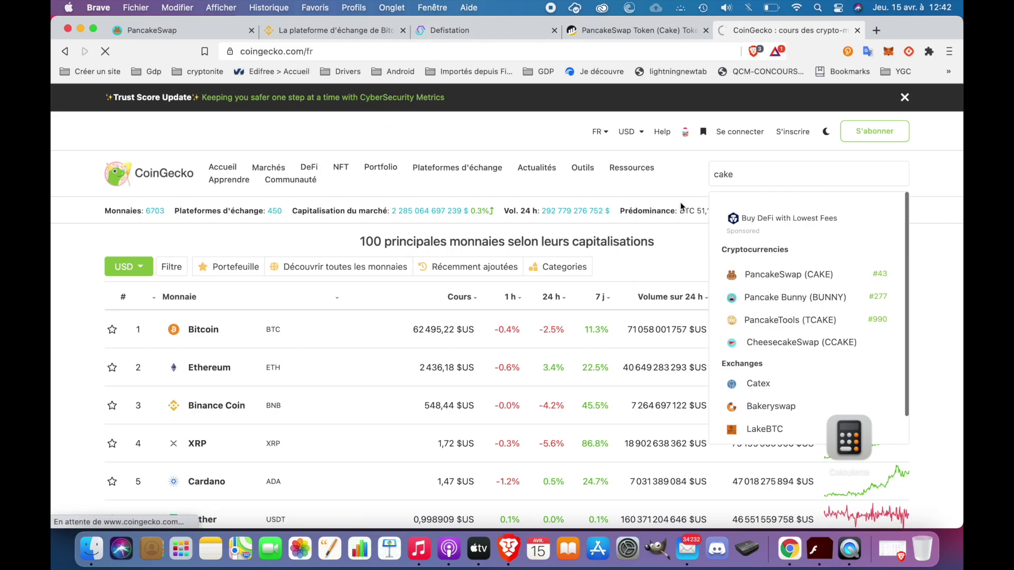
left_click(784, 279)
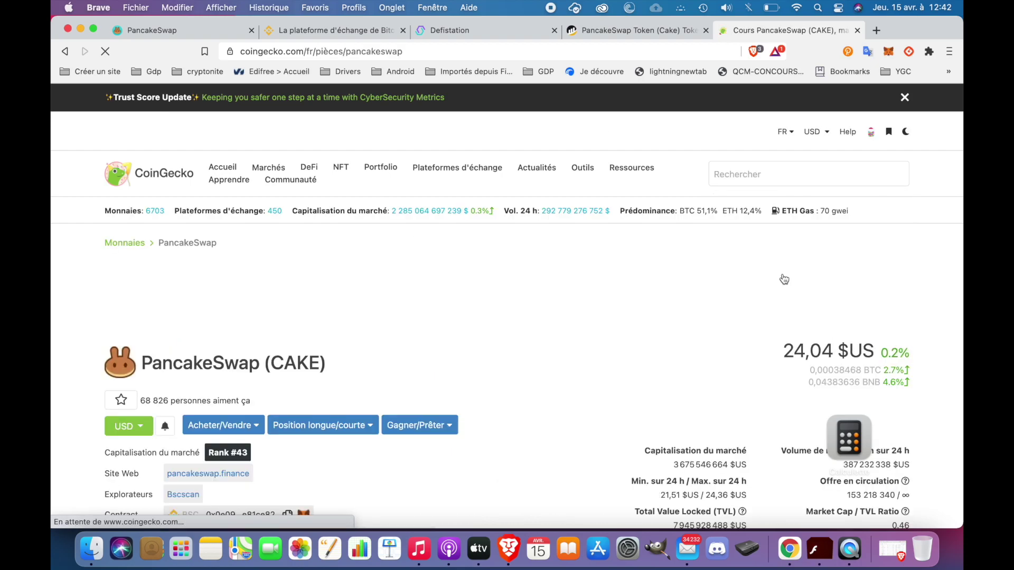
Step: Copy the BSC contract address of CAKE from the PancakeSwap coin information
scroll(526, 352, "down", 2)
scroll(526, 352, "down", 2)
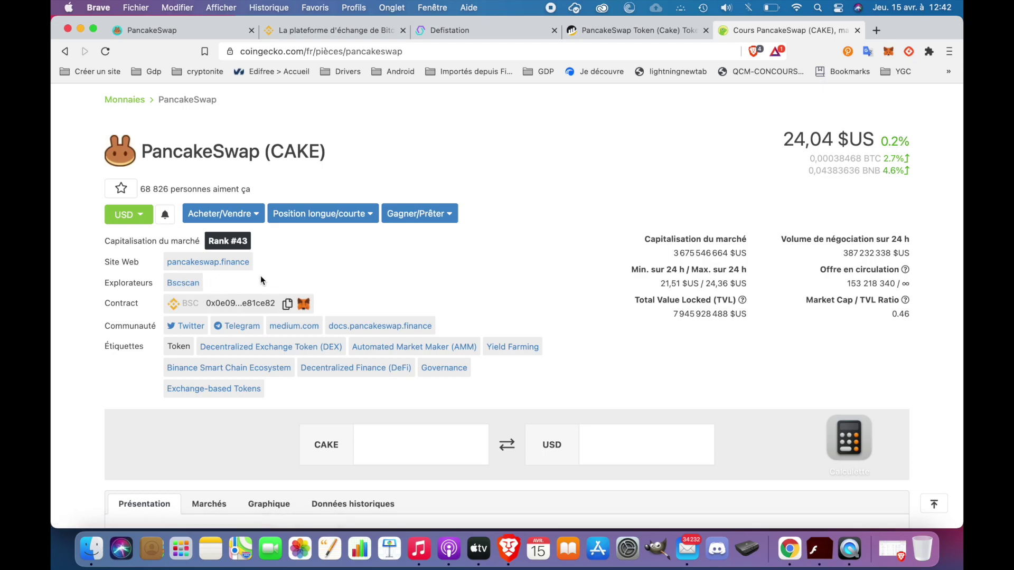
left_click(287, 304)
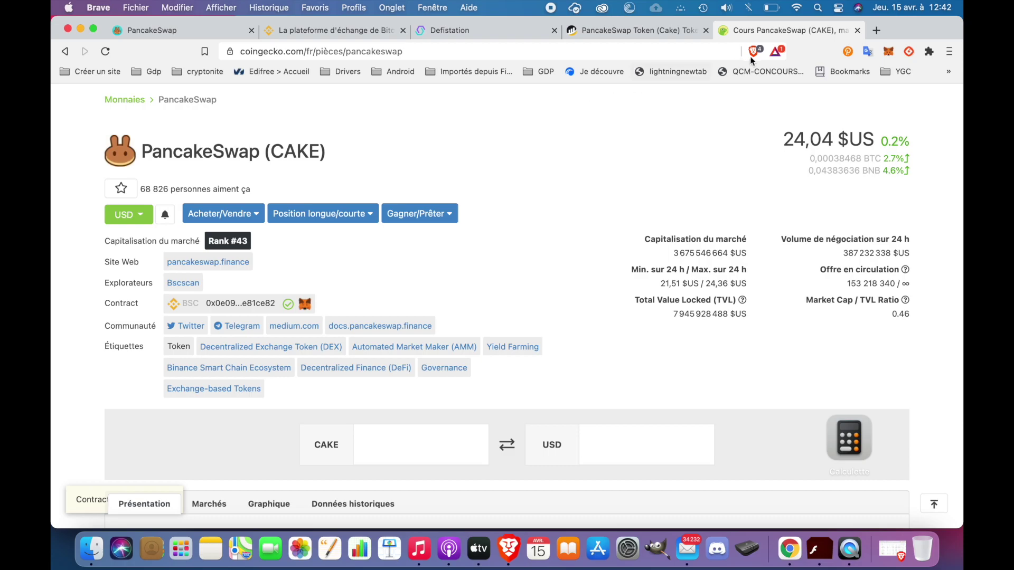
Step: Open the MetaMask wallet and start adding a token from the end of the asset list
left_click(886, 54)
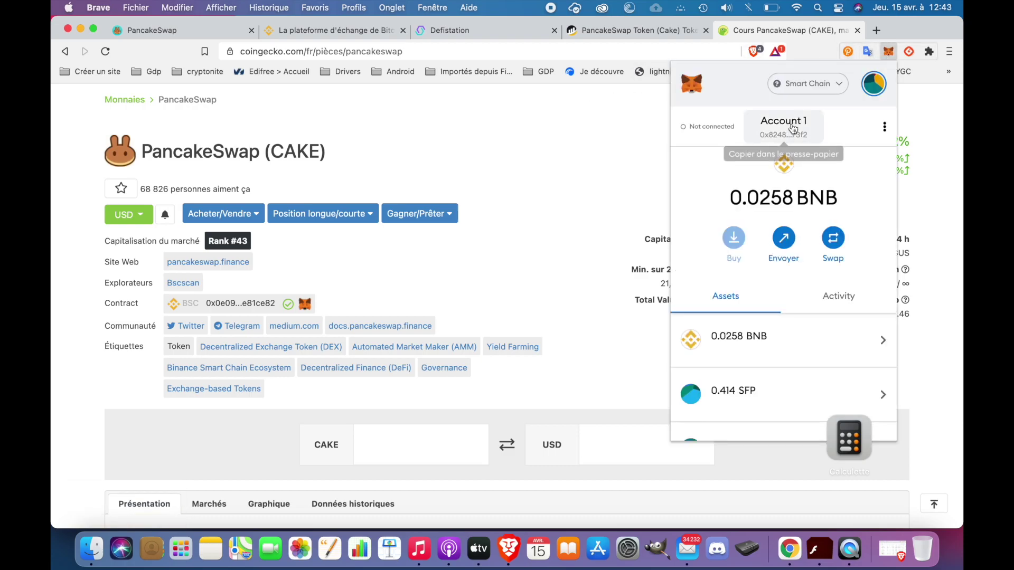
scroll(784, 336, "down", 20)
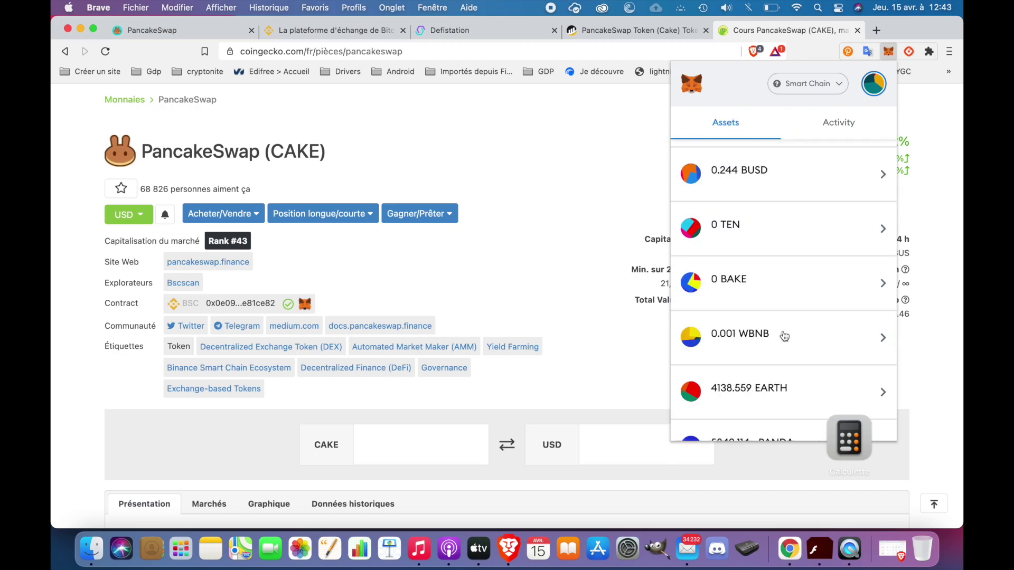
scroll(784, 337, "down", 5)
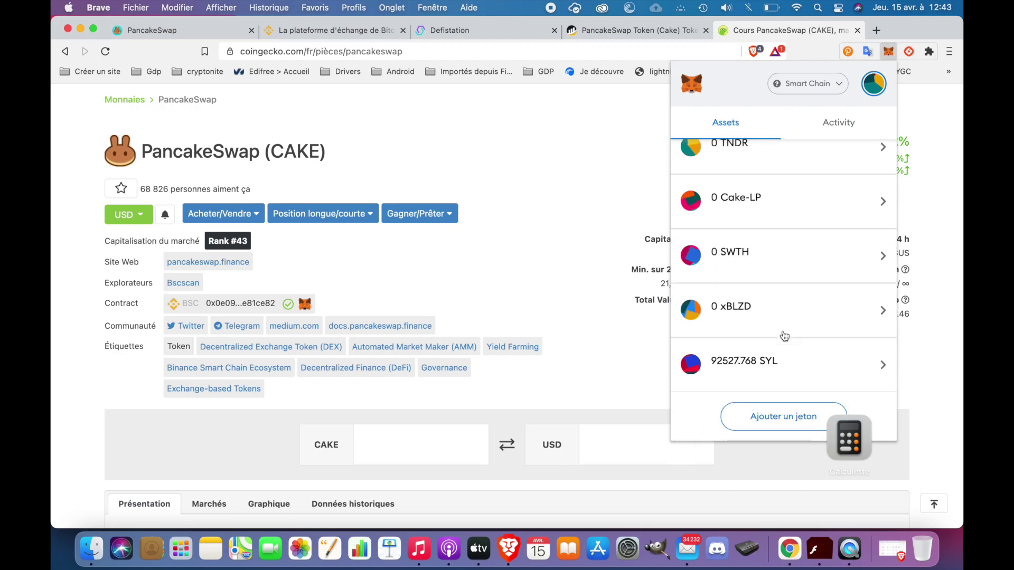
left_click(783, 421)
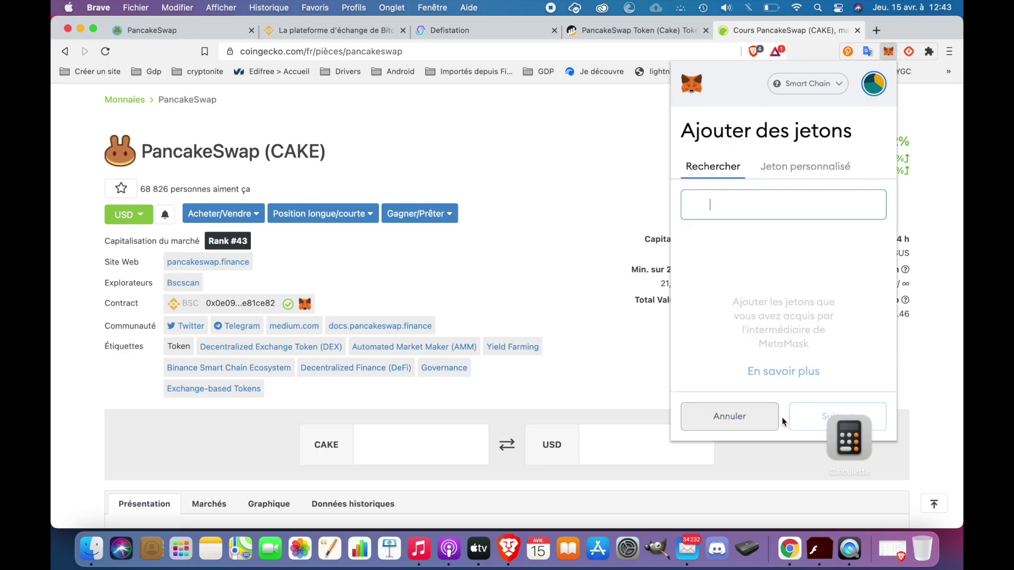
Step: Search MetaMask's known tokens for "cake" and look through the matches for the PancakeSwap token
type("cake")
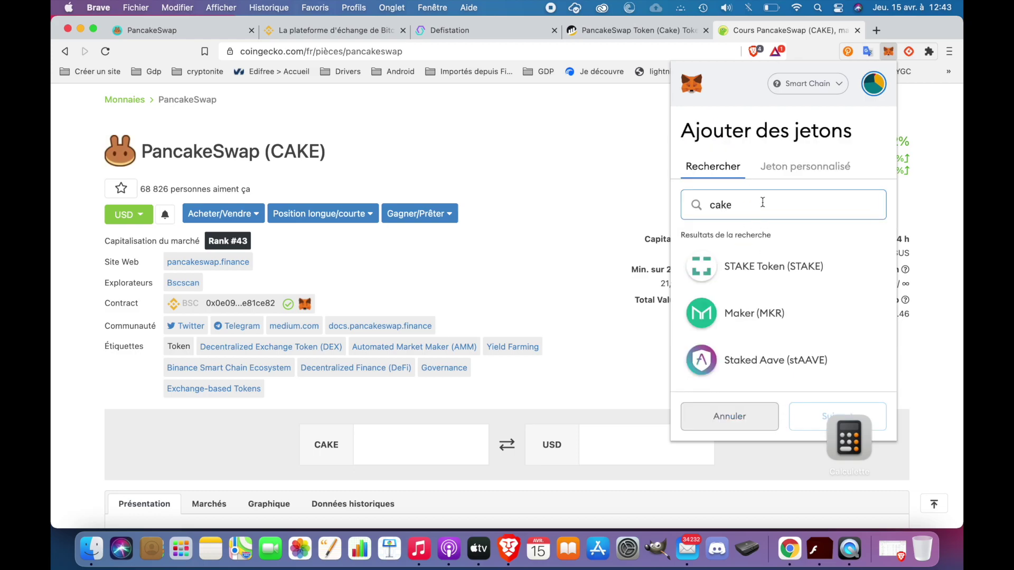
scroll(762, 203, "down", 3)
scroll(763, 203, "up", 3)
scroll(762, 202, "down", 3)
scroll(762, 202, "up", 4)
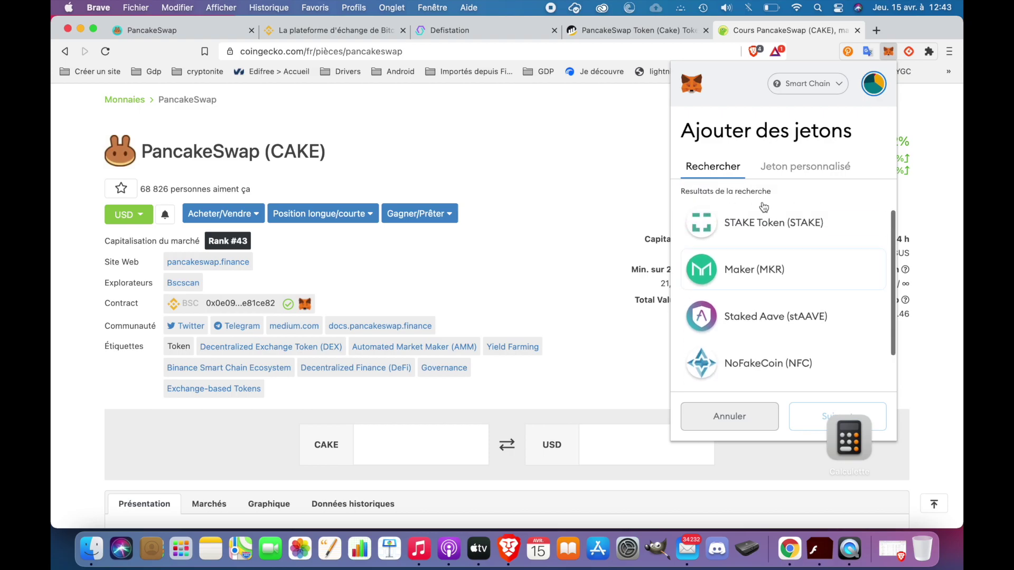
Step: Try to add CAKE to MetaMask as a custom token using the copied contract address, and close the wallet
left_click(800, 168)
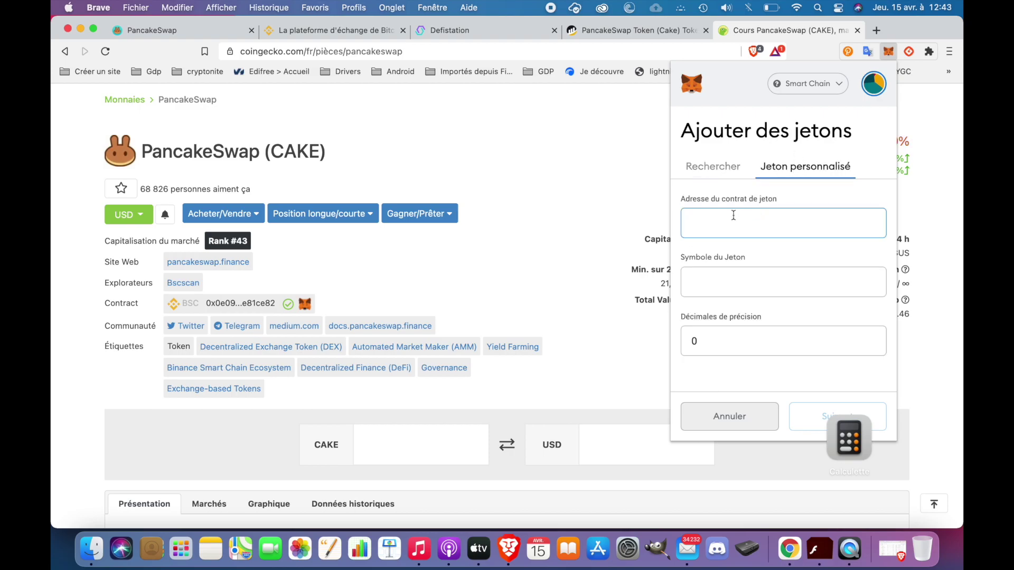
key("super+v")
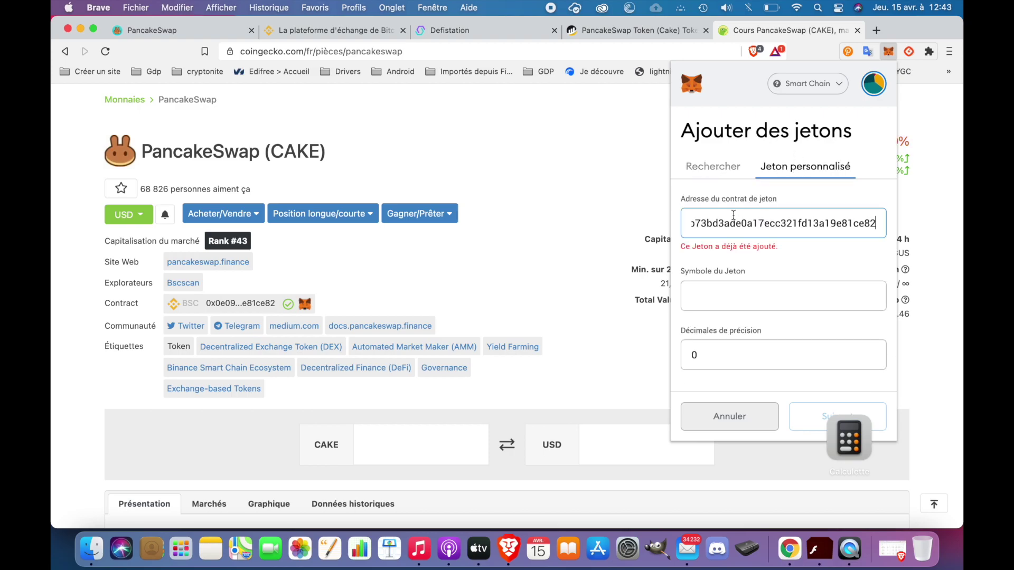
left_click(720, 289)
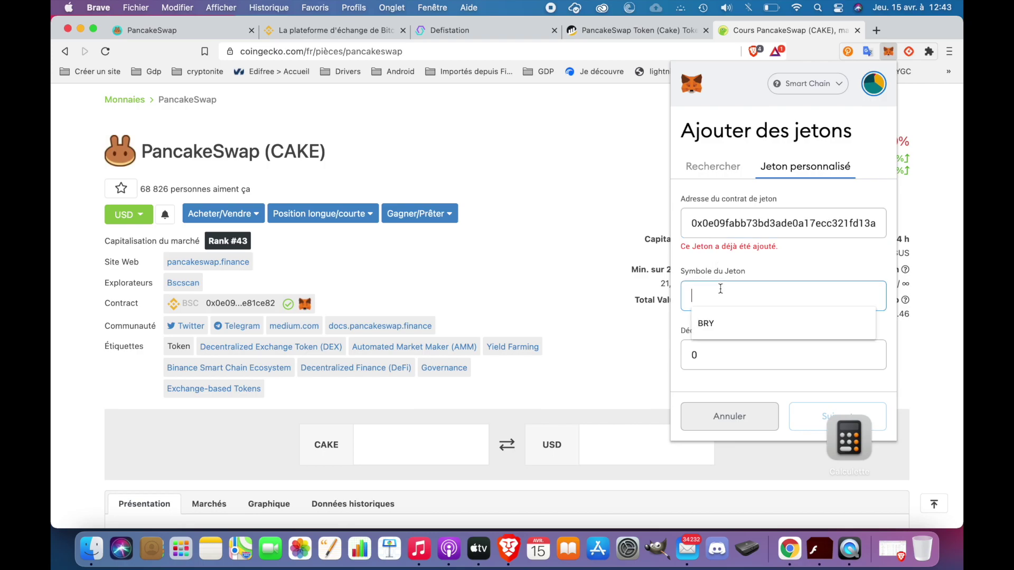
left_click(718, 217)
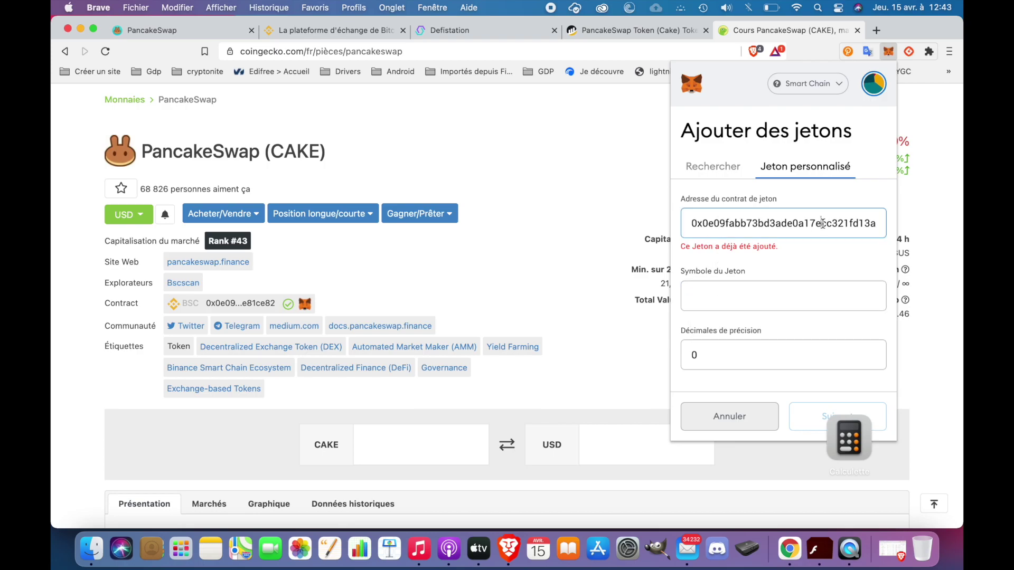
left_click(833, 296)
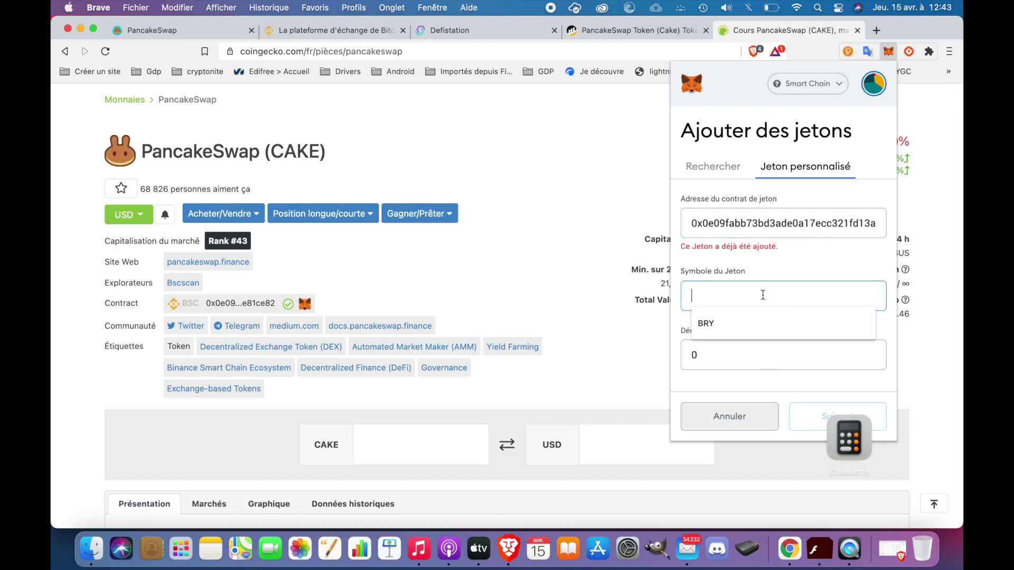
left_click(702, 356)
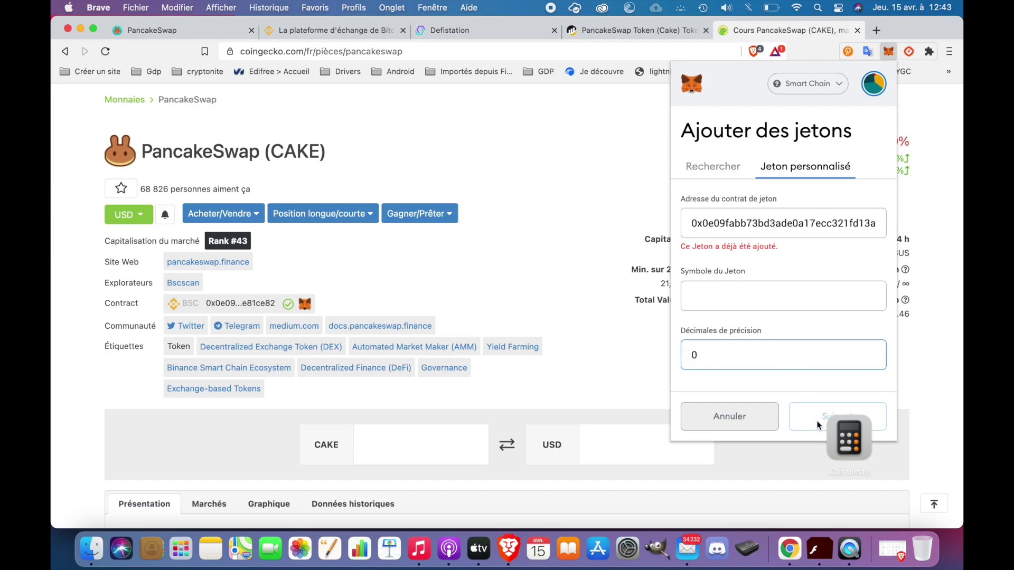
left_click(775, 35)
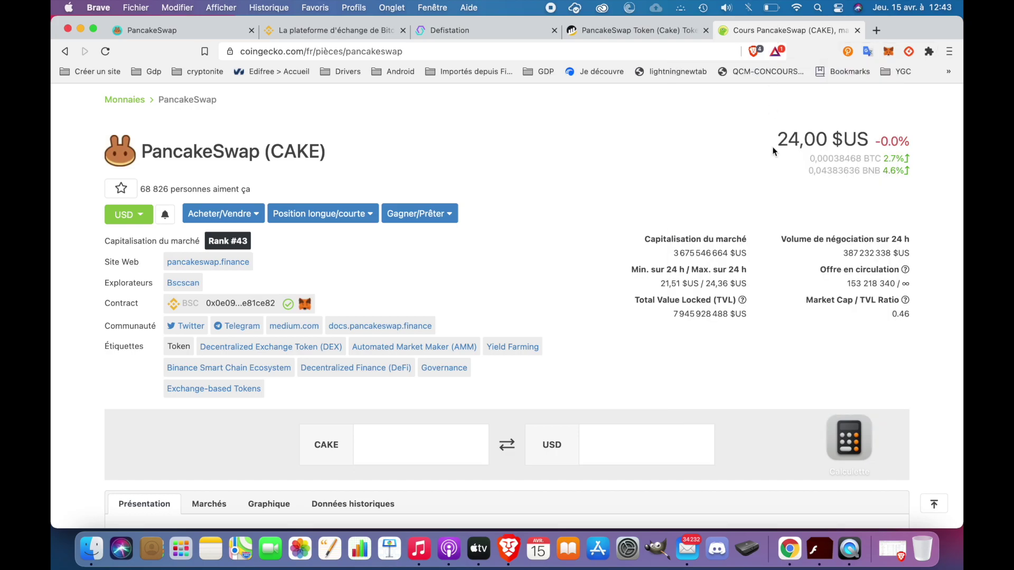
Step: Open CoinGecko's coin search and look over the trending coins
scroll(779, 141, "up", 5)
left_click(783, 175)
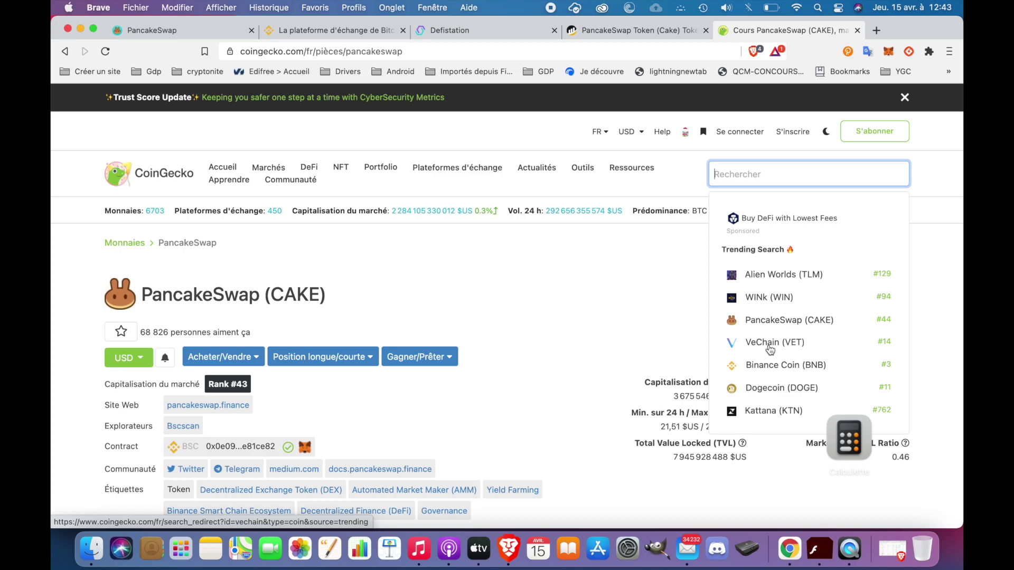
scroll(770, 350, "down", 3)
scroll(770, 352, "up", 3)
scroll(766, 317, "down", 1)
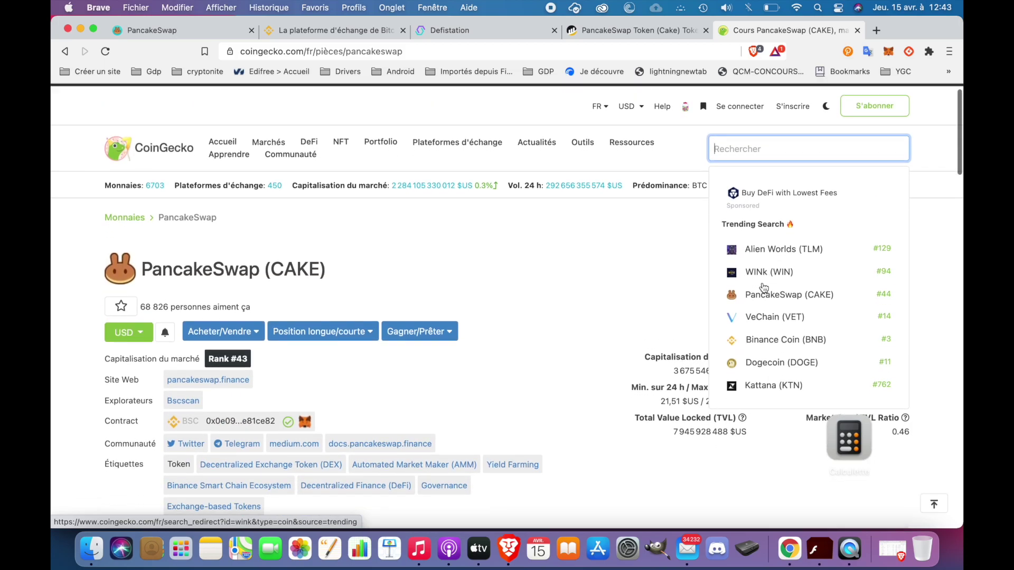
scroll(764, 288, "up", 1)
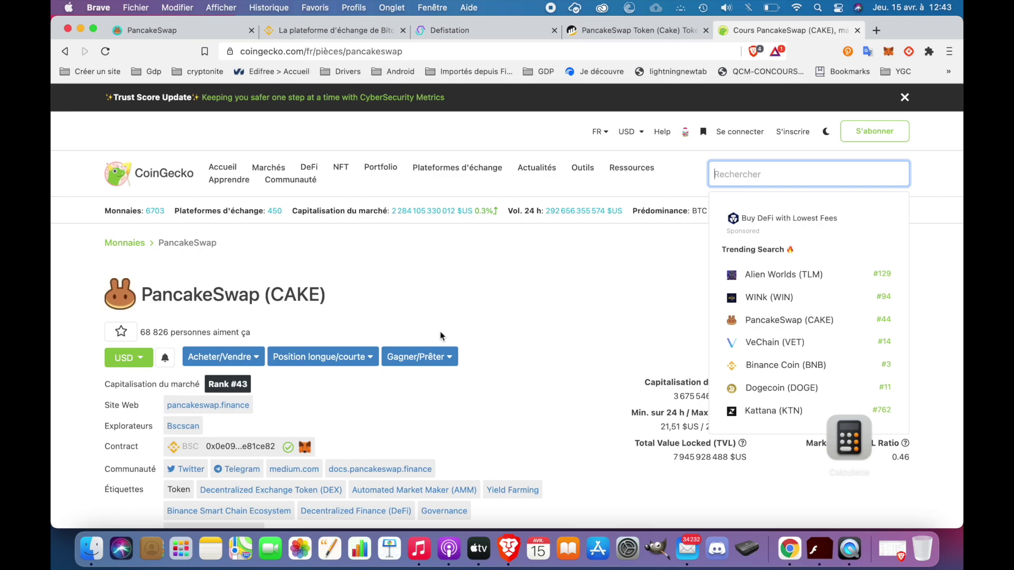
mouse_move(285, 173)
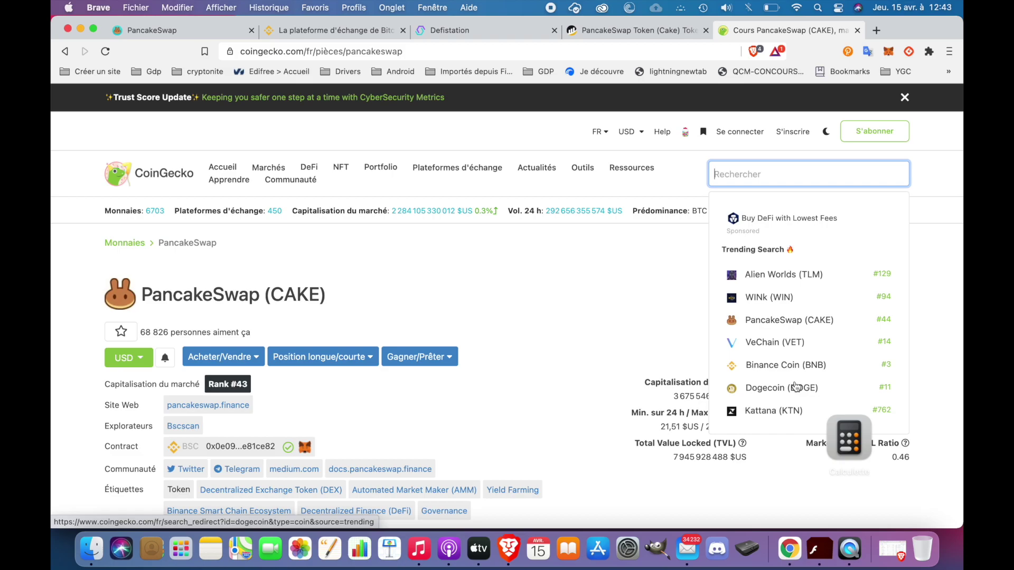
scroll(796, 387, "down", 3)
scroll(768, 116, "up", 3)
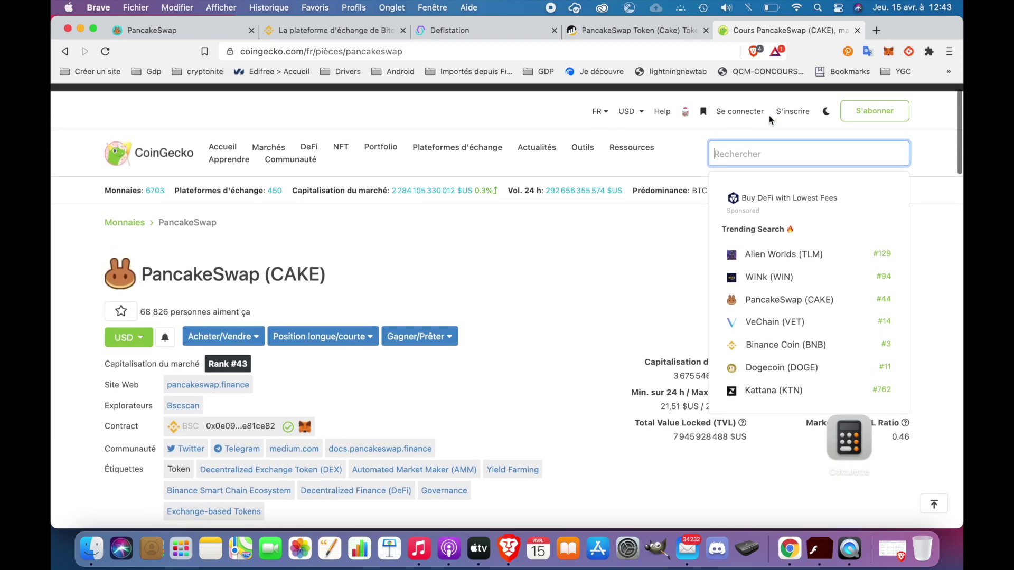
Step: Search CoinGecko for "cake", open the PancakeTools (TCAKE) page and copy its BSC contract address
type("cake")
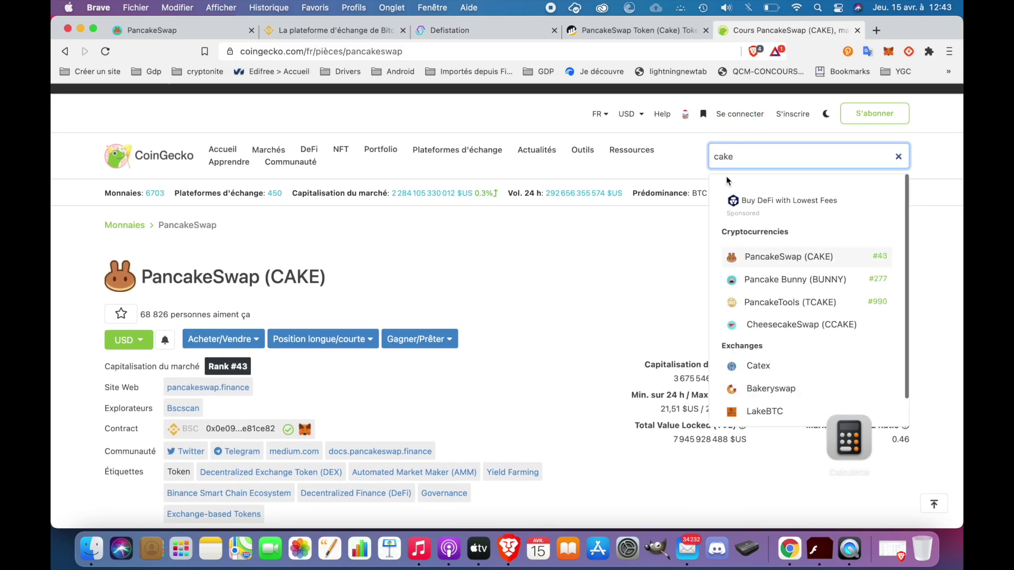
left_click(798, 310)
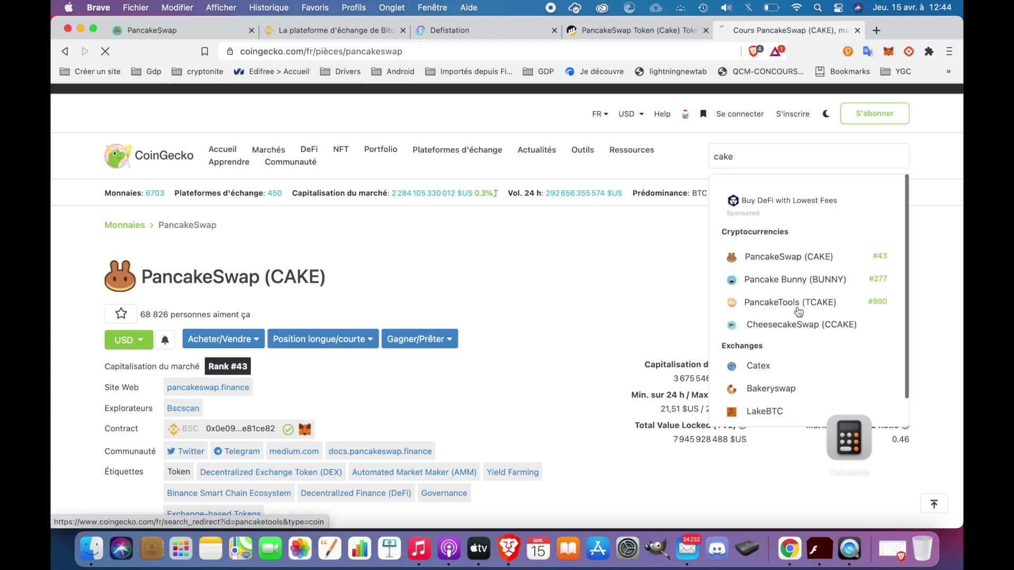
scroll(729, 369, "down", 3)
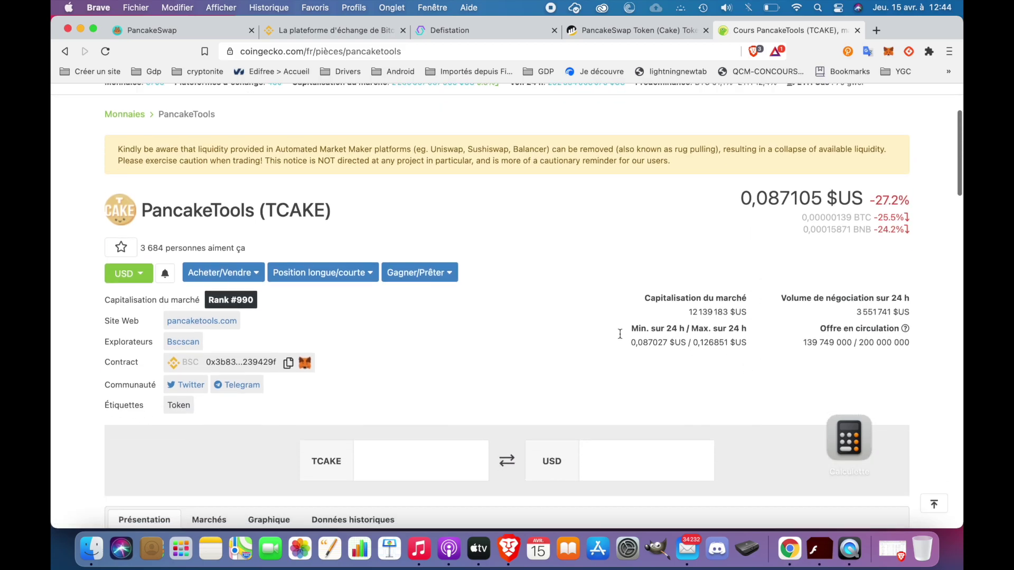
left_click(288, 362)
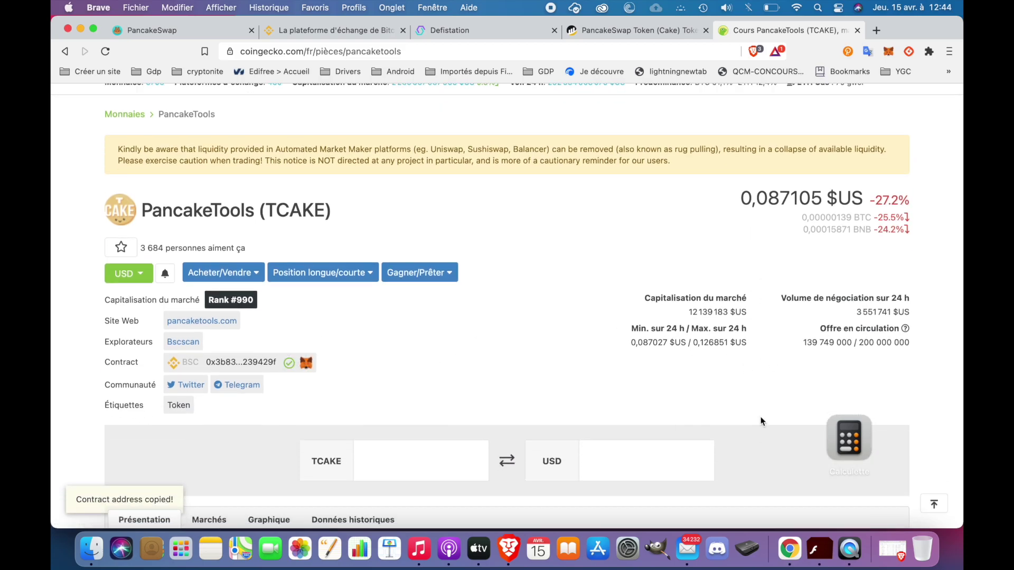
Step: Add PancakeTools (Tcake) to the MetaMask wallet as a custom token using the copied contract address
left_click(889, 53)
scroll(786, 351, "down", 5)
scroll(786, 351, "down", 5)
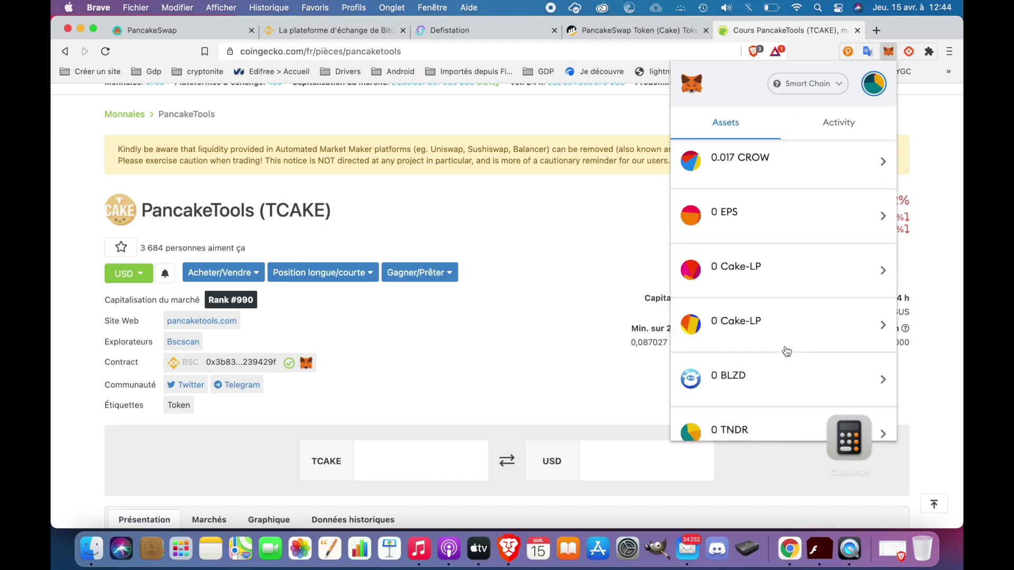
left_click(789, 417)
left_click(807, 168)
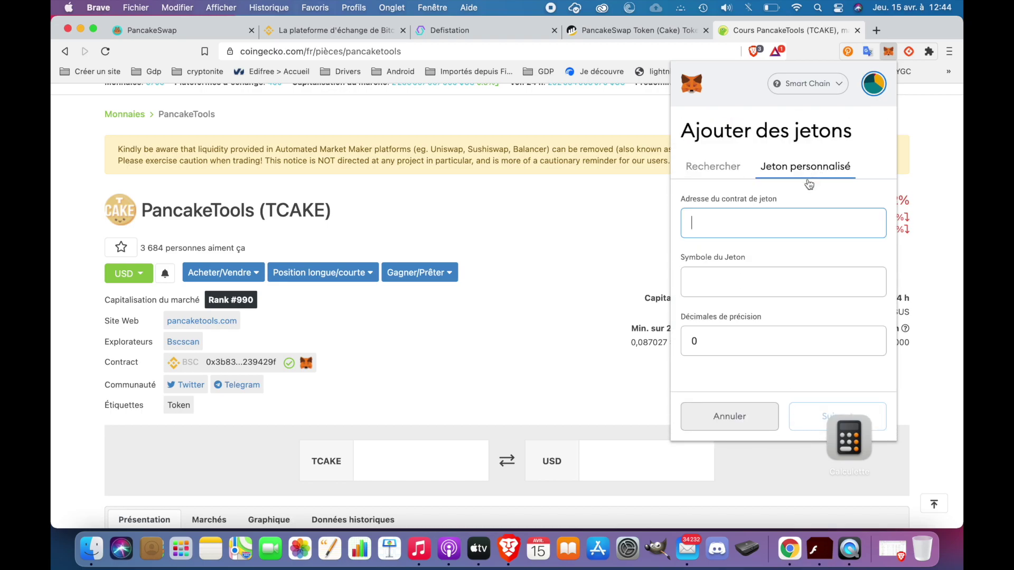
key("super+v")
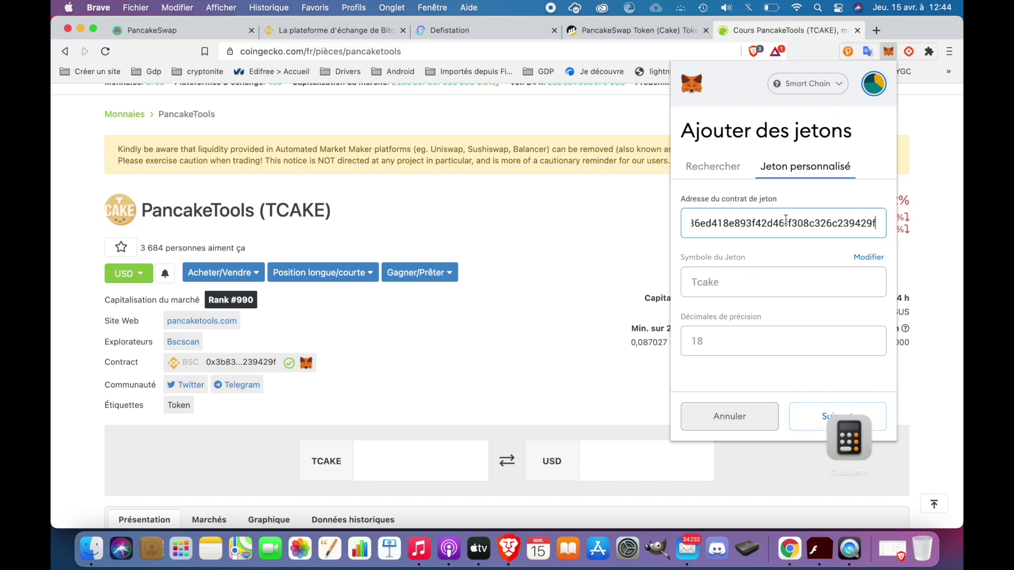
left_click(819, 420)
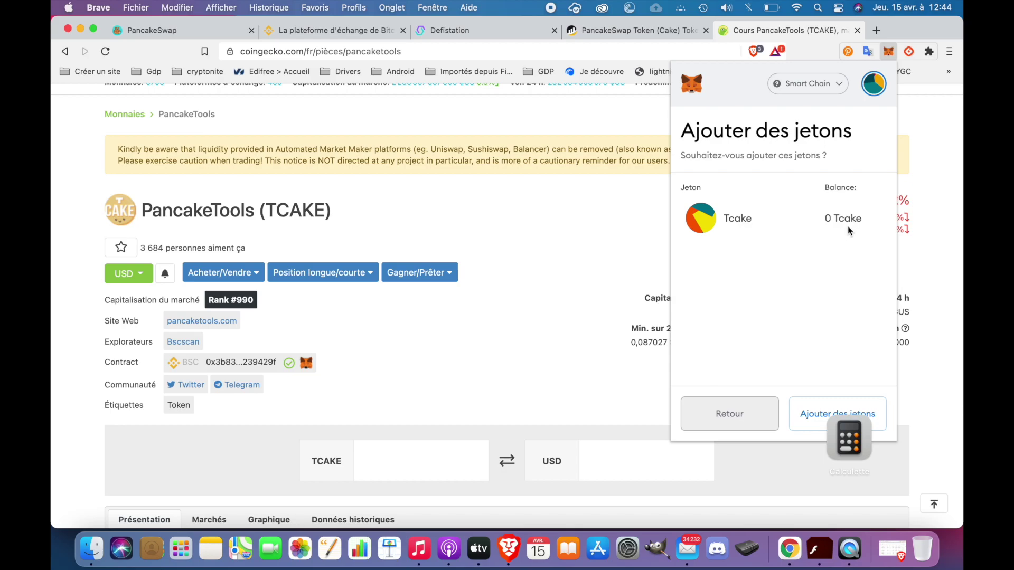
left_click_drag(823, 218, 834, 218)
left_click(822, 415)
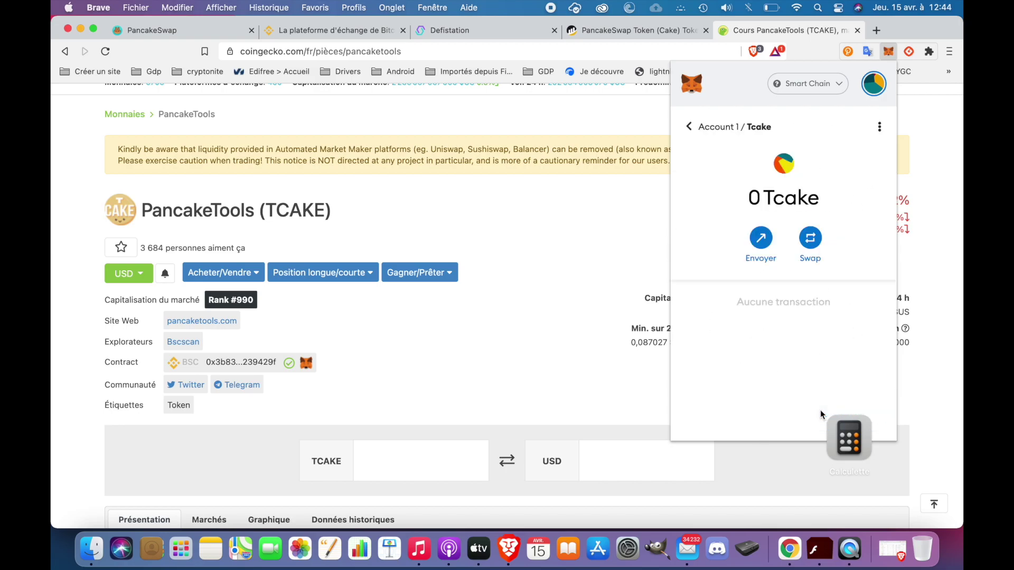
Step: Return to MetaMask's asset list, check its end for the Tcake token, and close the wallet
left_click(688, 127)
scroll(736, 301, "down", 3)
scroll(735, 301, "down", 10)
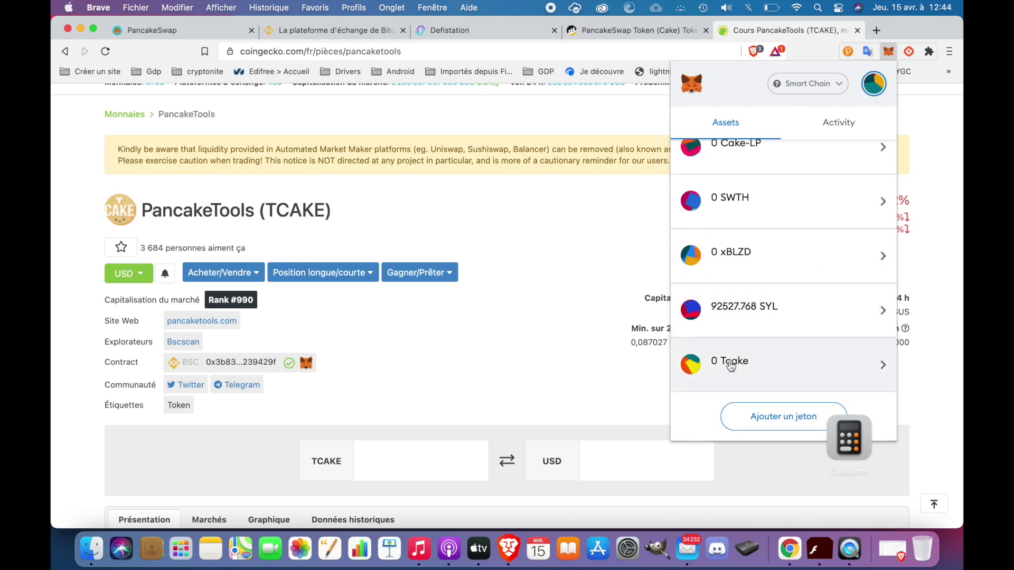
scroll(729, 211, "up", 10)
left_click(616, 192)
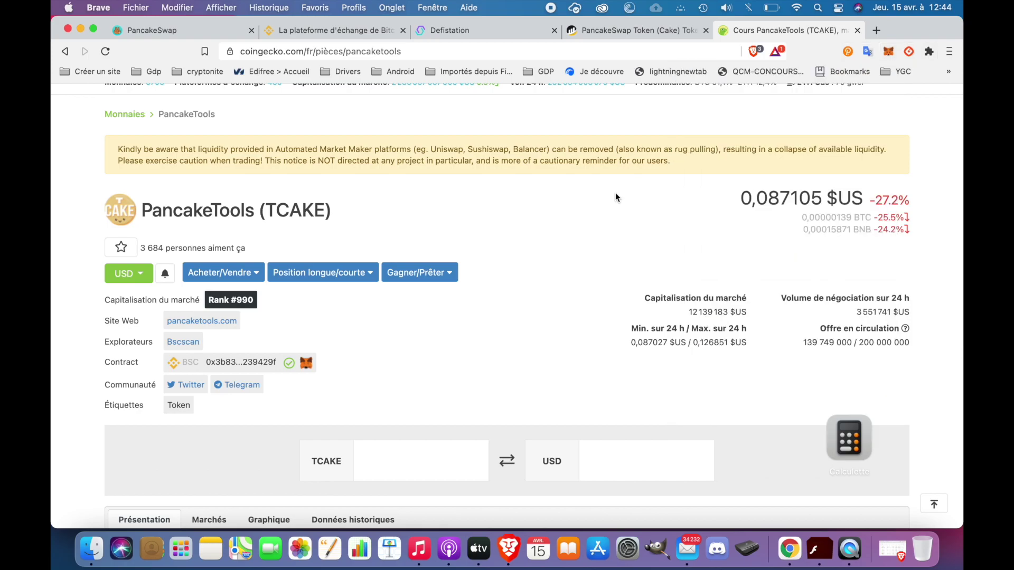
scroll(576, 220, "up", 3)
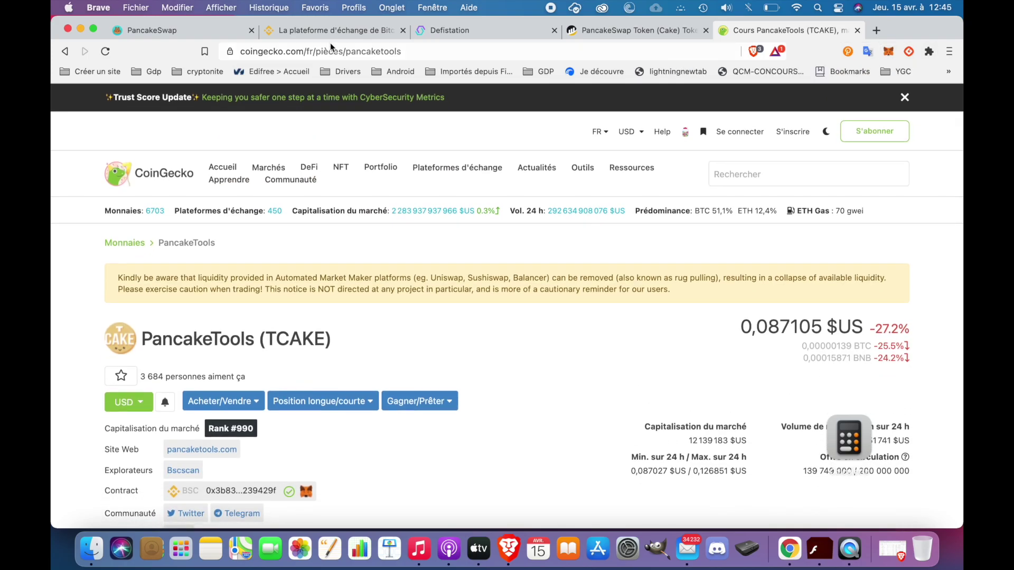
Step: Switch back to the PancakeSwap pools page and expand the details of the CAKE Pool
left_click(182, 30)
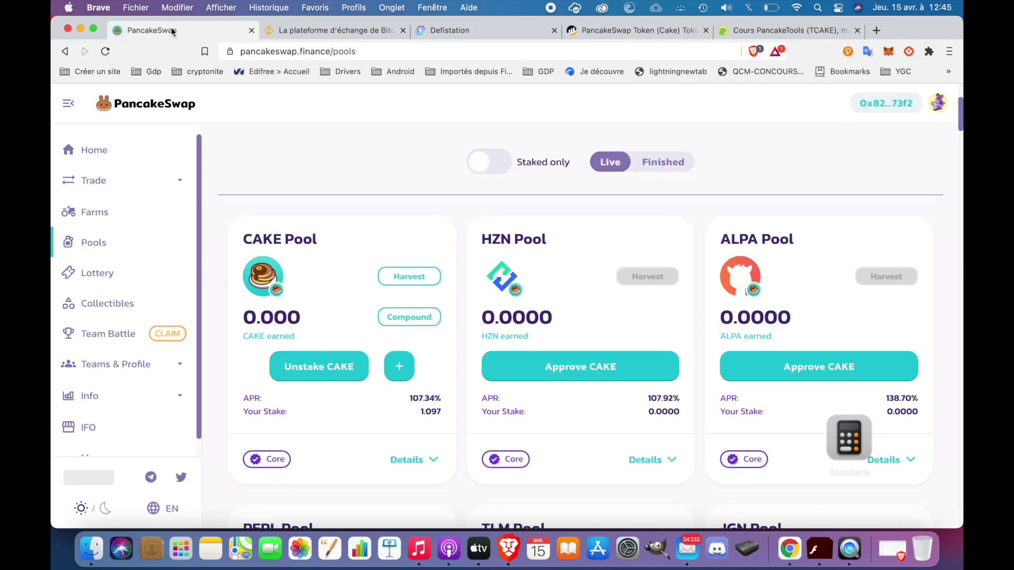
scroll(381, 200, "down", 3)
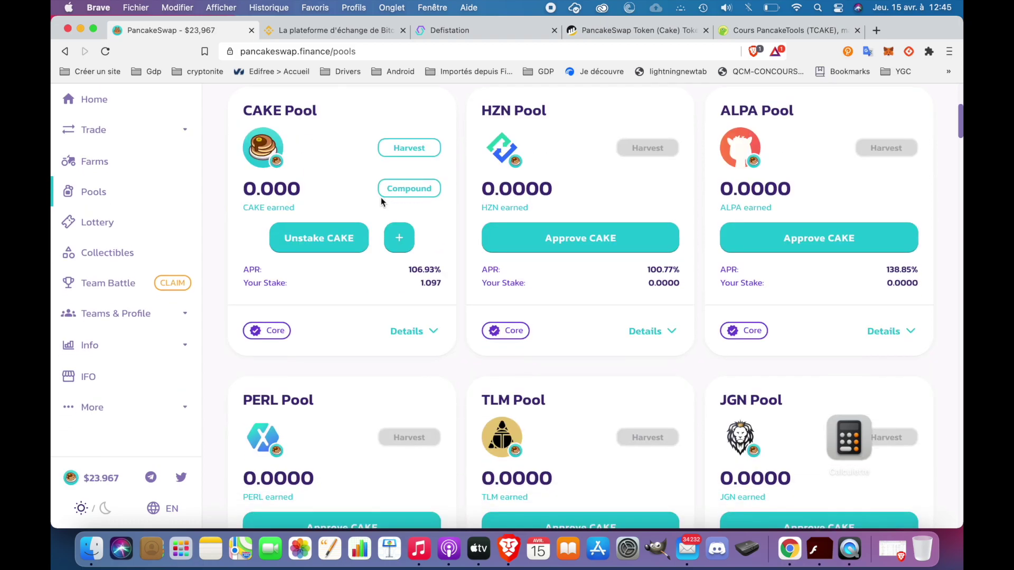
left_click(414, 331)
scroll(416, 331, "down", 1)
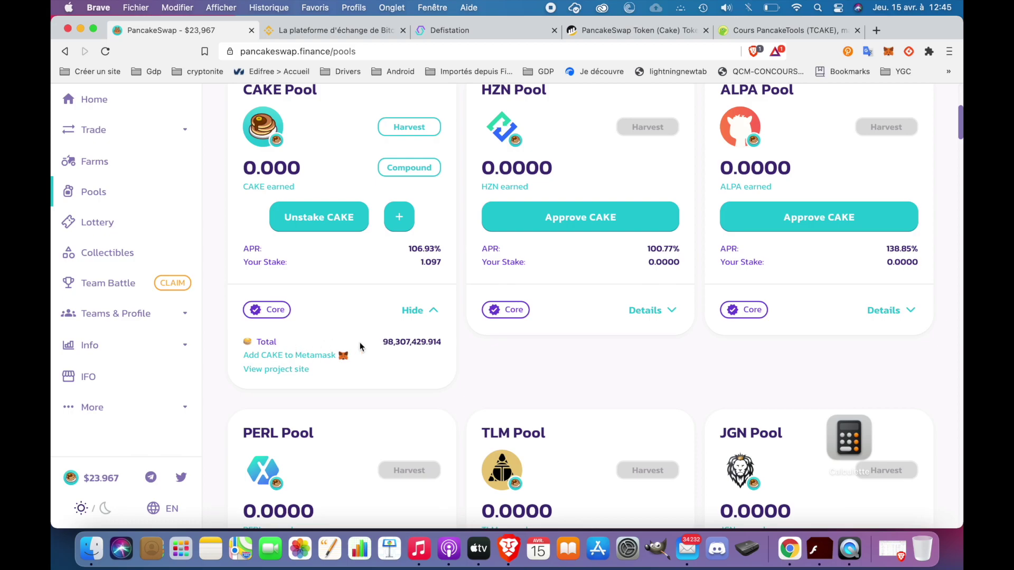
Step: Examine the total amount of CAKE staked in the CAKE Pool, highlighting the figure
left_click_drag(402, 341, 383, 341)
left_click(386, 340)
left_click(393, 342)
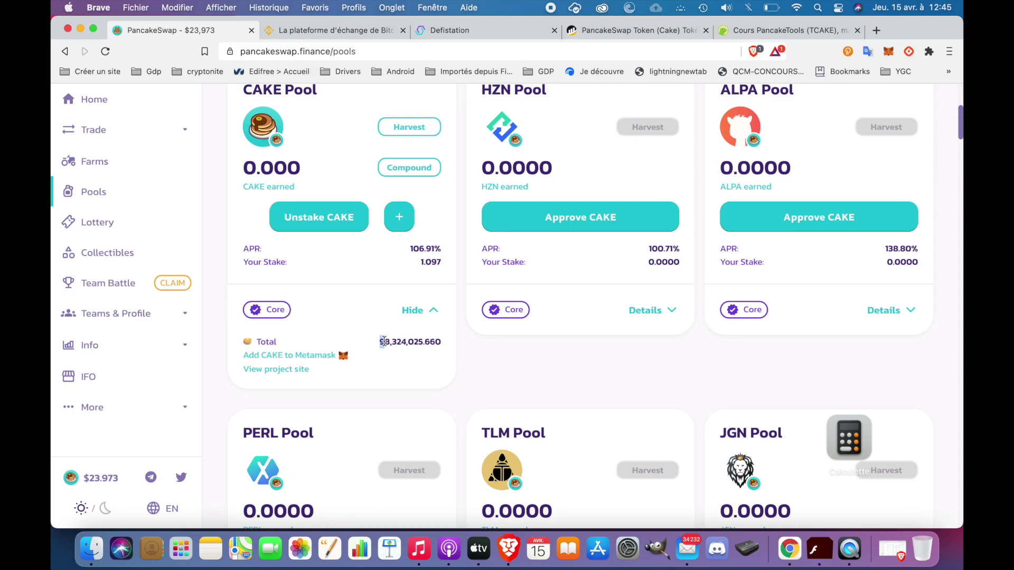
scroll(379, 340, "up", 2)
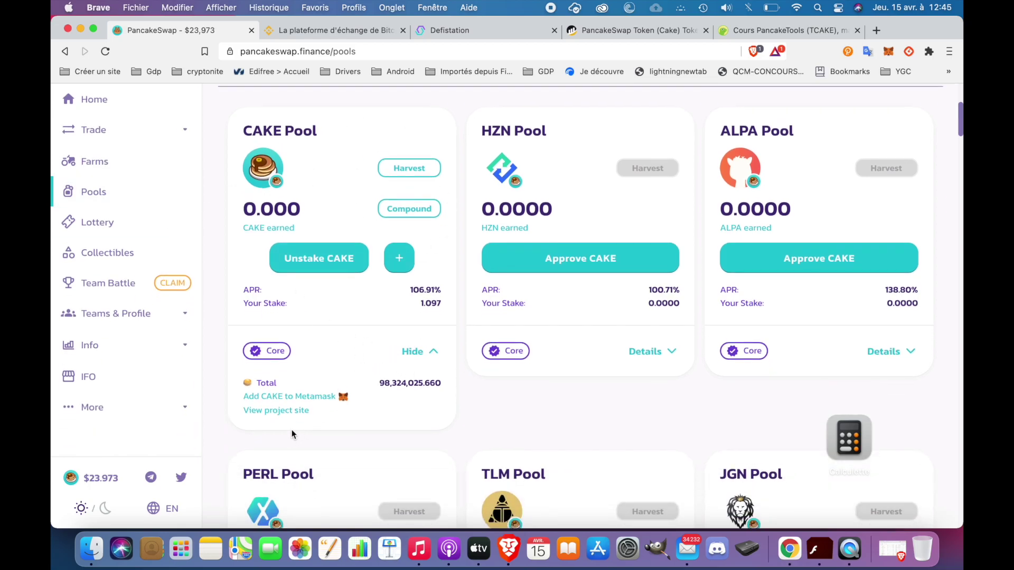
left_click_drag(384, 384, 442, 385)
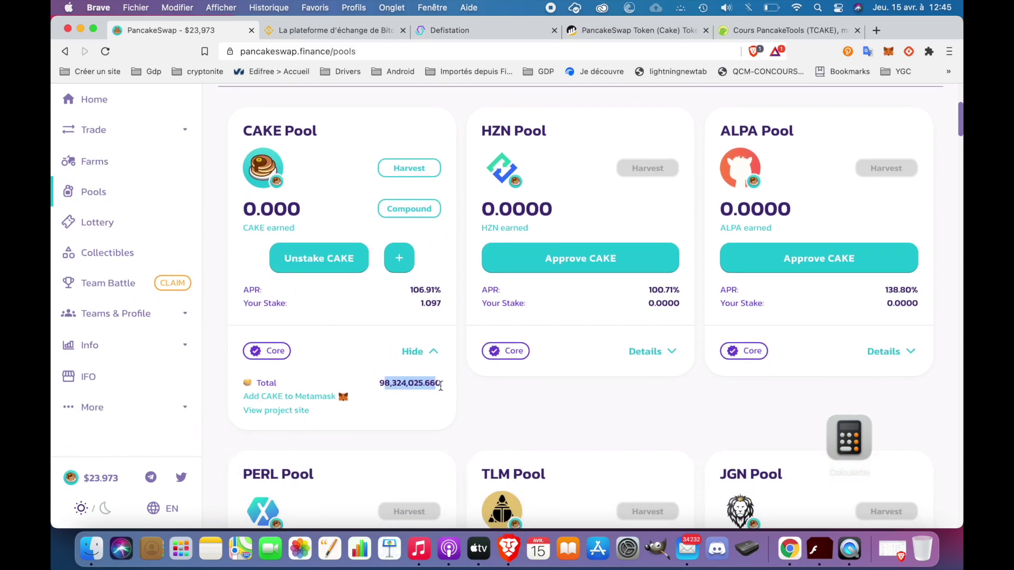
left_click(401, 385)
double_click(386, 385)
left_click_drag(404, 412, 452, 394)
left_click(403, 387)
left_click(447, 389)
double_click(407, 384)
left_click_drag(379, 385, 441, 383)
left_click(381, 382)
left_click(390, 382)
left_click_drag(379, 383, 399, 383)
double_click(395, 383)
Step: Expand the details of the HZN Pool and highlight its total staked amount for comparison
left_click(651, 353)
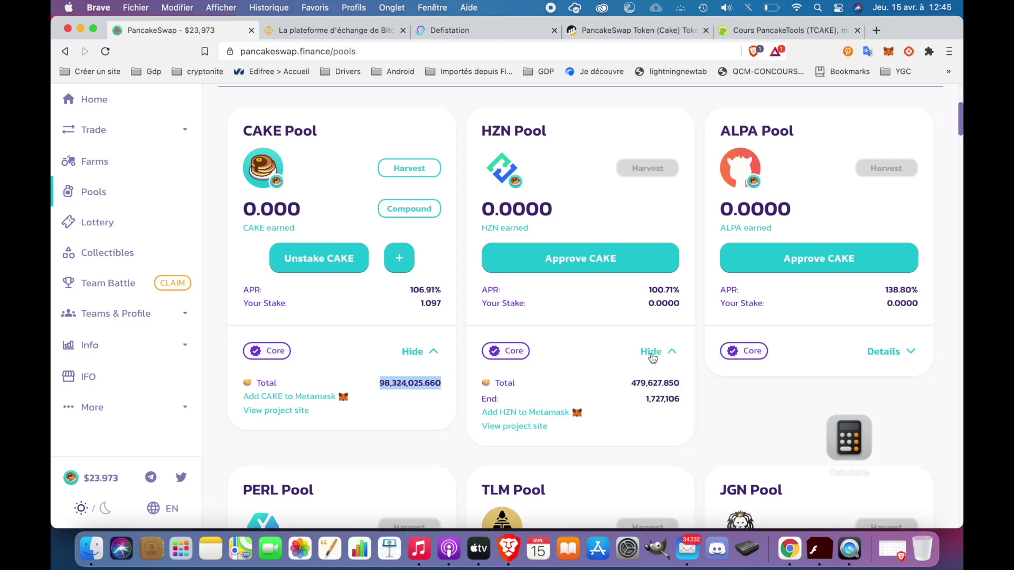
left_click_drag(631, 385, 656, 388)
left_click(646, 388)
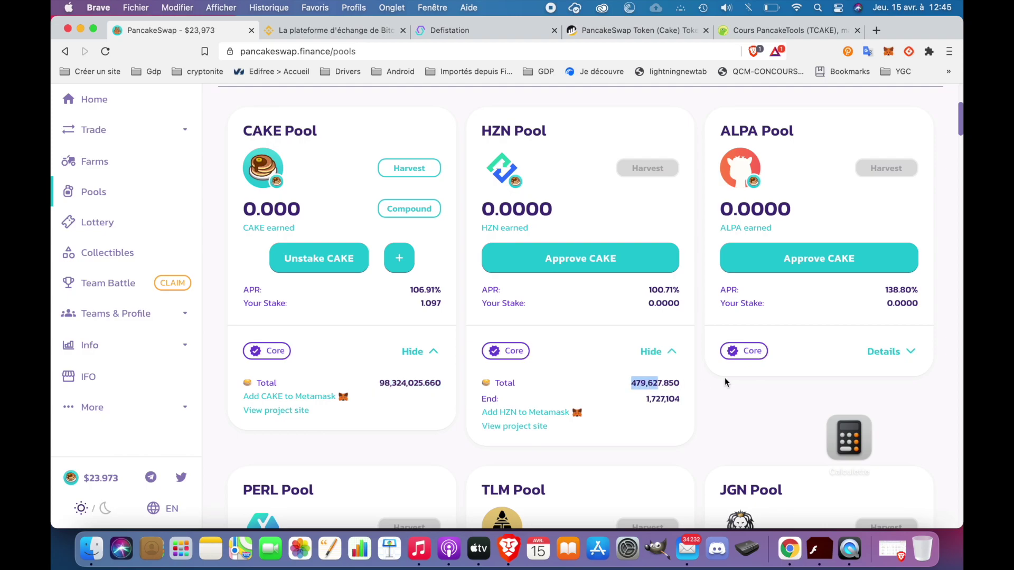
Step: Find the EPS Pool further down the pools page and expand its details
scroll(882, 352, "down", 10)
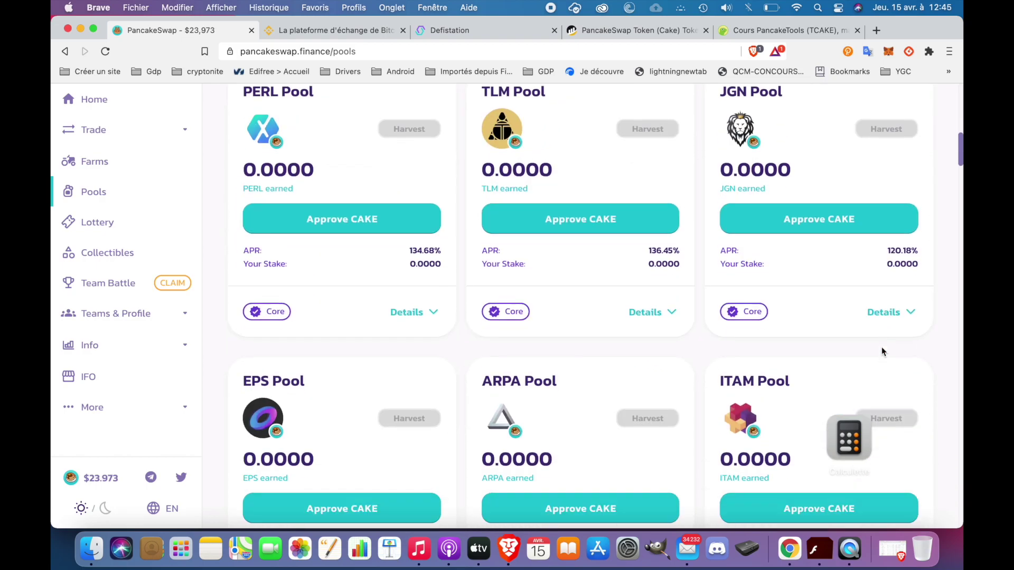
scroll(879, 343, "down", 4)
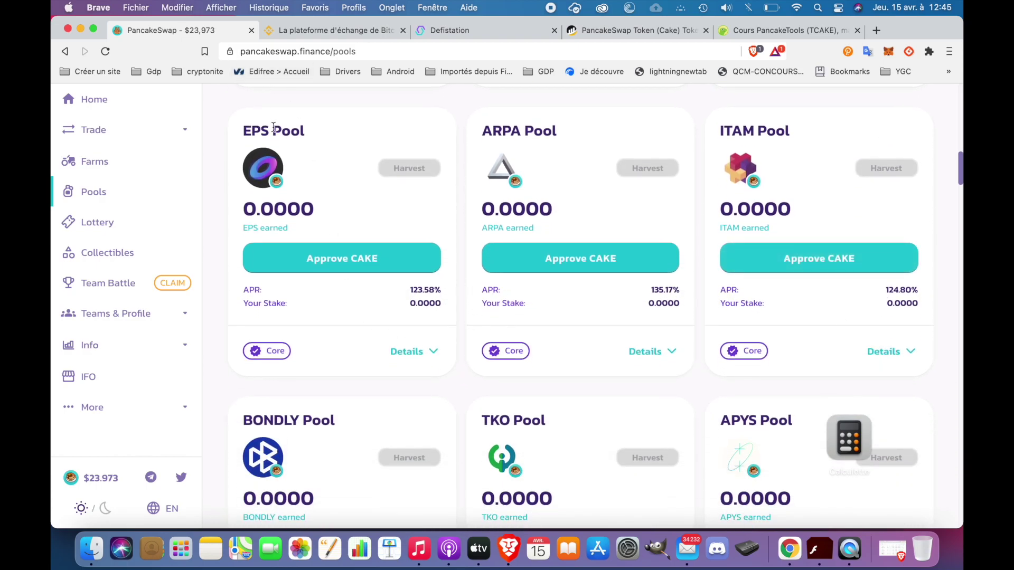
left_click(418, 352)
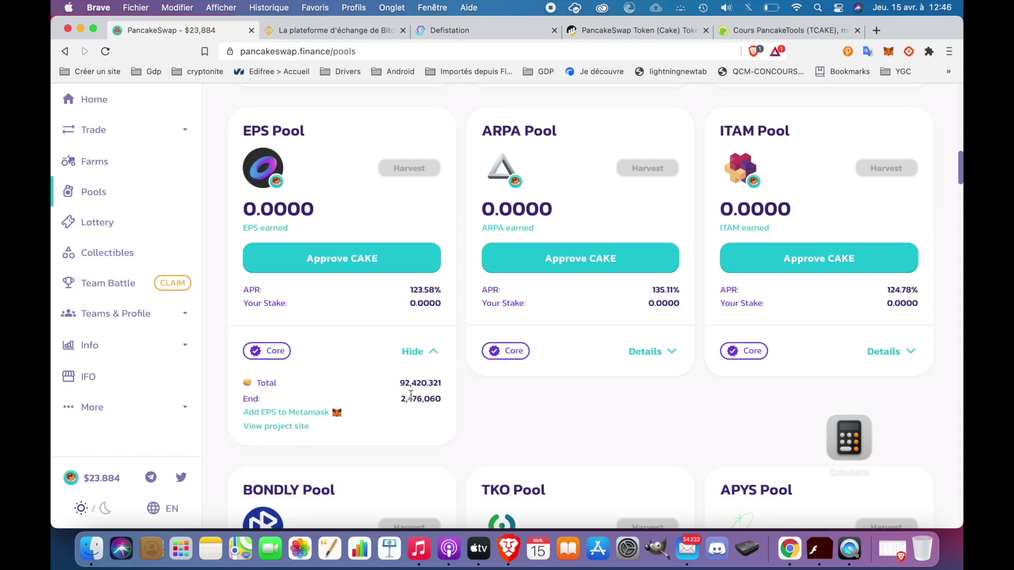
Step: Highlight the total amount staked in the EPS Pool and browse the pools further down the page
left_click_drag(398, 384, 437, 384)
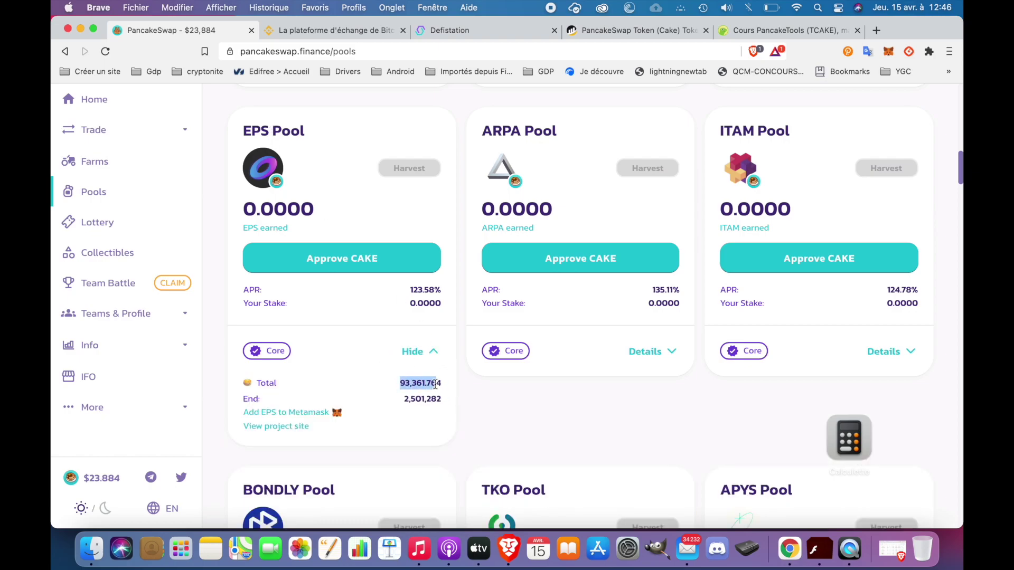
scroll(436, 388, "down", 5)
scroll(437, 388, "down", 12)
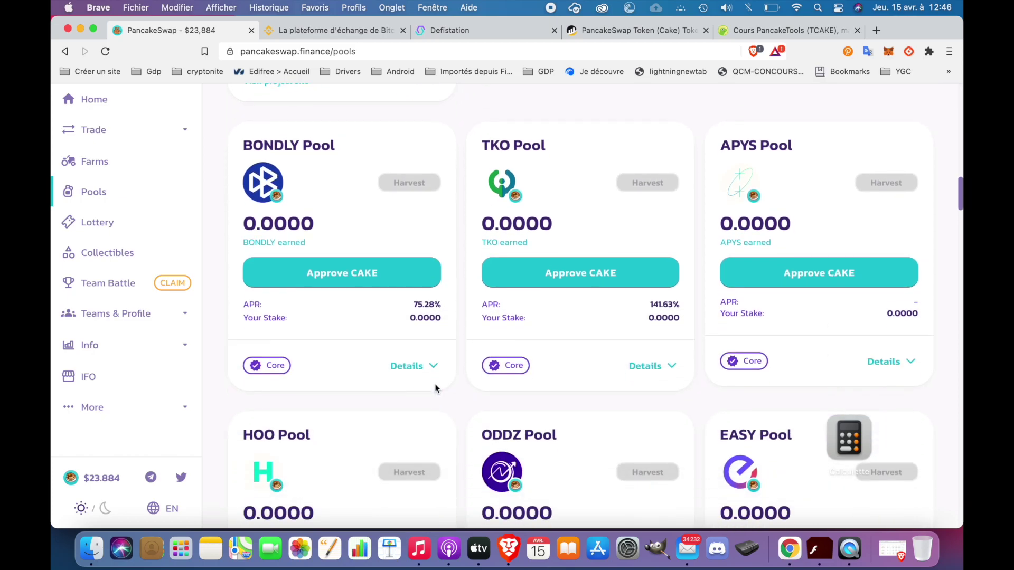
scroll(436, 389, "down", 12)
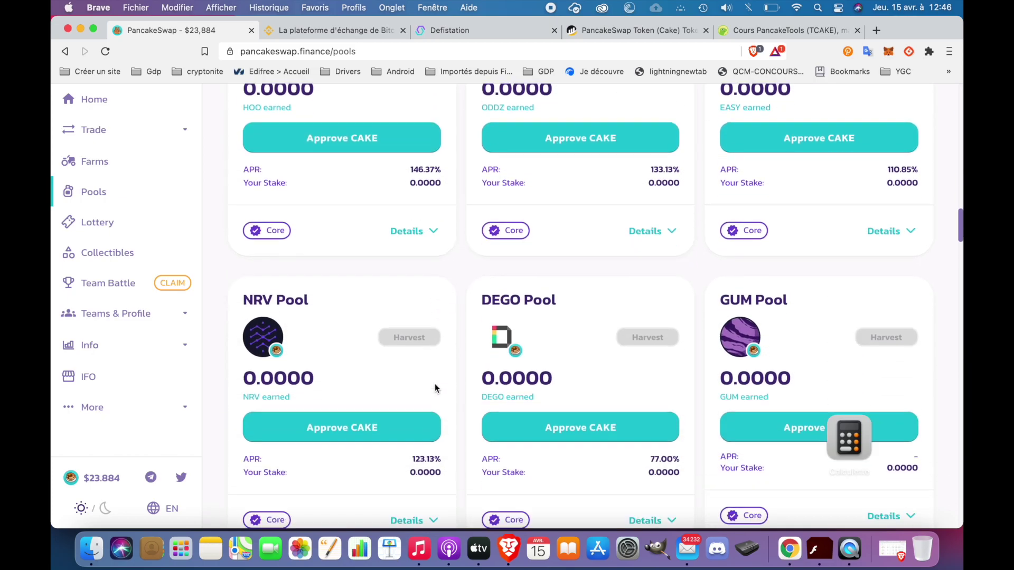
scroll(435, 389, "down", 5)
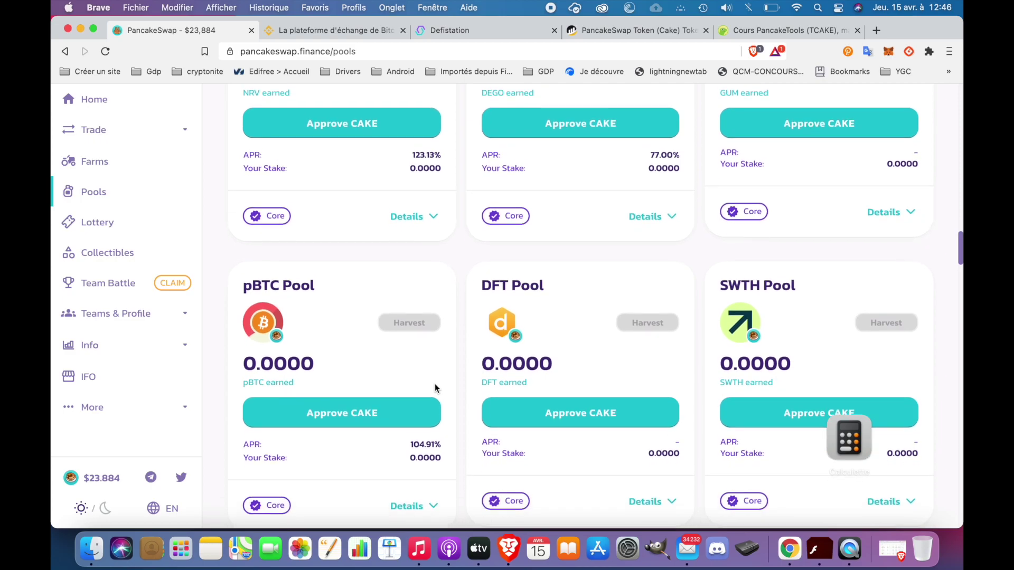
scroll(435, 388, "down", 3)
scroll(436, 388, "down", 8)
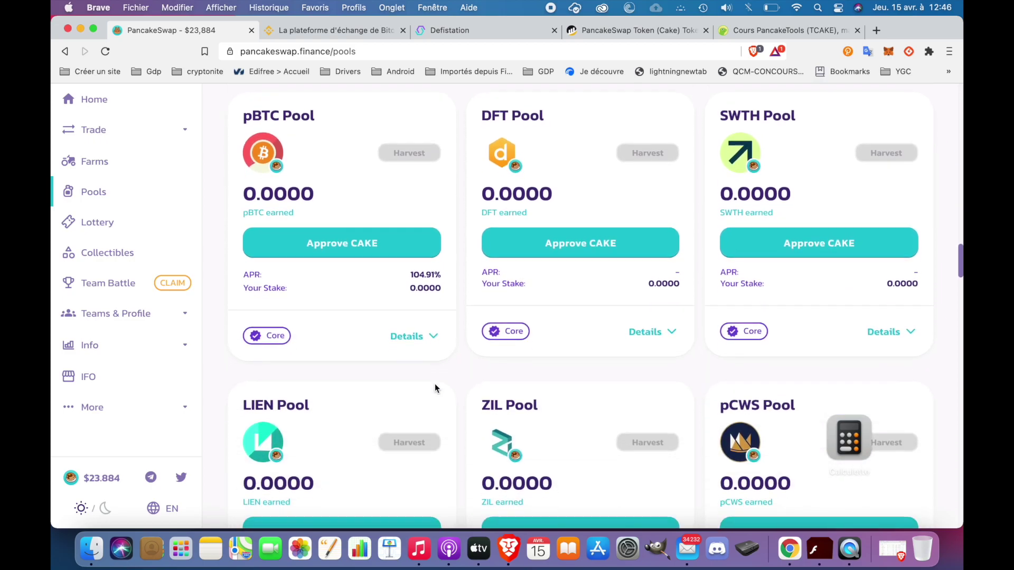
scroll(572, 294, "down", 4)
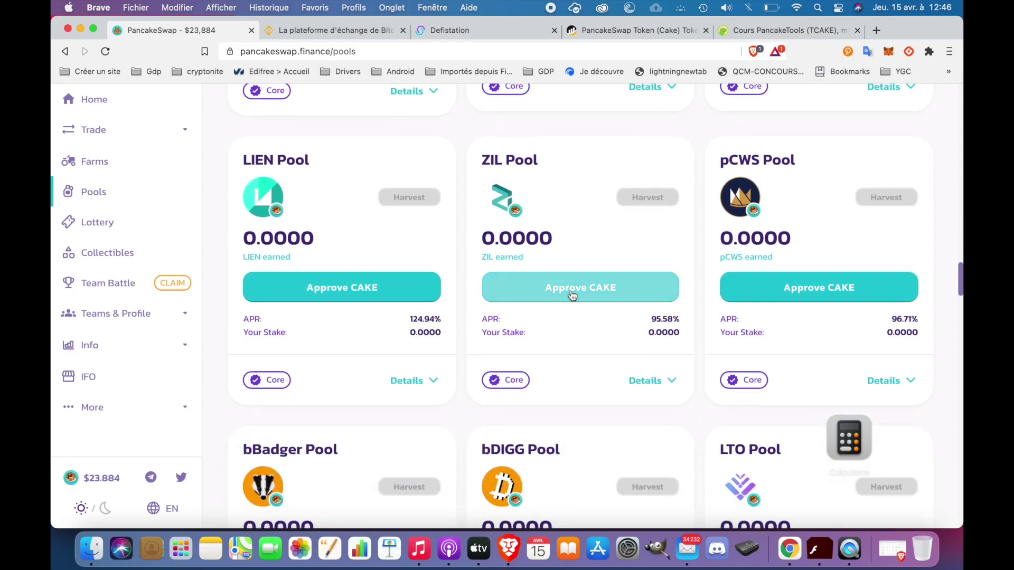
Step: Expand the details of the ZIL Pool and highlight its ZIL earned amount
left_click_drag(483, 156, 502, 157)
left_click(484, 163)
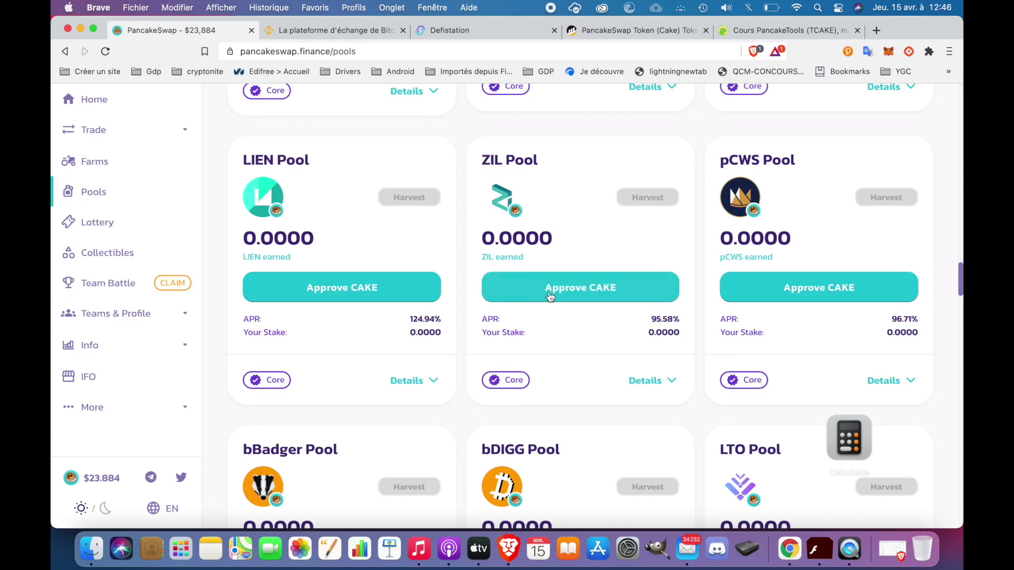
left_click(669, 383)
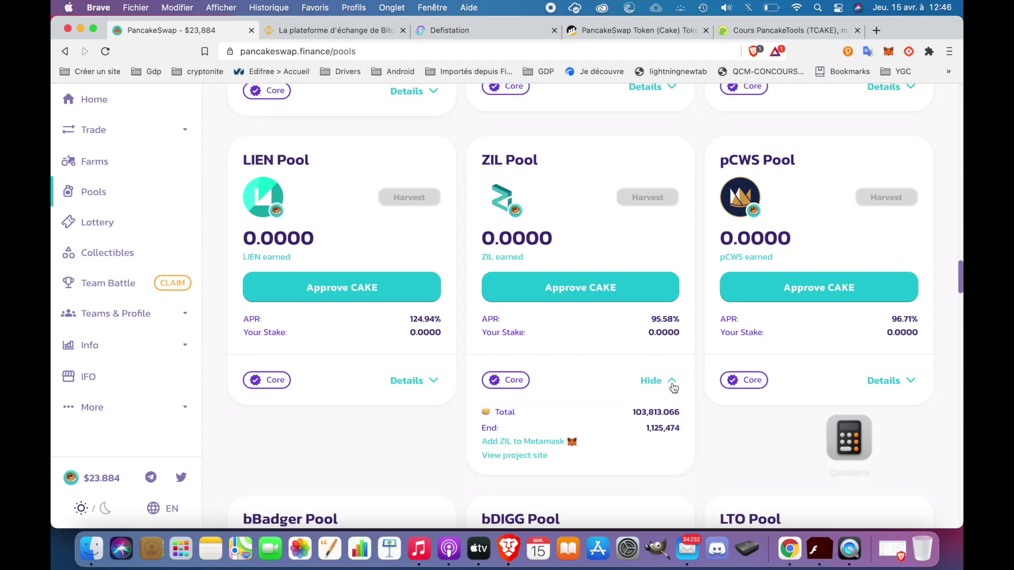
scroll(574, 402, "up", 1)
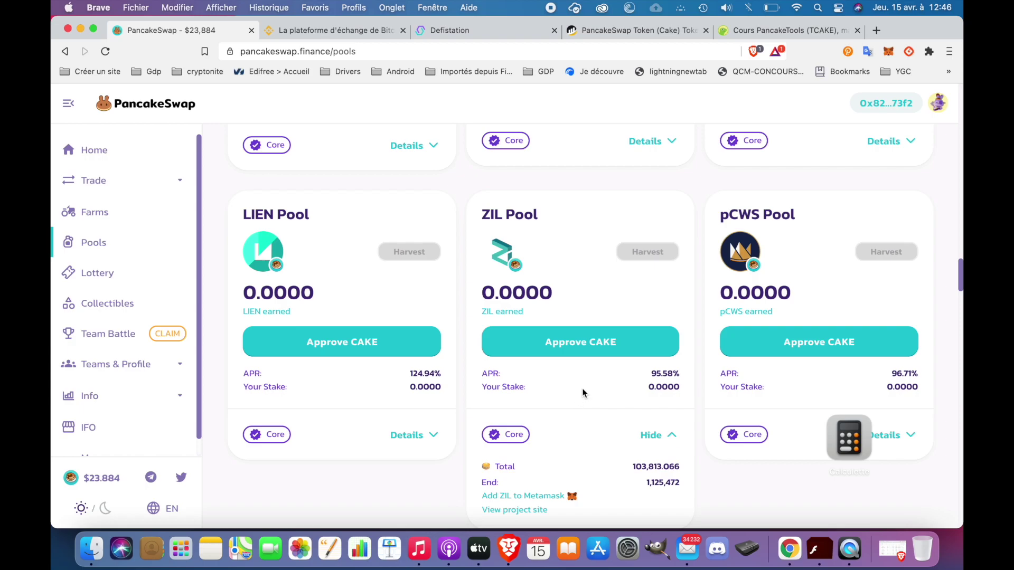
left_click(556, 337)
left_click_drag(538, 295, 486, 289)
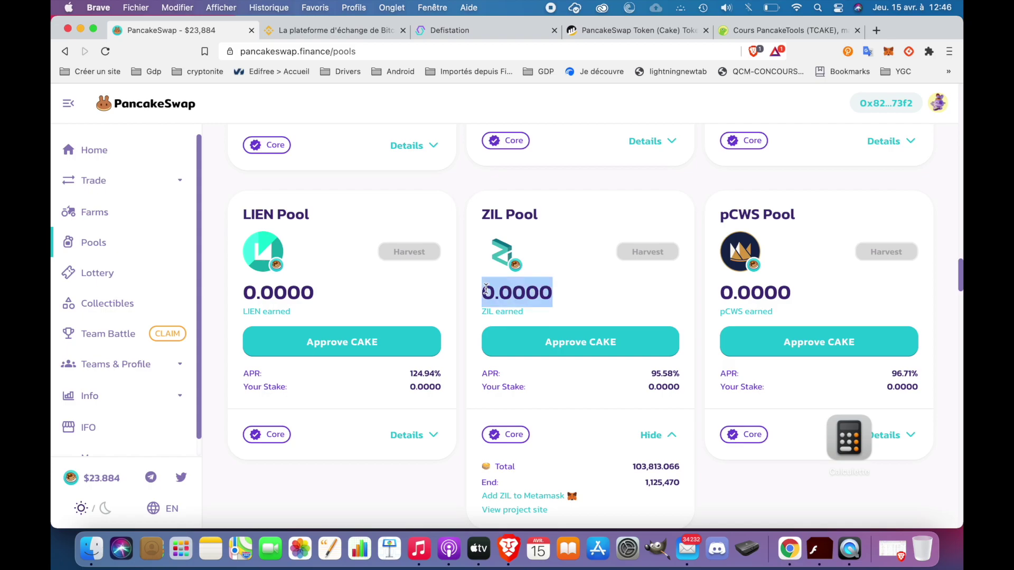
Step: Browse the remaining pools down to the BIFI Pool and return to the CAKE Pool
scroll(539, 290, "down", 10)
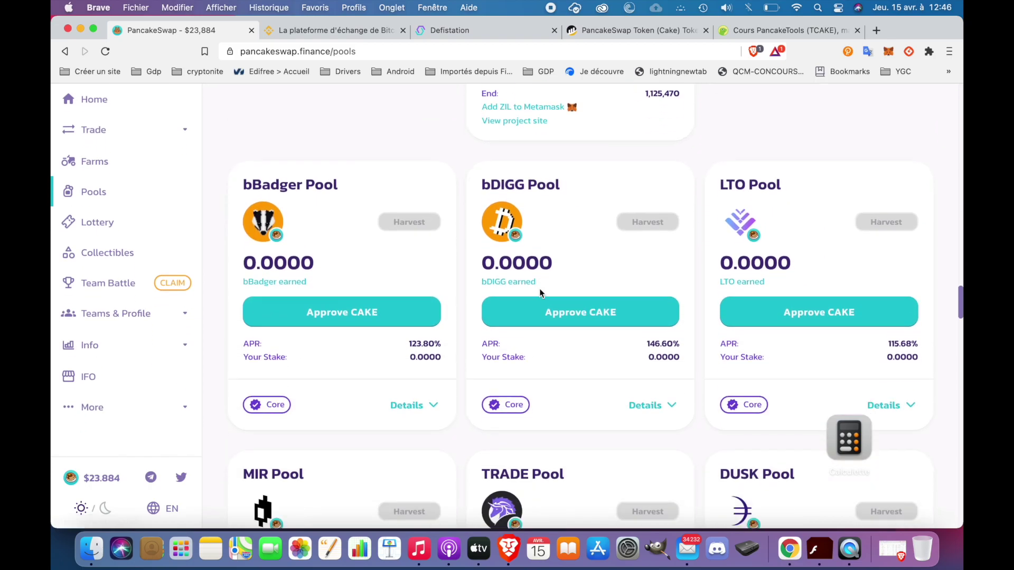
scroll(540, 288, "down", 7)
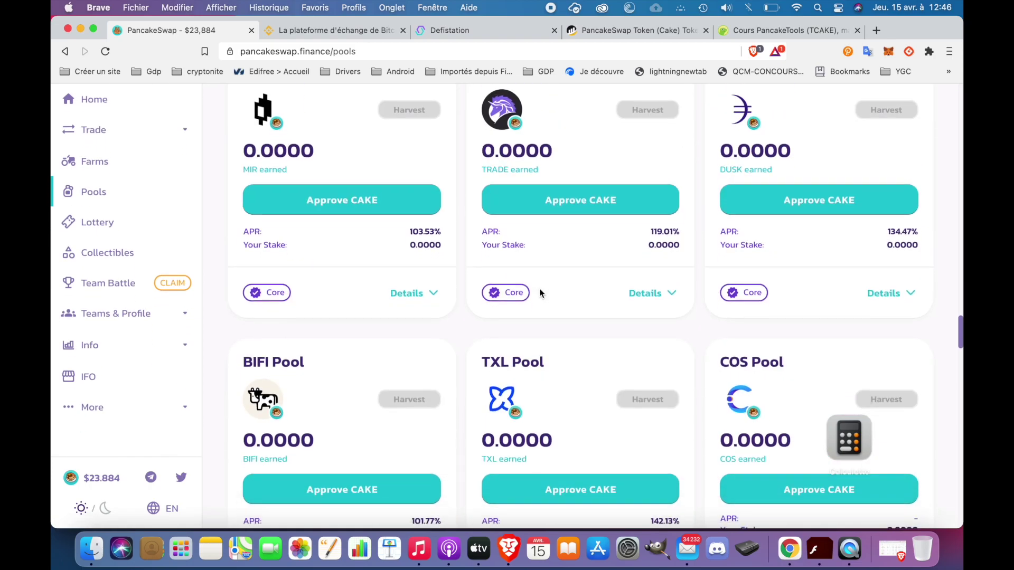
scroll(539, 288, "down", 2)
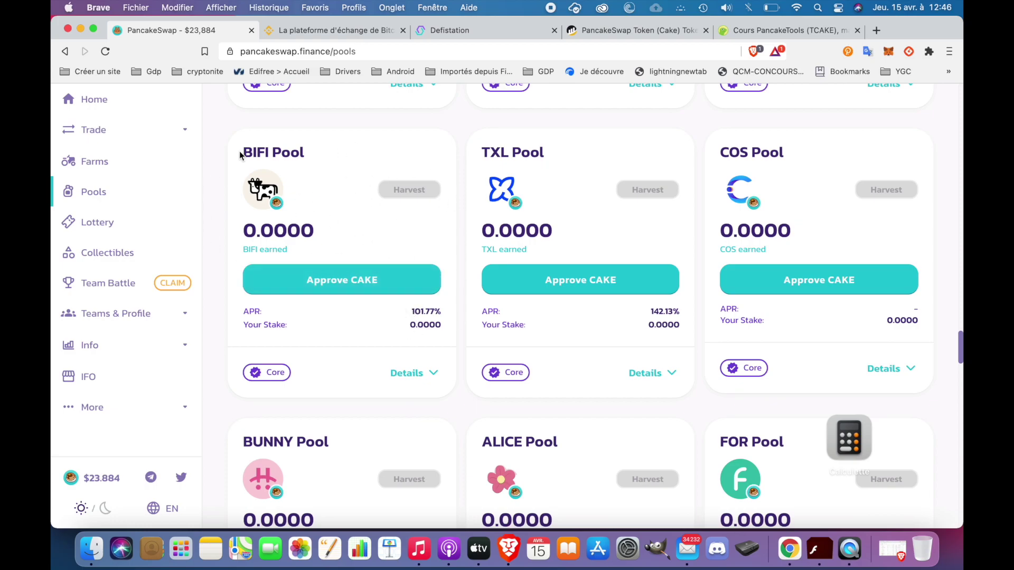
scroll(294, 152, "up", 15)
scroll(295, 151, "up", 15)
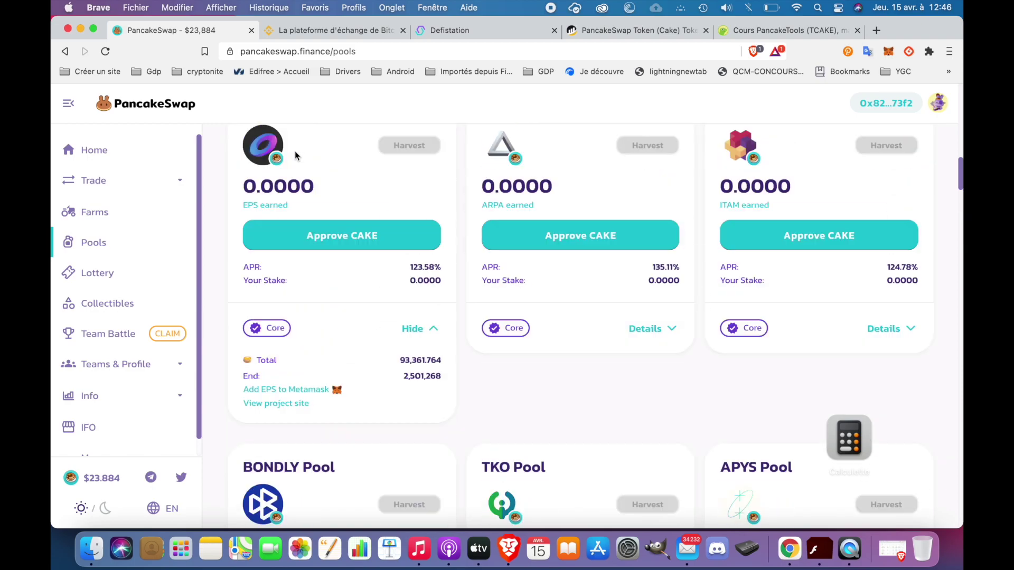
scroll(271, 257, "down", 5)
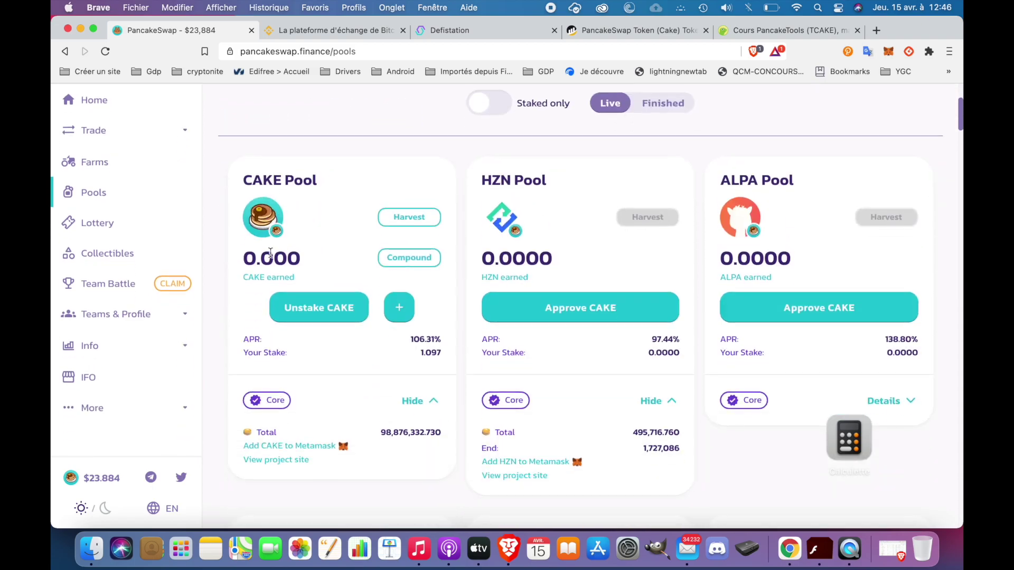
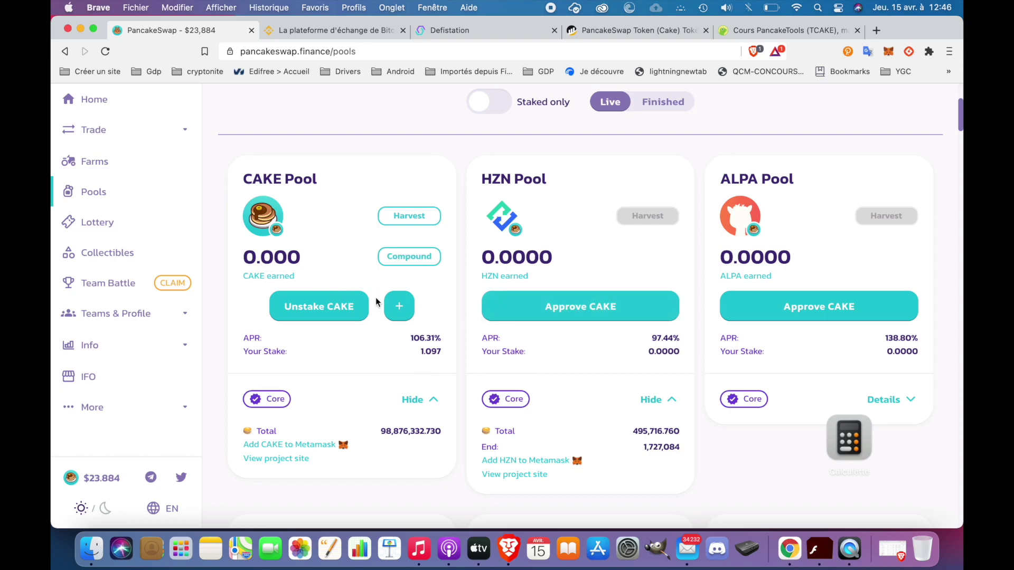
scroll(496, 293, "down", 7)
scroll(502, 291, "up", 10)
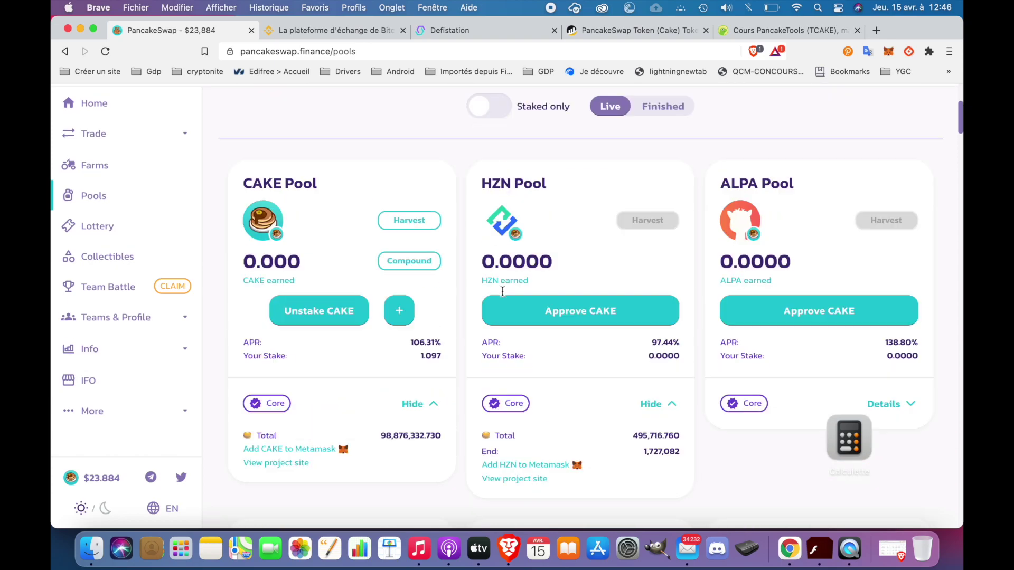
scroll(356, 364, "down", 4)
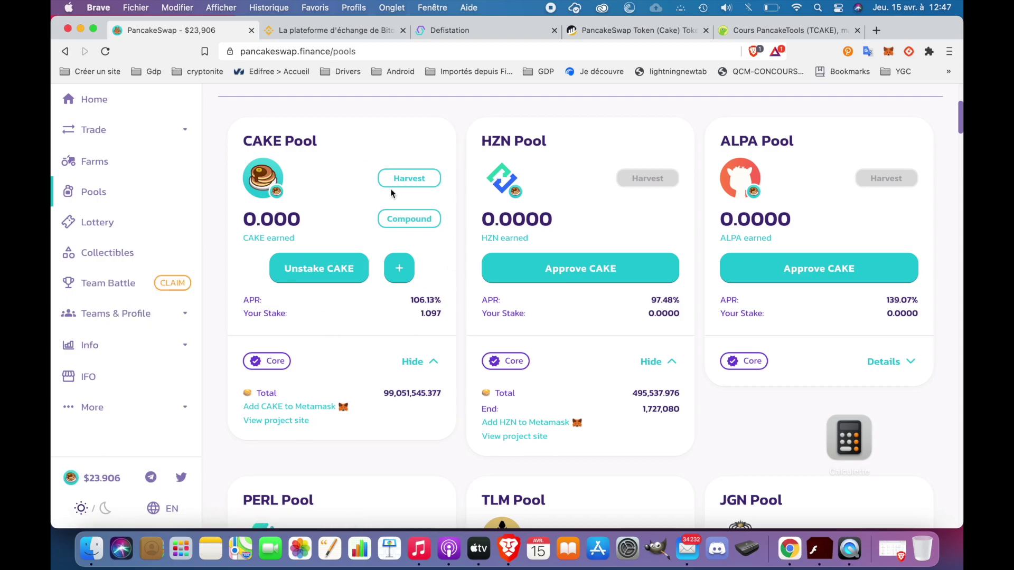
Step: Highlight the CAKE Pool's APR and review the Syrup Pool introduction above it
double_click(427, 299)
left_click_drag(428, 298, 441, 301)
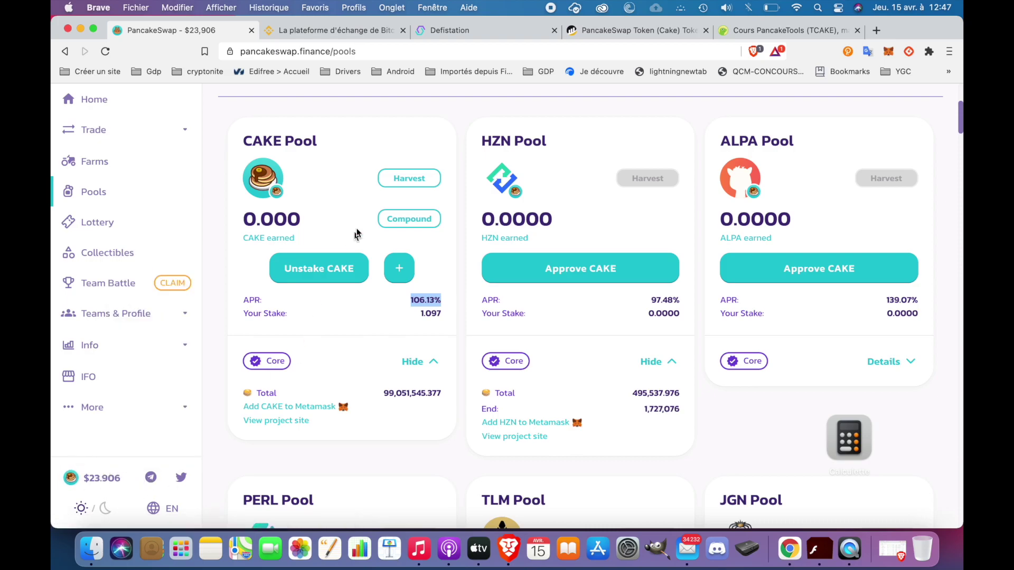
scroll(288, 163, "up", 5)
scroll(288, 158, "down", 2)
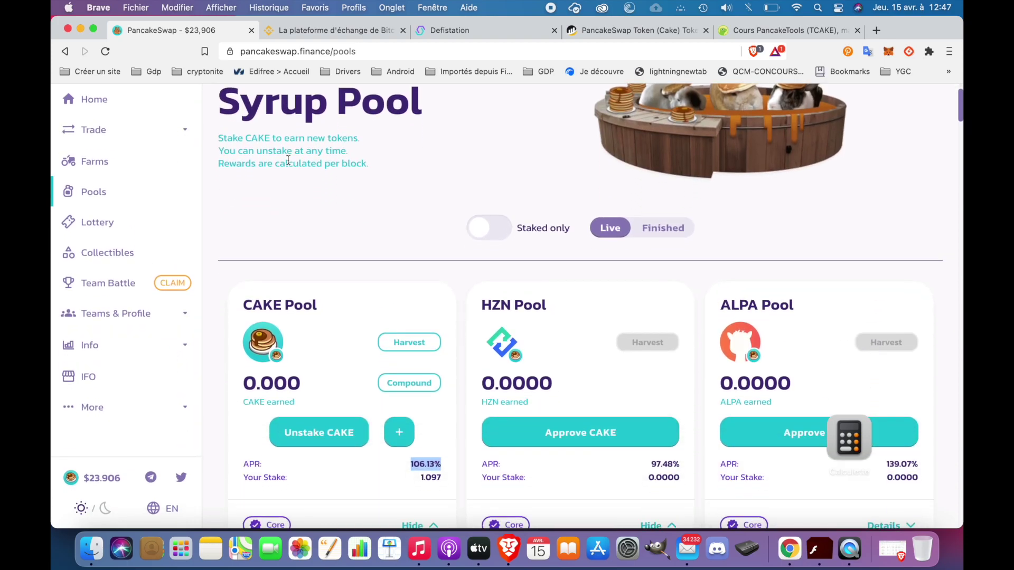
scroll(288, 159, "down", 3)
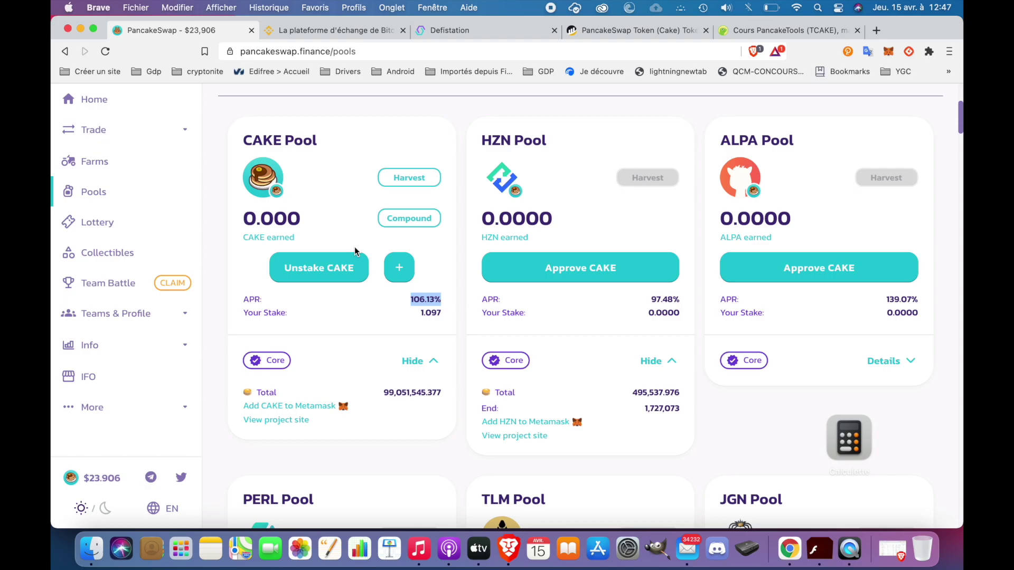
Step: Open the Exchange page for trading tokens
scroll(328, 310, "up", 4)
scroll(329, 309, "down", 10)
scroll(330, 314, "down", 2)
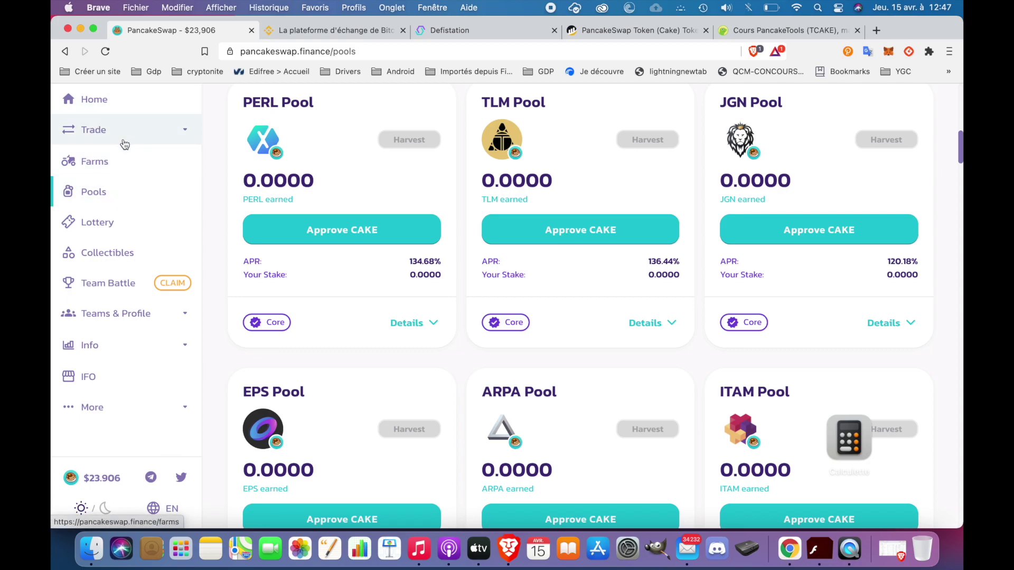
scroll(125, 141, "up", 4)
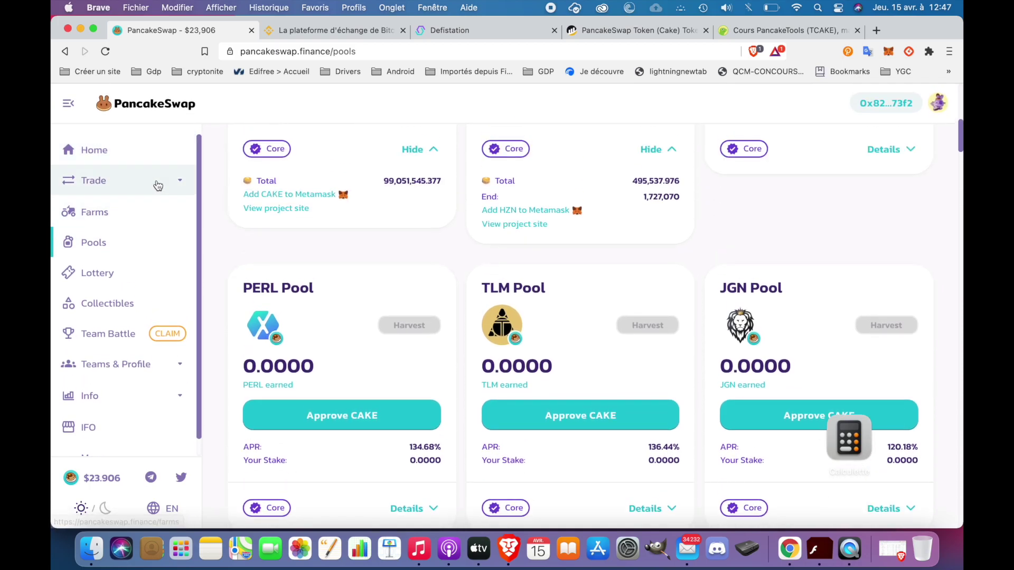
left_click(158, 184)
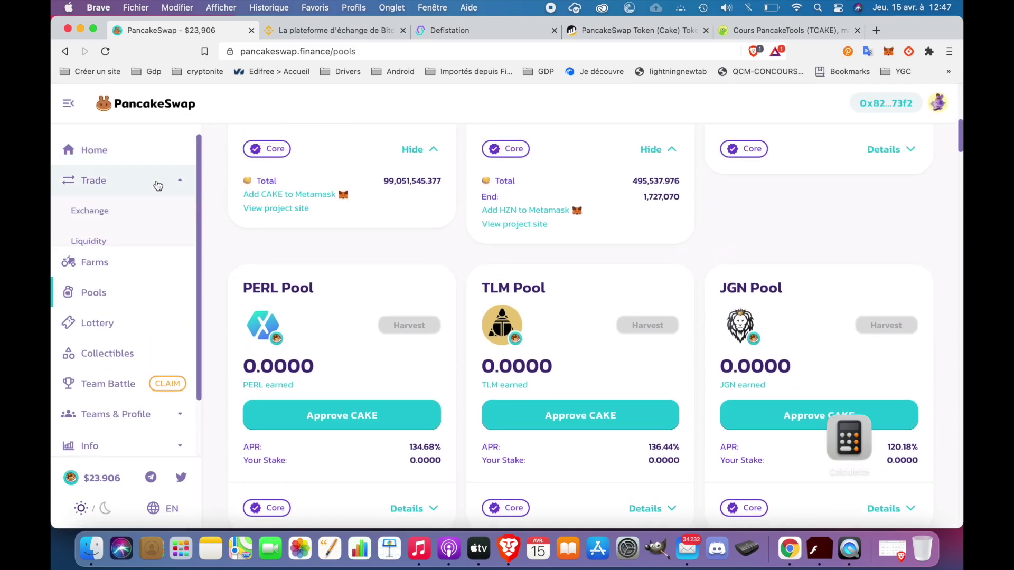
left_click(101, 214)
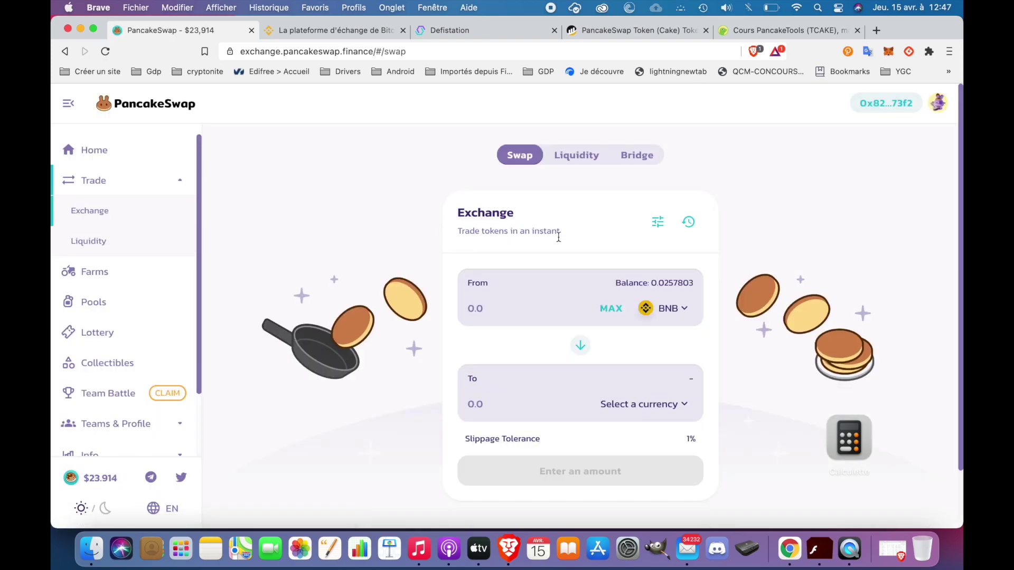
Step: Search the token list for BUSD and choose it as the token to swap from
left_click(684, 310)
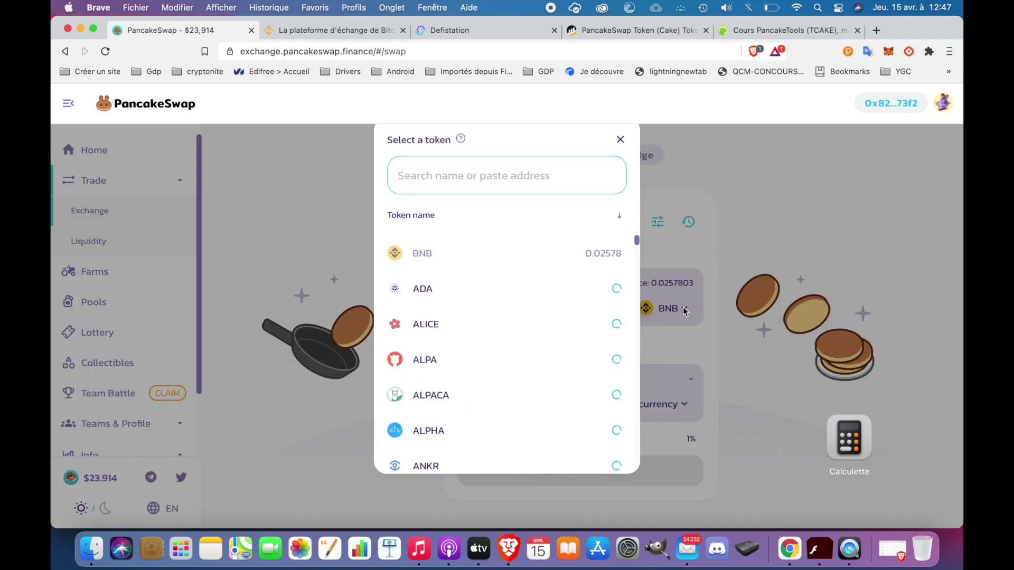
left_click(620, 140)
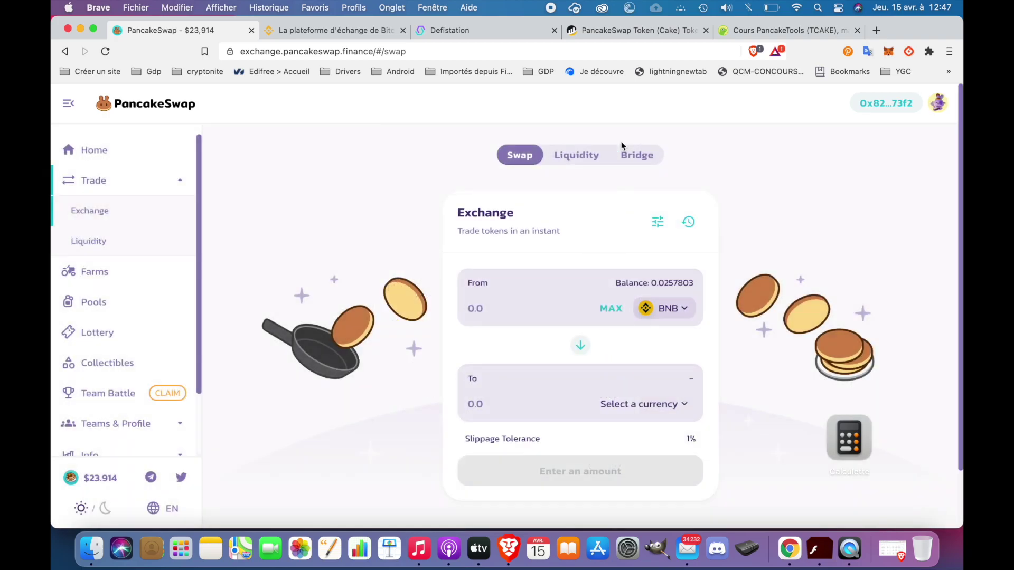
left_click(679, 319)
left_click(499, 175)
type("busd")
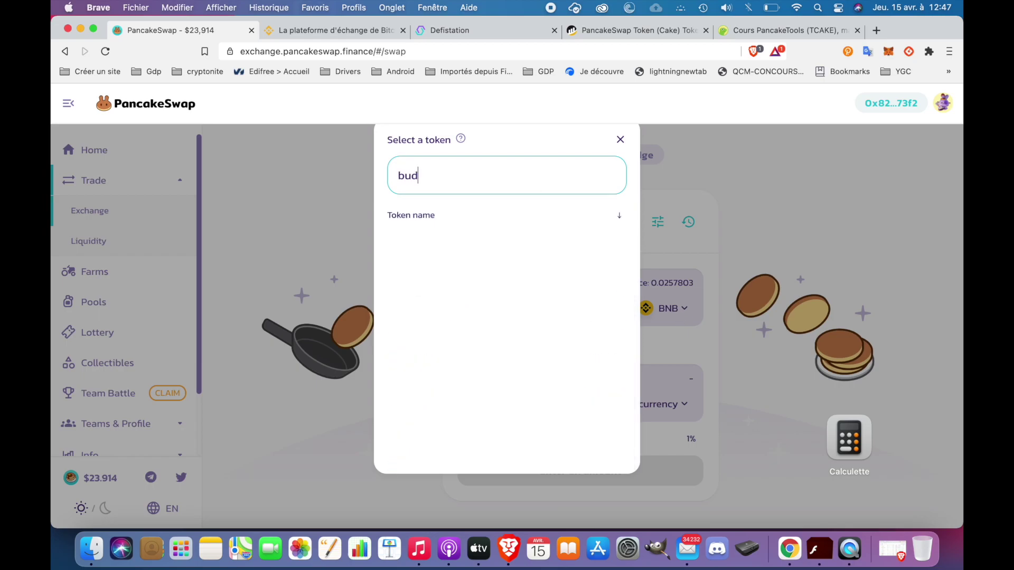
left_click(497, 248)
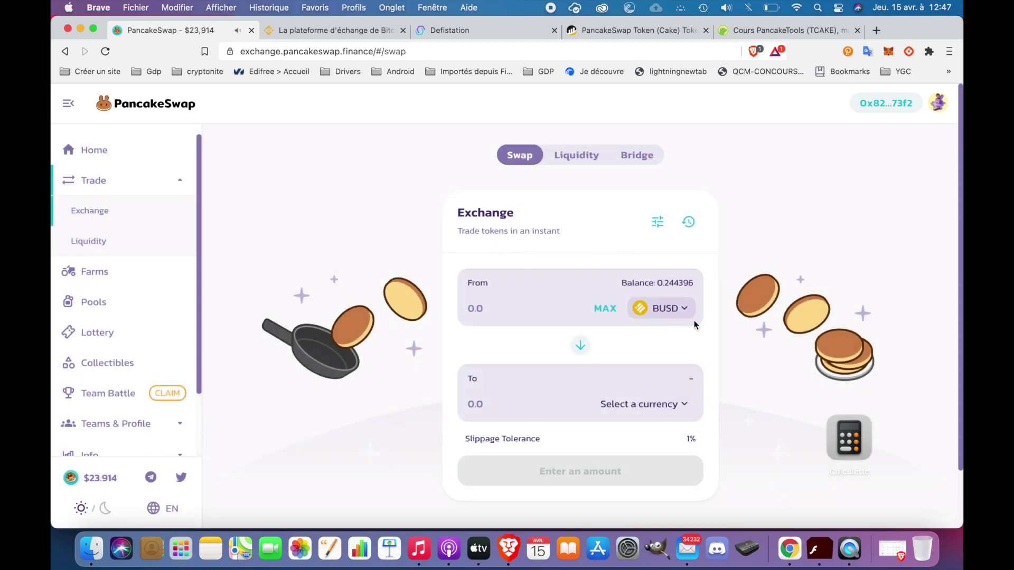
Step: Search the token list for "cake" and choose CAKE as the token to receive
left_click(653, 405)
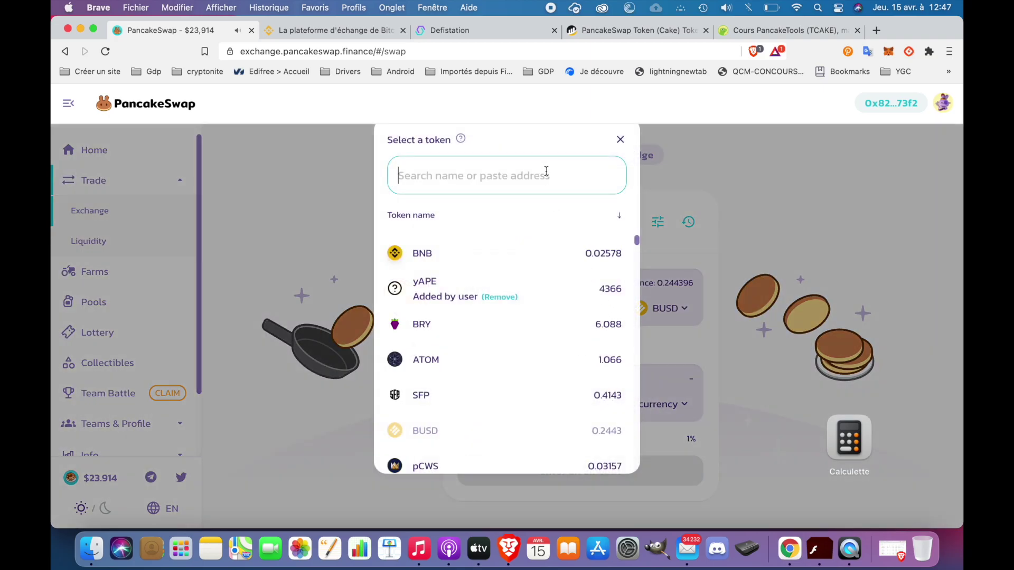
type("cake")
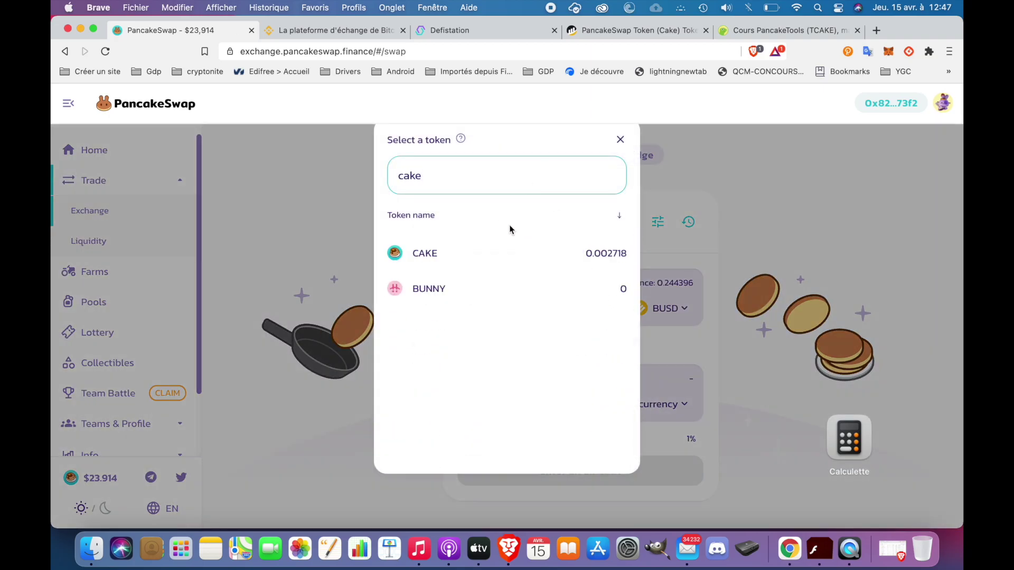
left_click(521, 254)
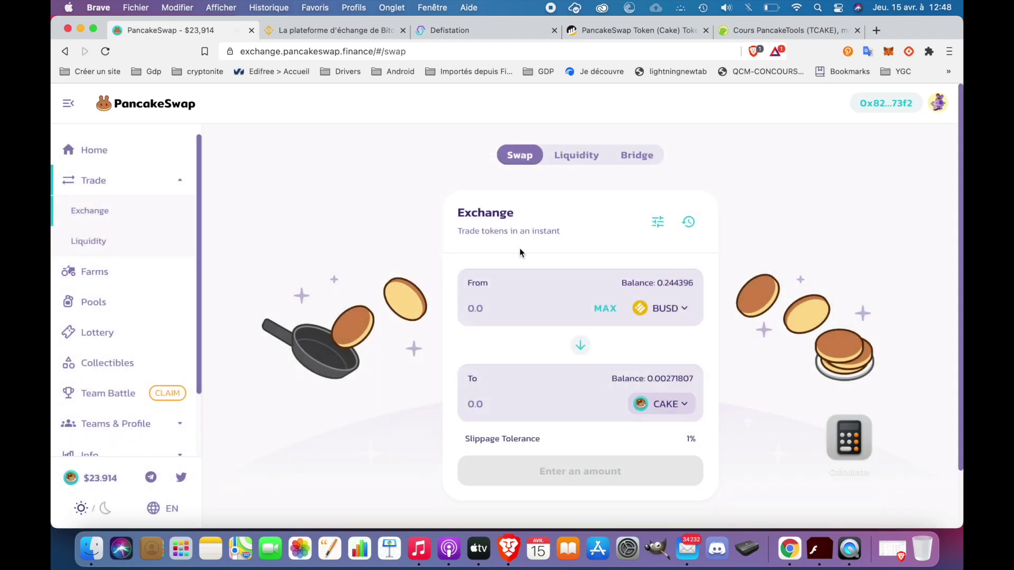
Step: Set the swap amount to the maximum BUSD balance and examine the price, slippage tolerance, fees and route
left_click(612, 308)
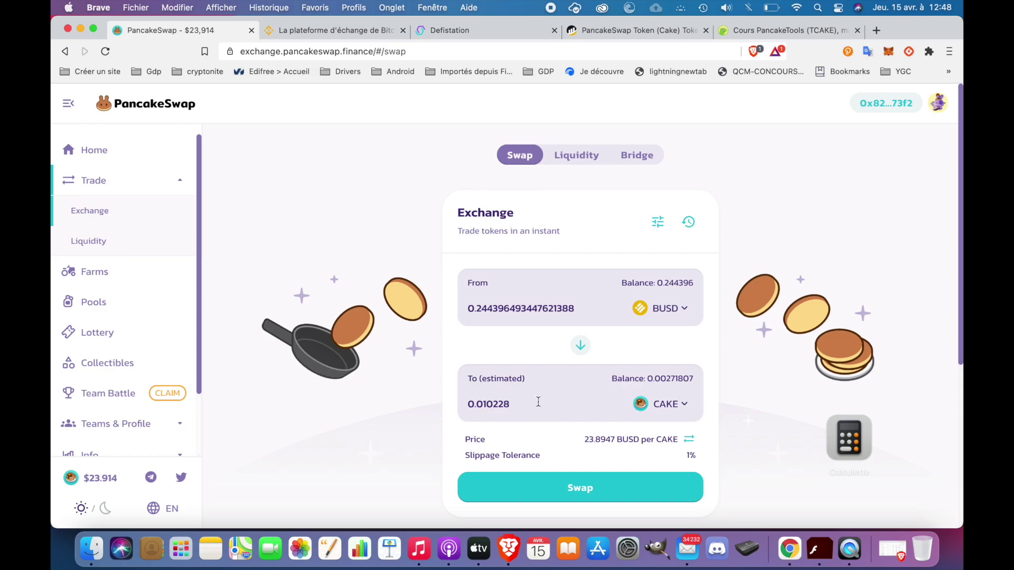
scroll(576, 351, "down", 3)
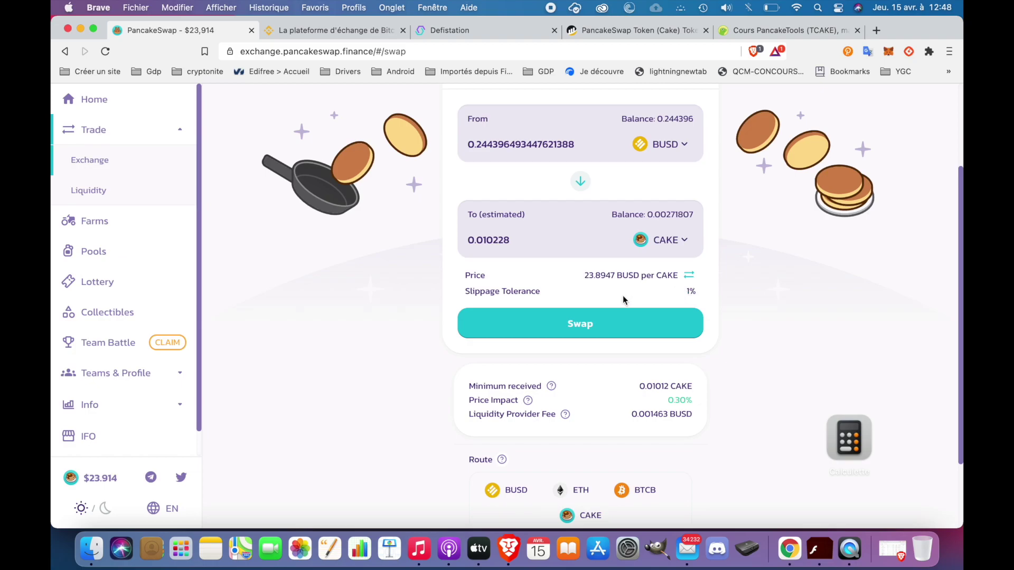
scroll(691, 291, "down", 1)
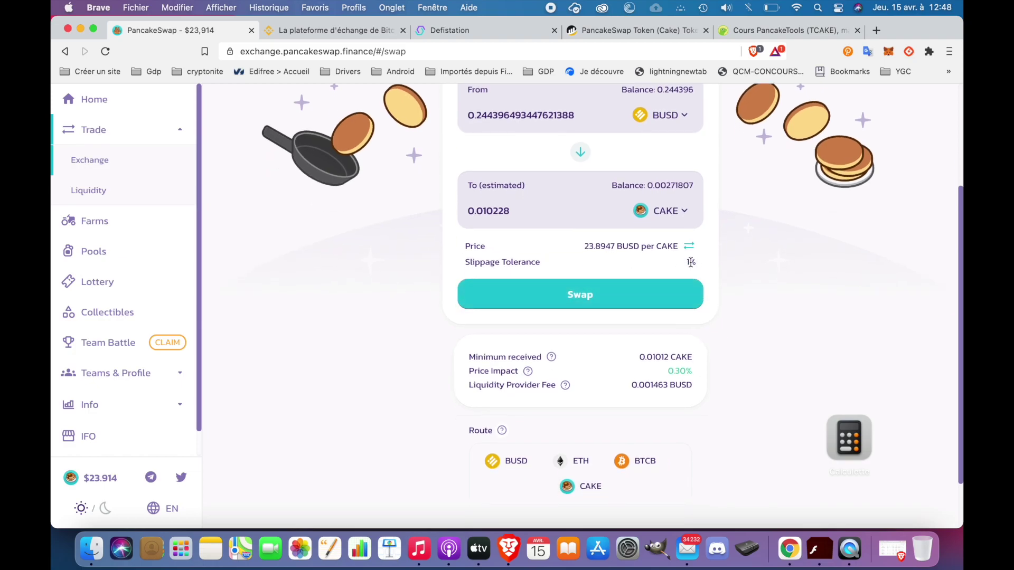
Step: Open the exchange settings, try a 0.5% slippage tolerance, restore it to 1% and close the settings
scroll(693, 261, "down", 2)
scroll(694, 260, "up", 6)
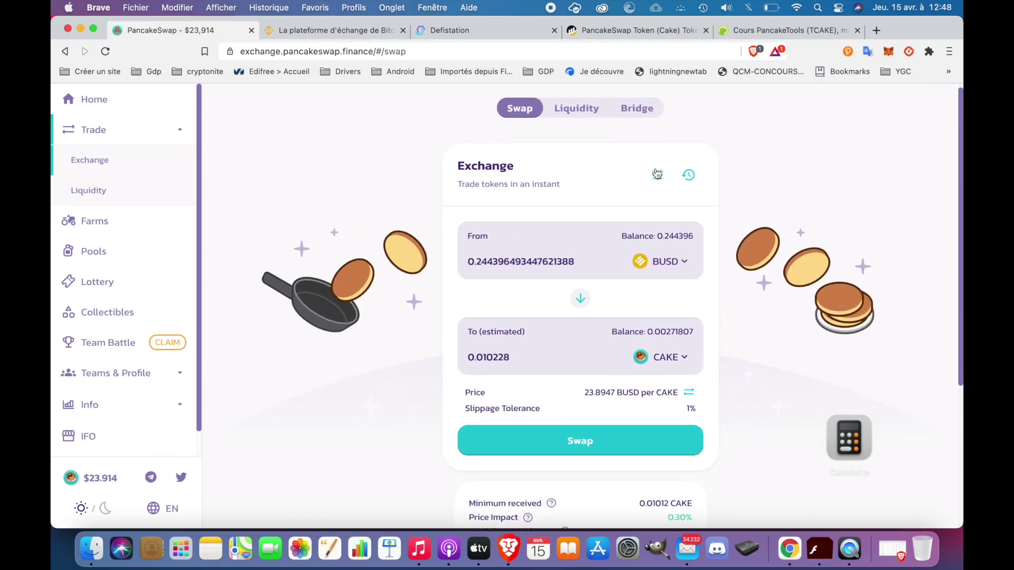
left_click(658, 176)
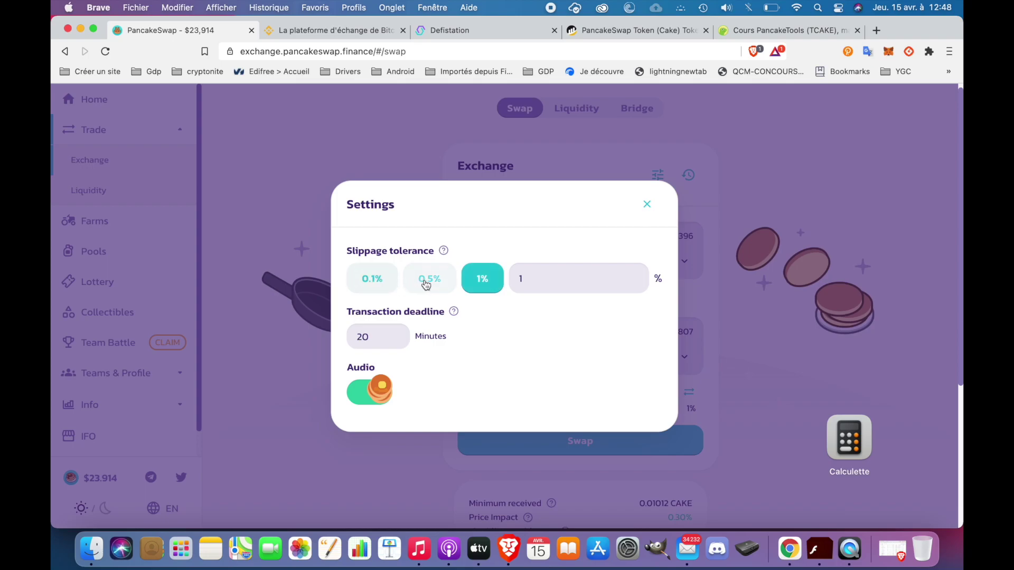
left_click(569, 271)
left_click(424, 285)
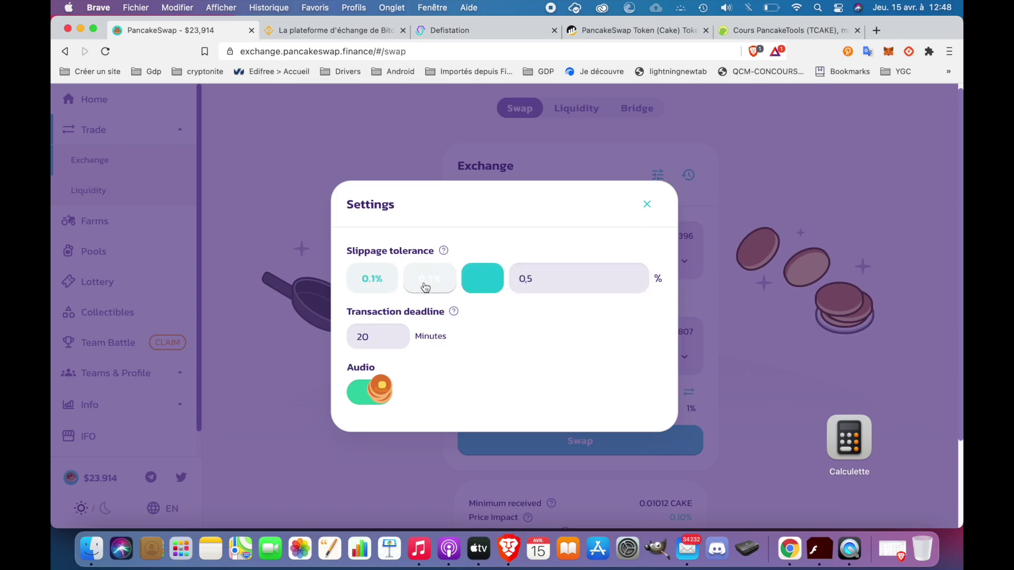
left_click(482, 280)
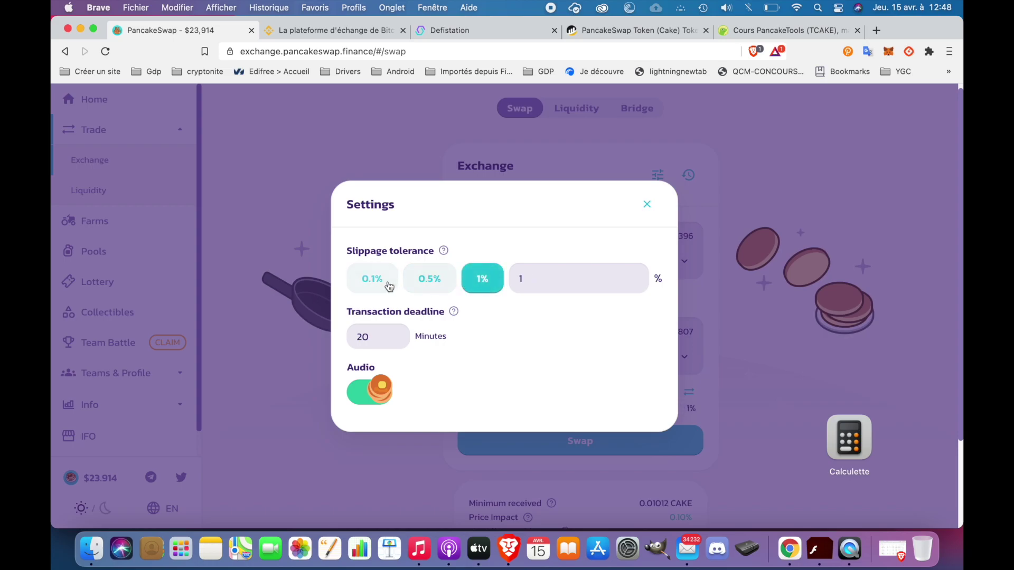
left_click(544, 286)
double_click(548, 283)
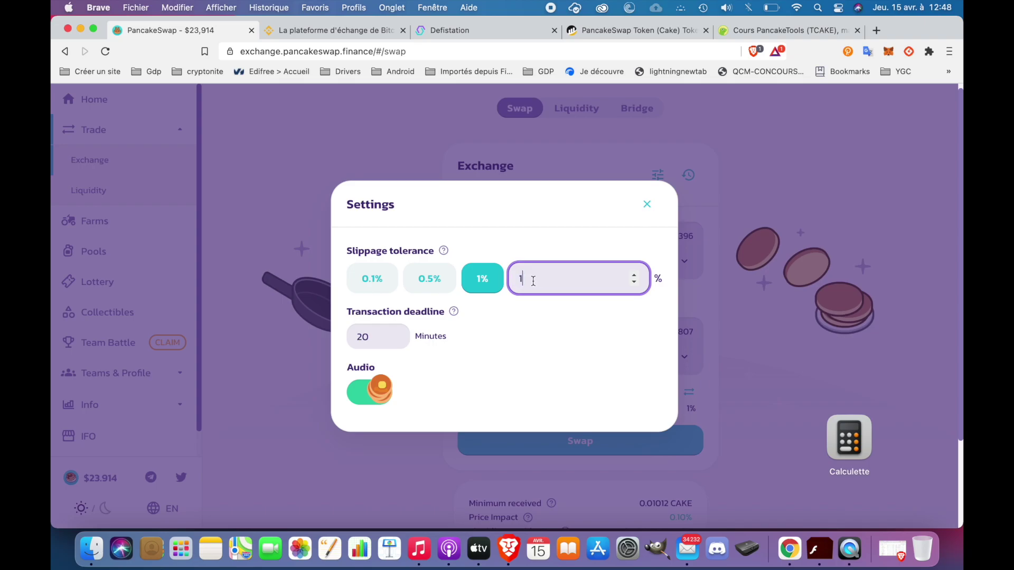
left_click(647, 205)
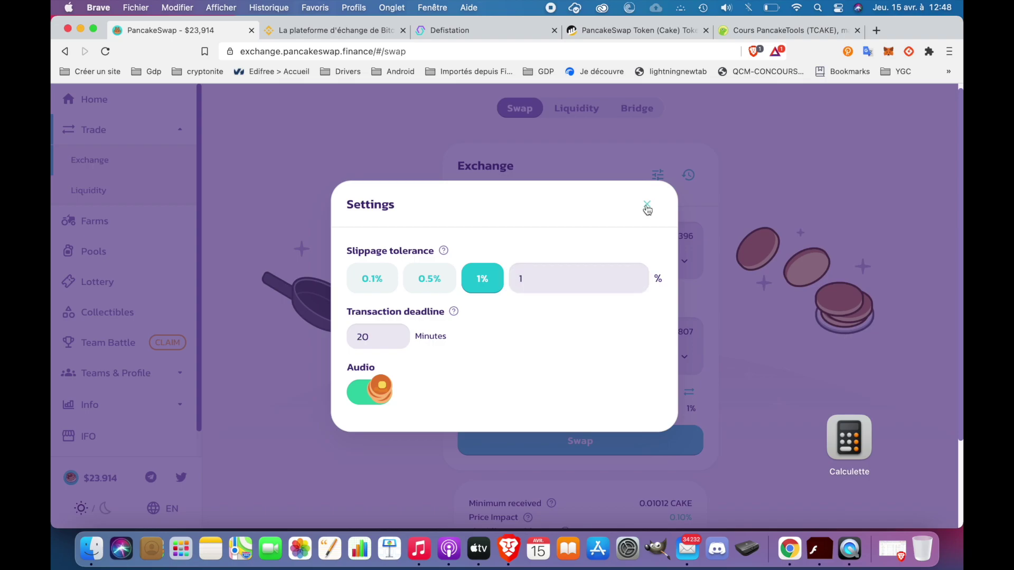
Step: Review the BUSD to CAKE swap details and look over the Liquidity, Swap and Farms pages
scroll(691, 338, "down", 2)
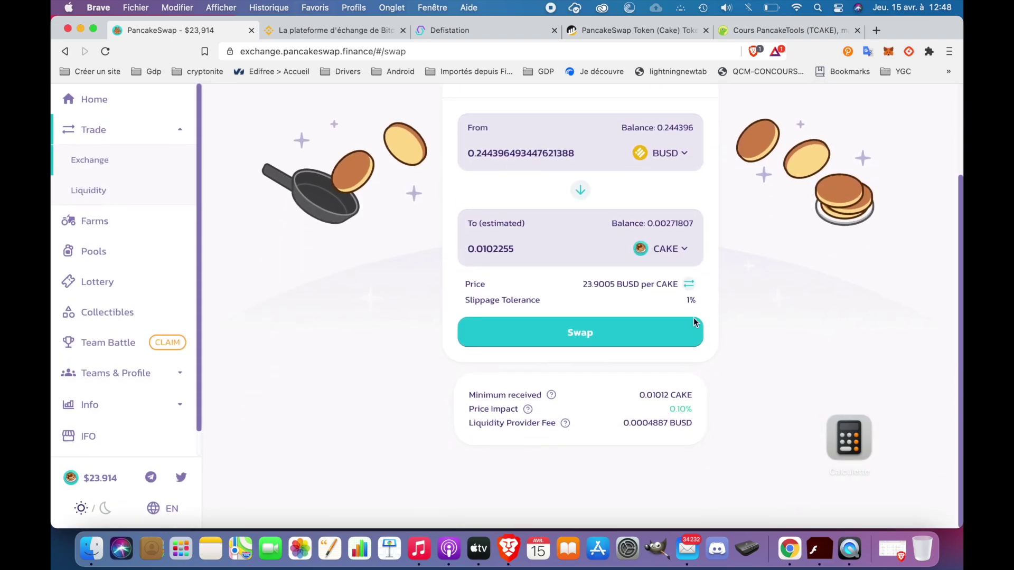
scroll(693, 318, "up", 4)
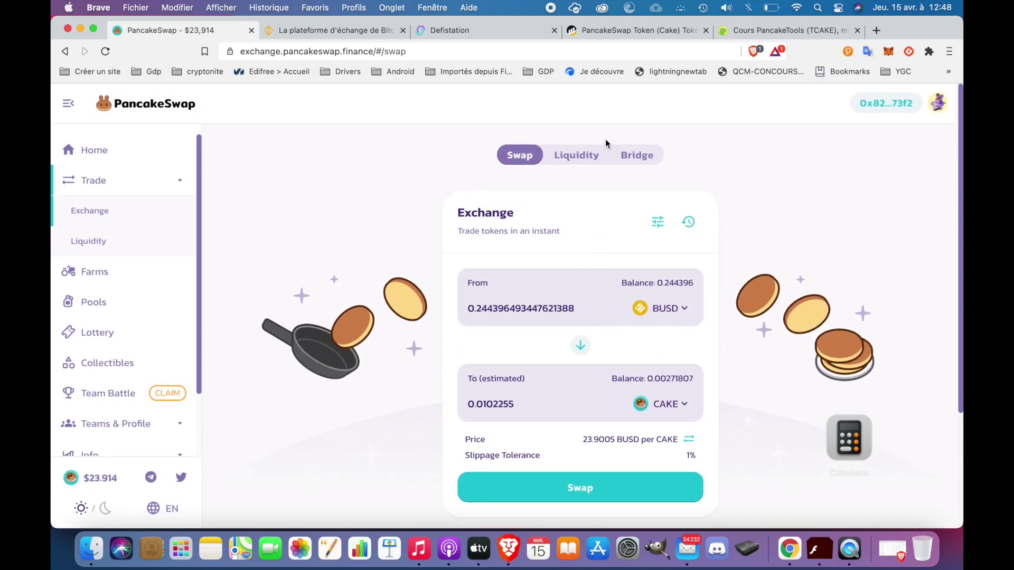
left_click(593, 160)
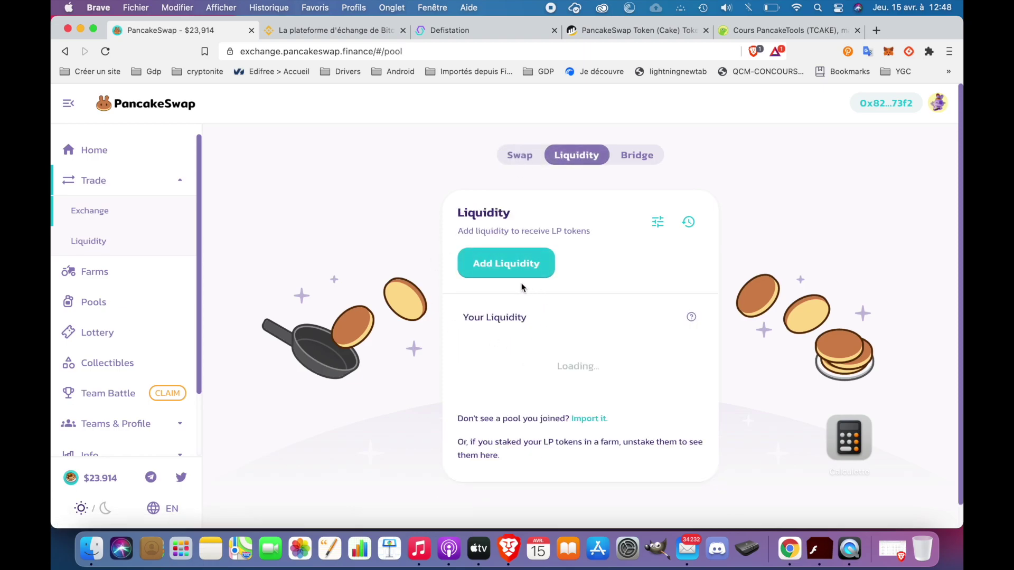
left_click(529, 159)
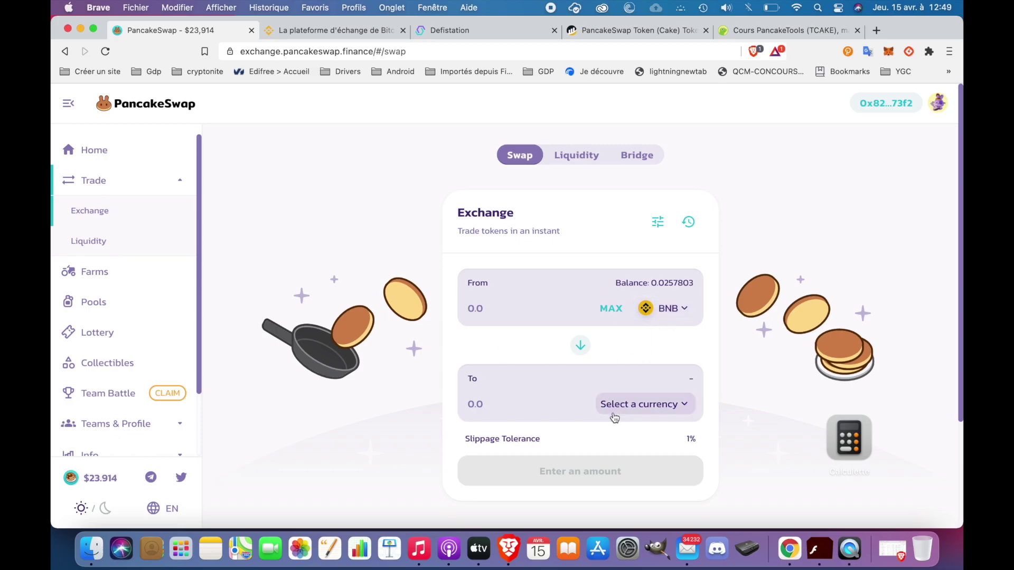
left_click(153, 278)
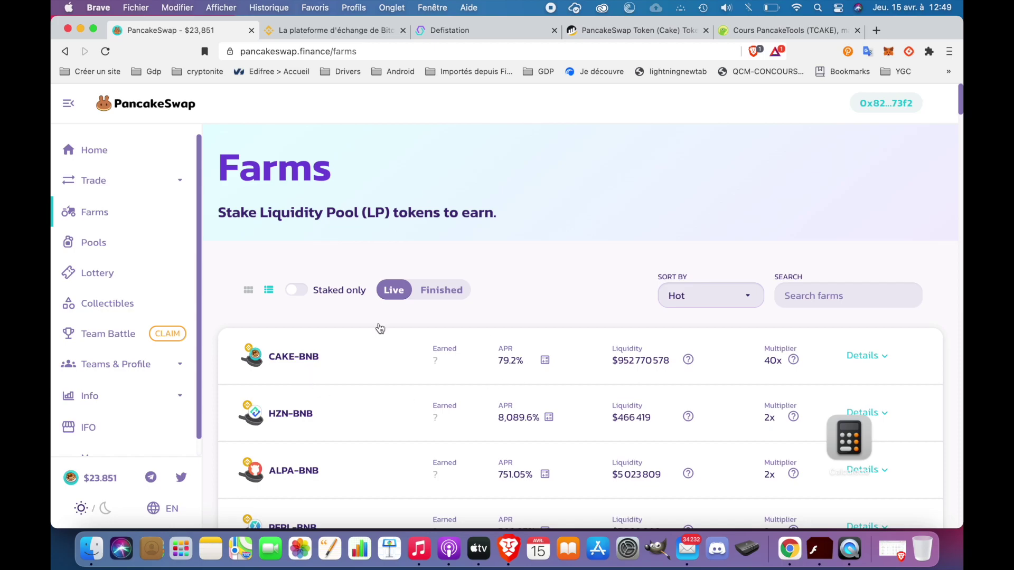
Step: Open the Add Liquidity form and view the token choices for both inputs without selecting any
left_click(88, 182)
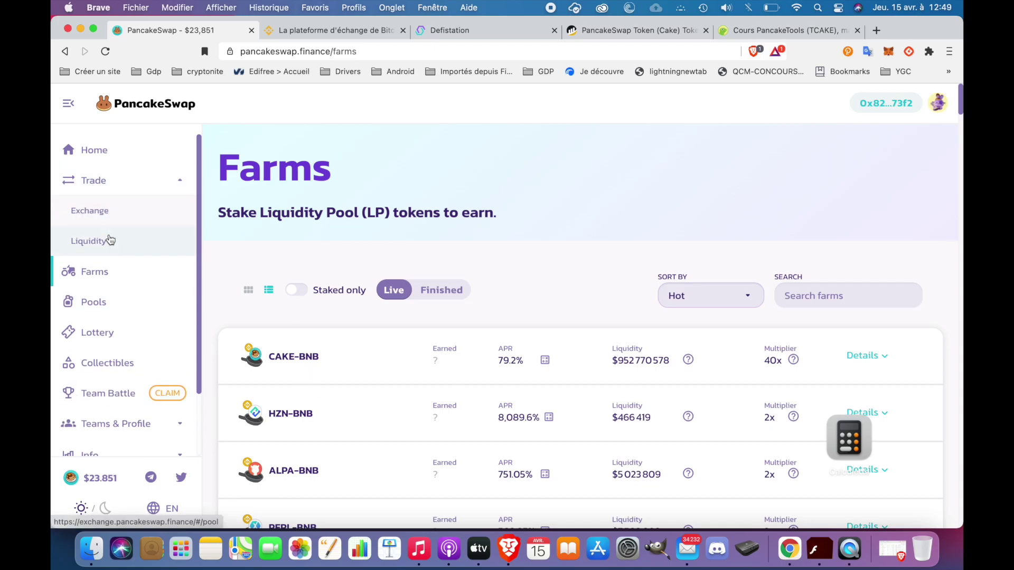
left_click(110, 240)
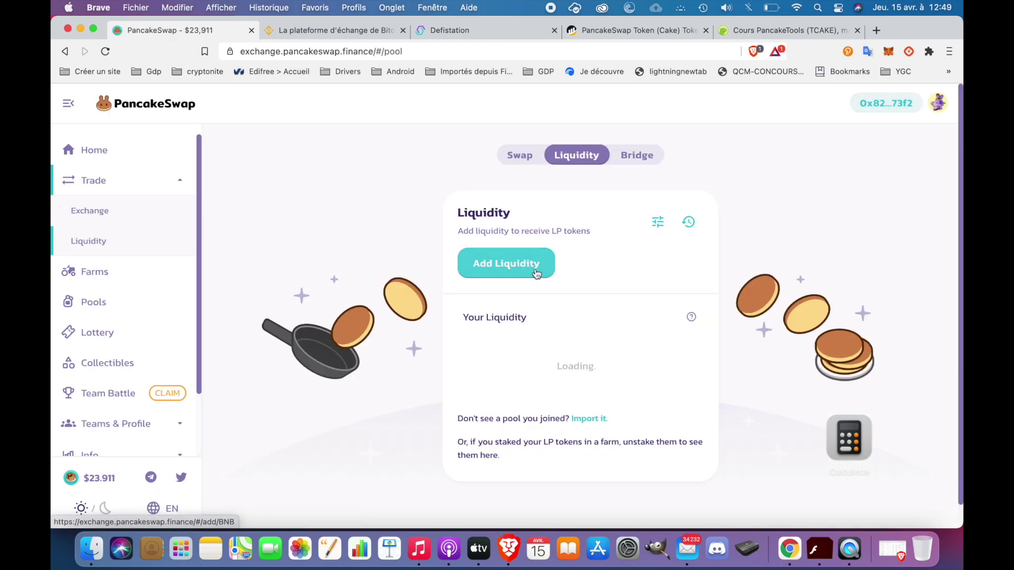
left_click(553, 265)
left_click(661, 279)
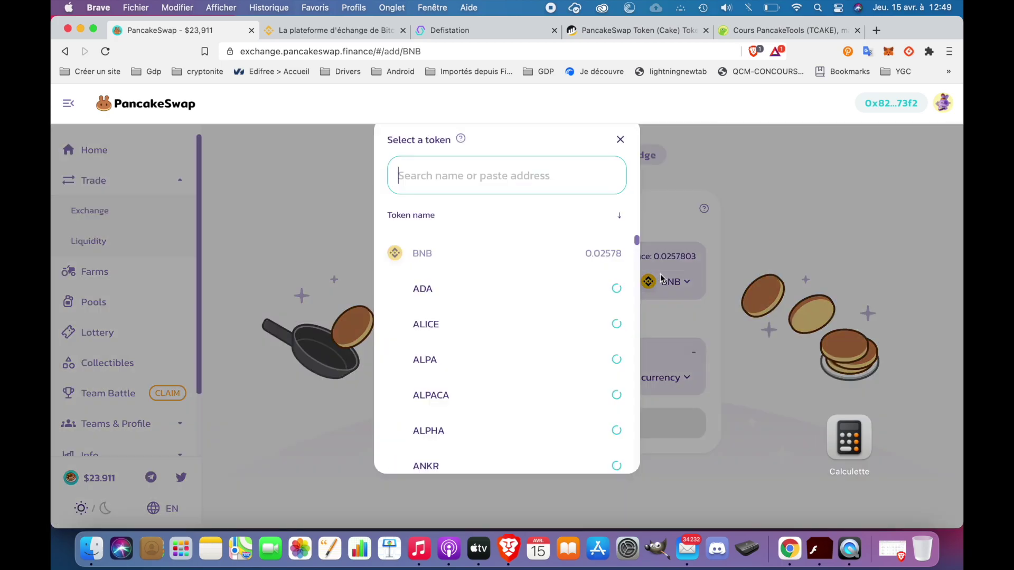
left_click(618, 142)
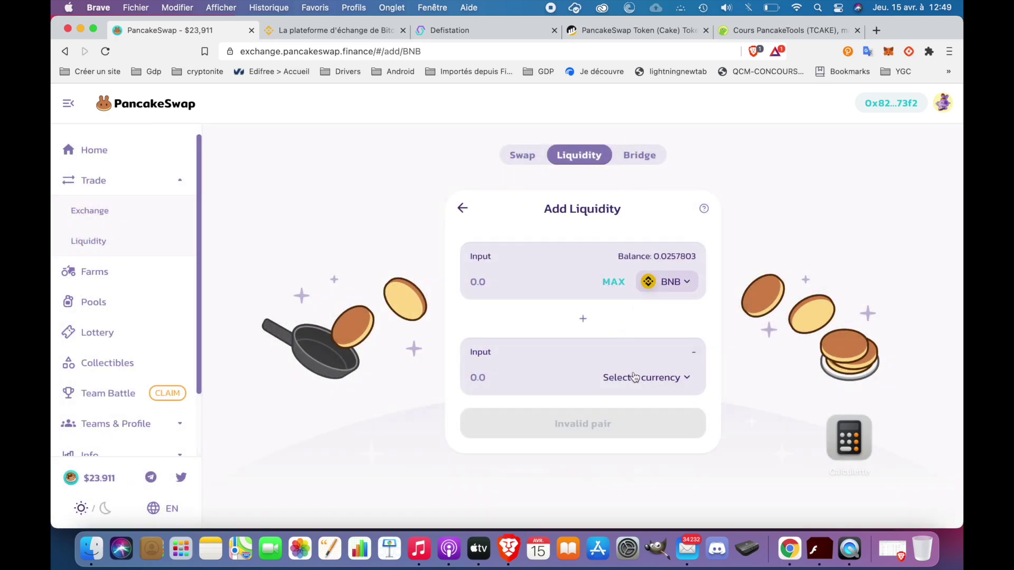
left_click(644, 369)
left_click(621, 140)
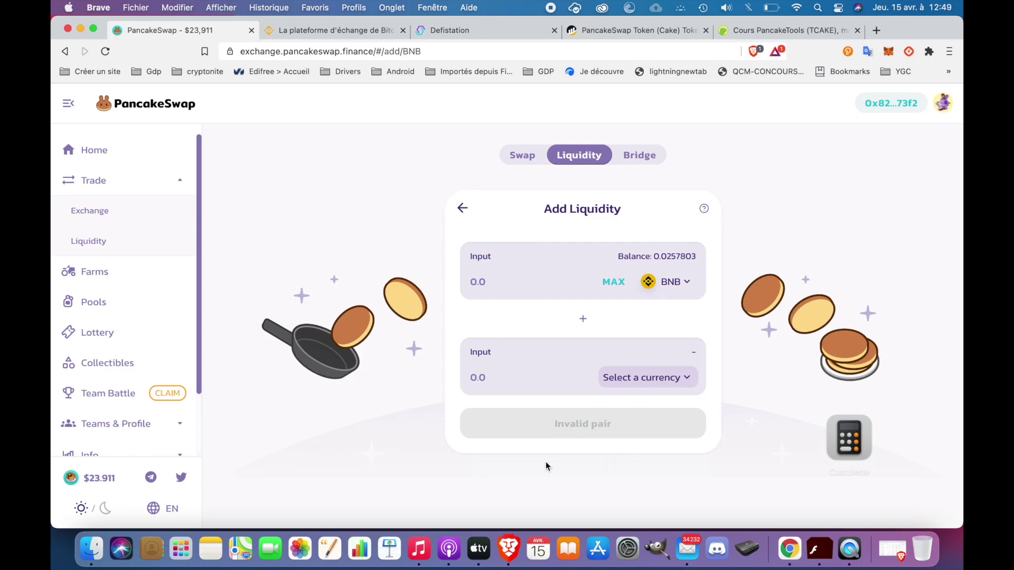
Step: Open the Farms page and examine the APR, liquidity and multiplier of the listed LP pairs
left_click(131, 289)
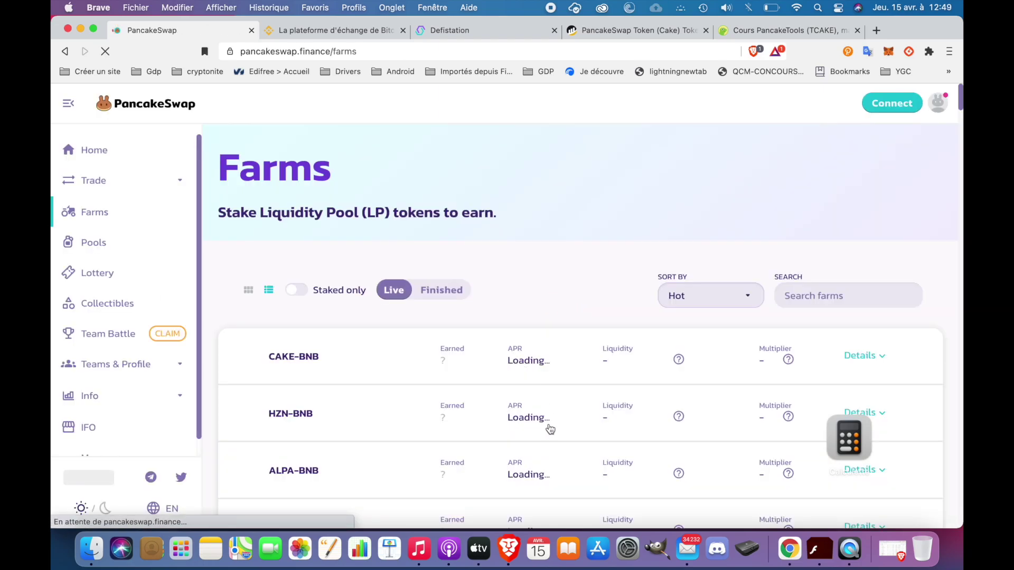
scroll(469, 433, "down", 2)
scroll(470, 434, "down", 2)
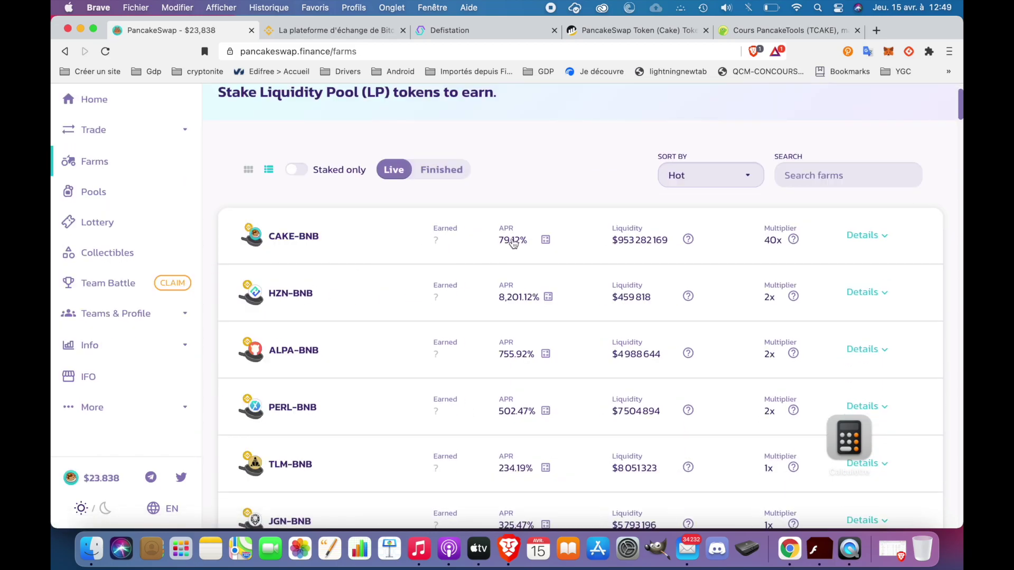
scroll(539, 243, "up", 3)
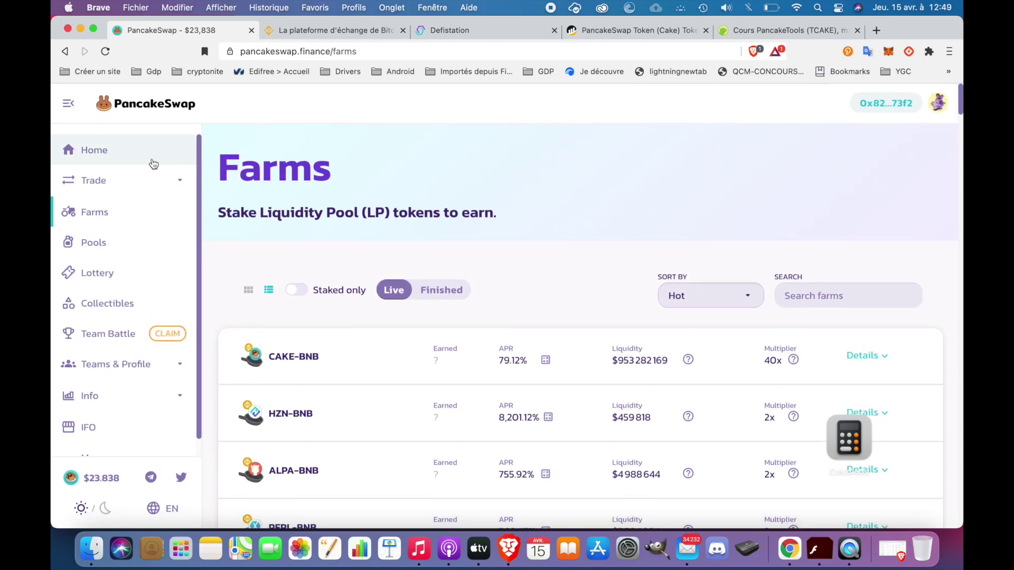
Step: Open the Lottery page and examine the current round's total pot, prize breakdown and ticket section
left_click(155, 190)
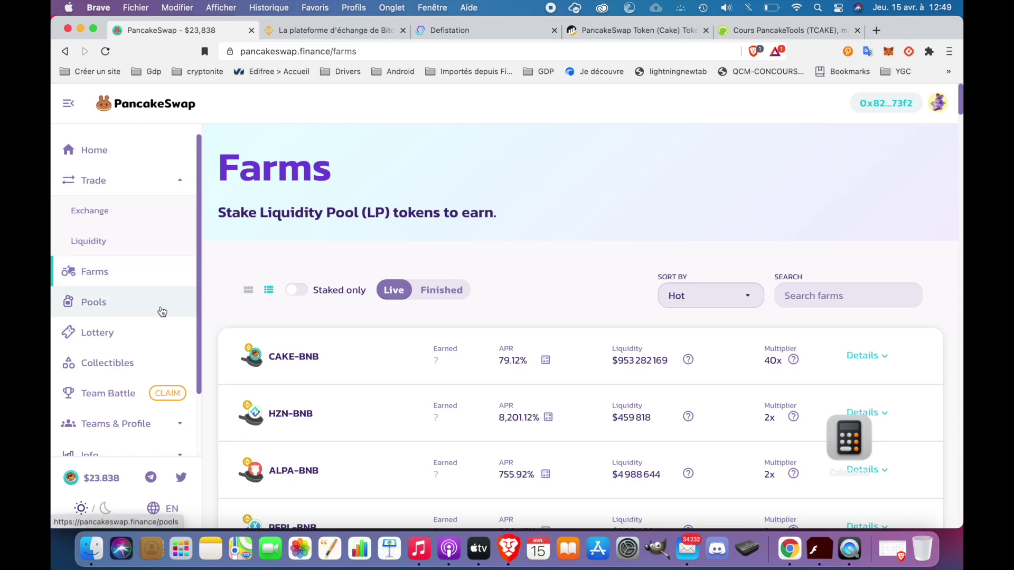
scroll(158, 306, "down", 1)
scroll(162, 311, "up", 1)
left_click(138, 340)
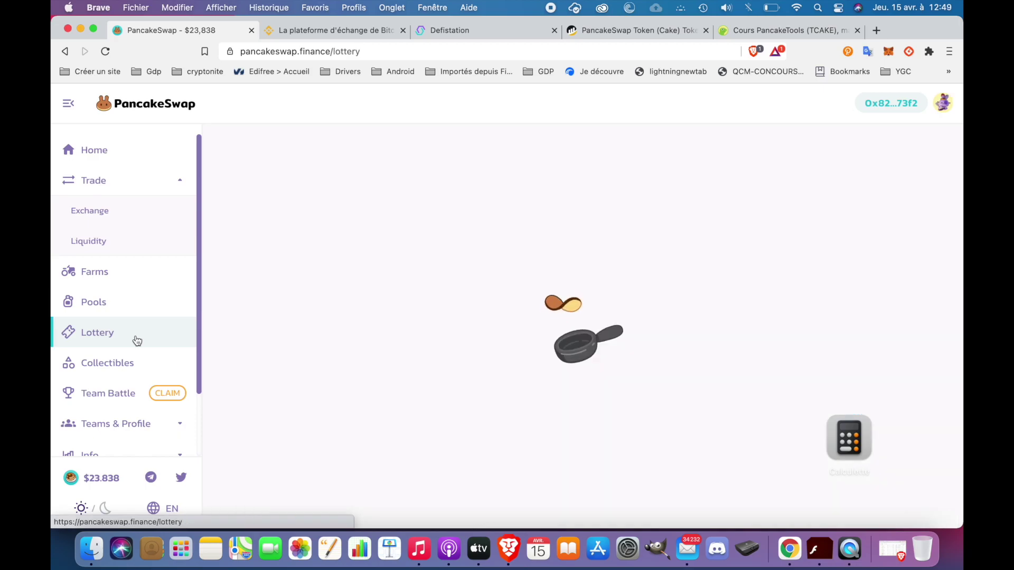
scroll(343, 344, "down", 2)
scroll(343, 345, "down", 1)
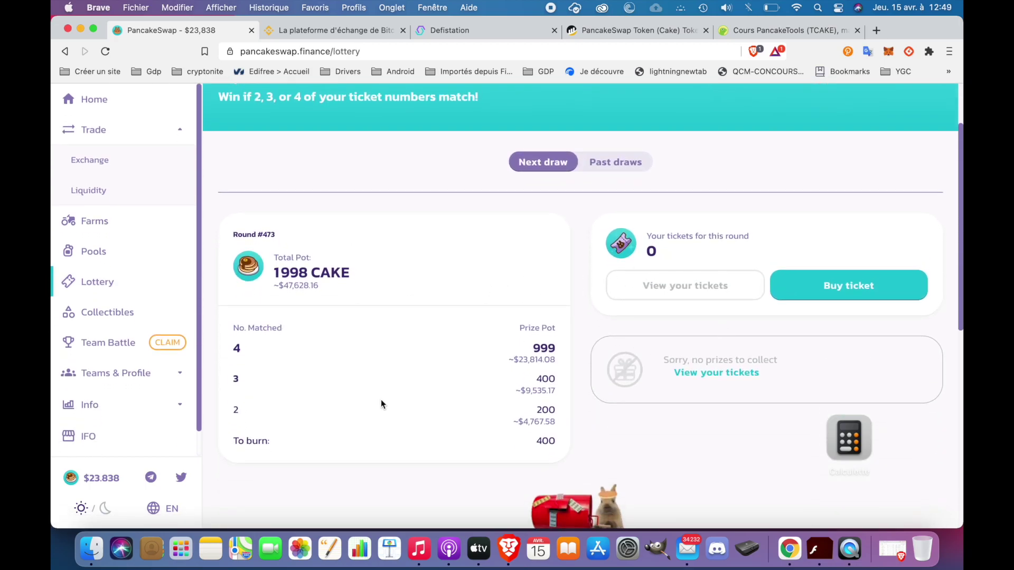
scroll(421, 394, "down", 2)
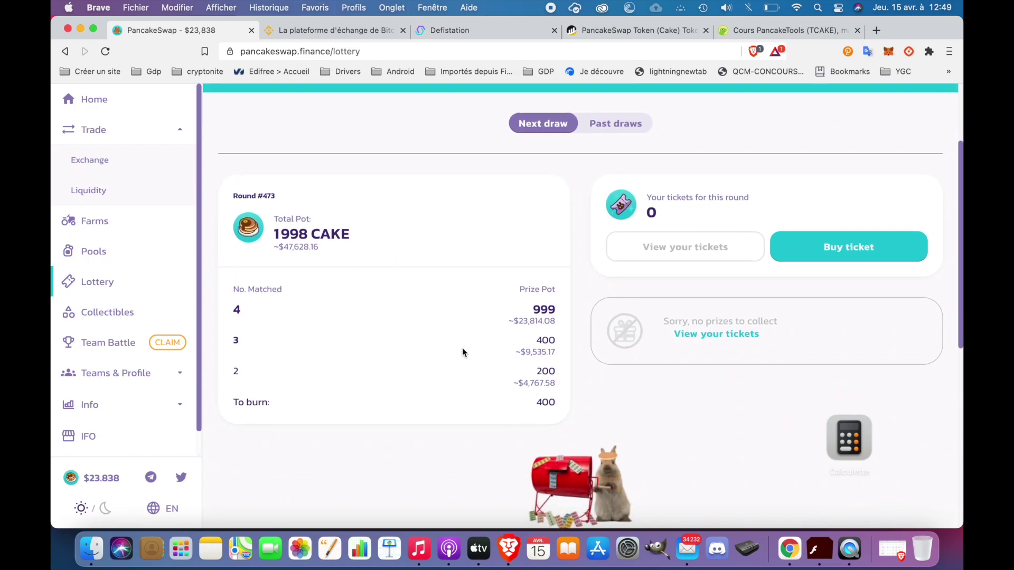
scroll(476, 366, "down", 2)
scroll(476, 367, "up", 2)
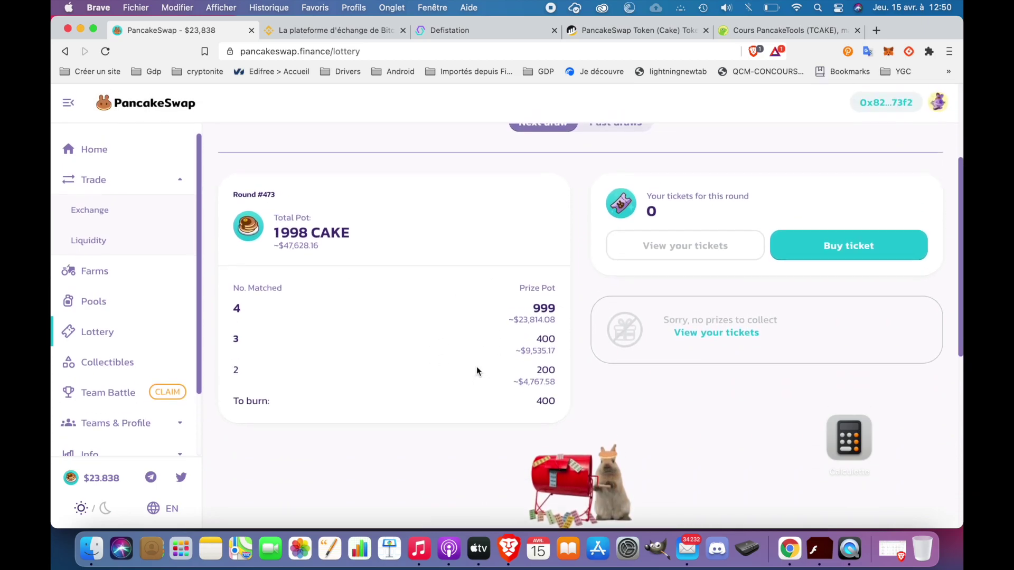
left_click(319, 247)
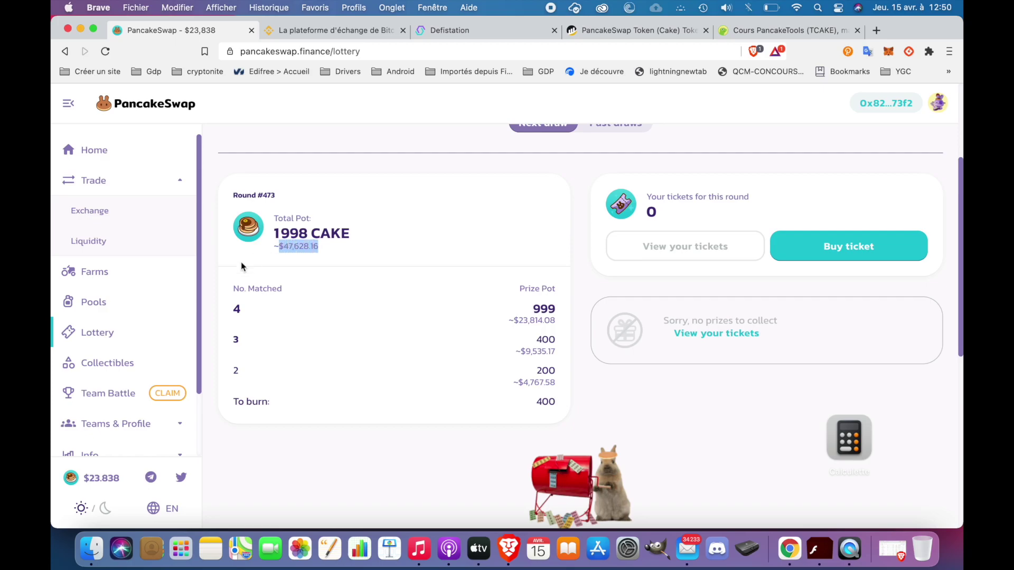
scroll(290, 155, "down", 4)
scroll(291, 155, "up", 6)
scroll(291, 159, "up", 1)
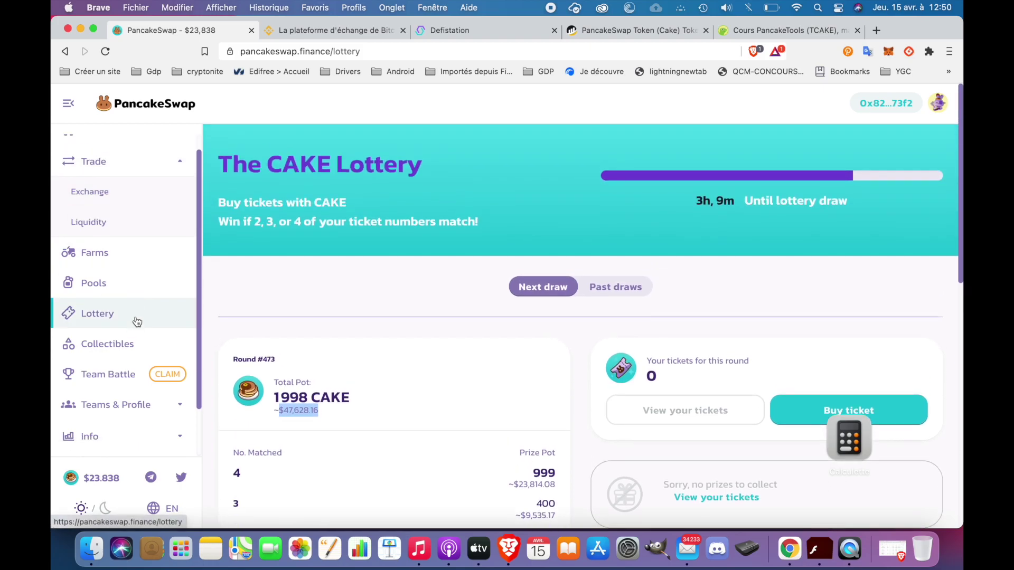
Step: Open the Collectibles page and look through the Easter '21 collectibles
scroll(132, 328, "down", 2)
left_click(136, 298)
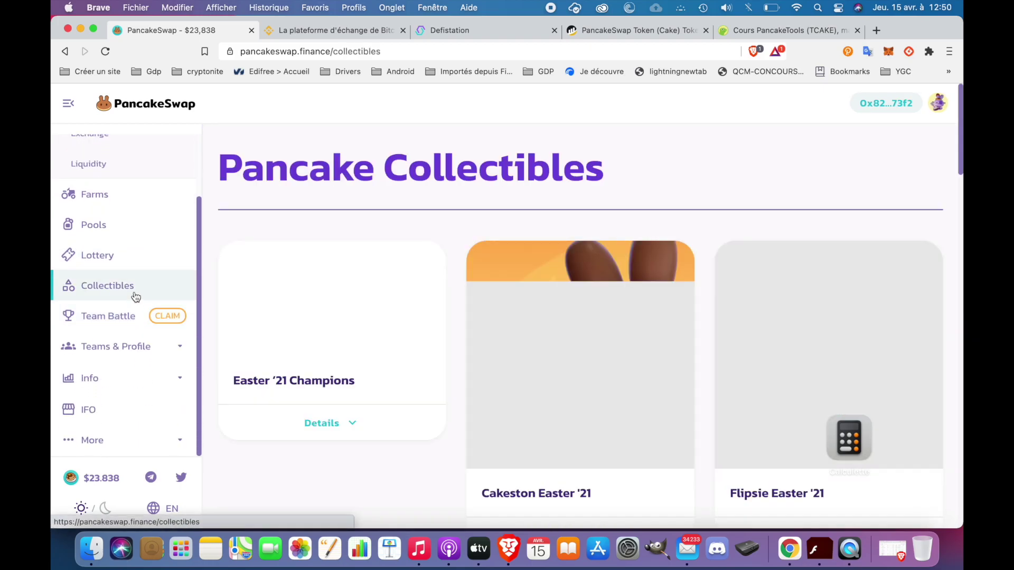
scroll(319, 352, "down", 3)
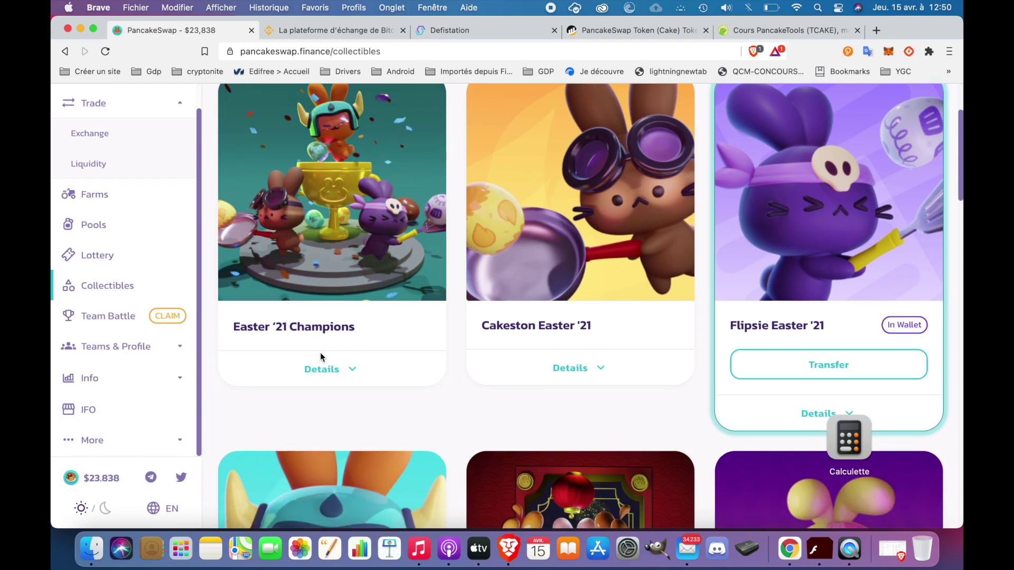
scroll(319, 353, "up", 3)
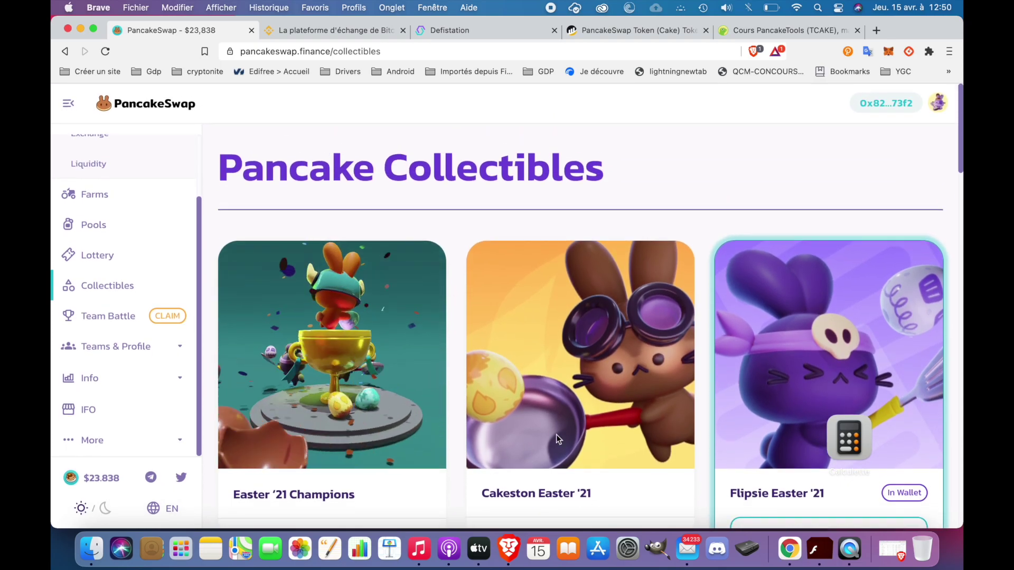
scroll(506, 296, "down", 2)
scroll(652, 313, "up", 3)
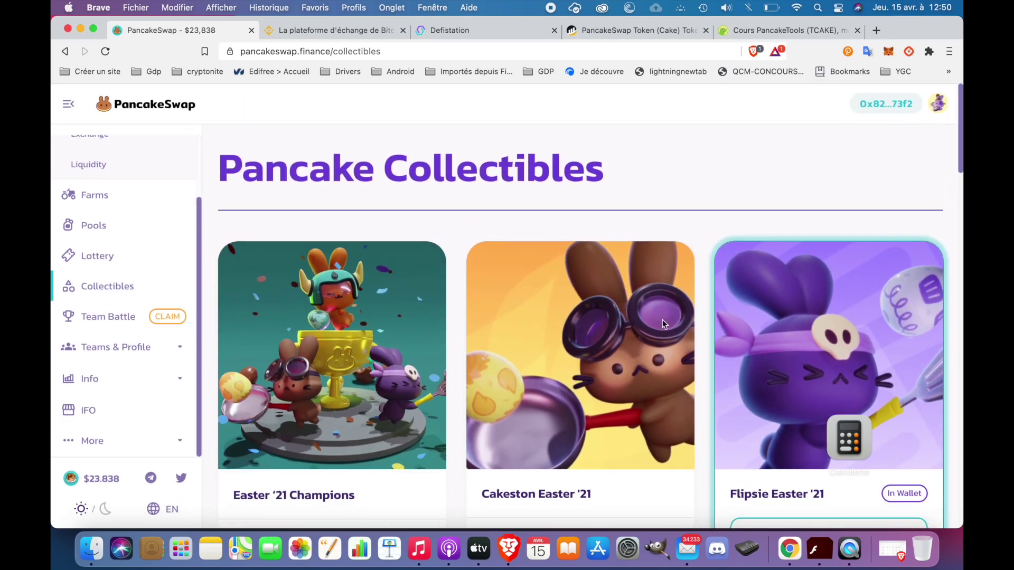
scroll(613, 234, "down", 3)
scroll(613, 233, "up", 1)
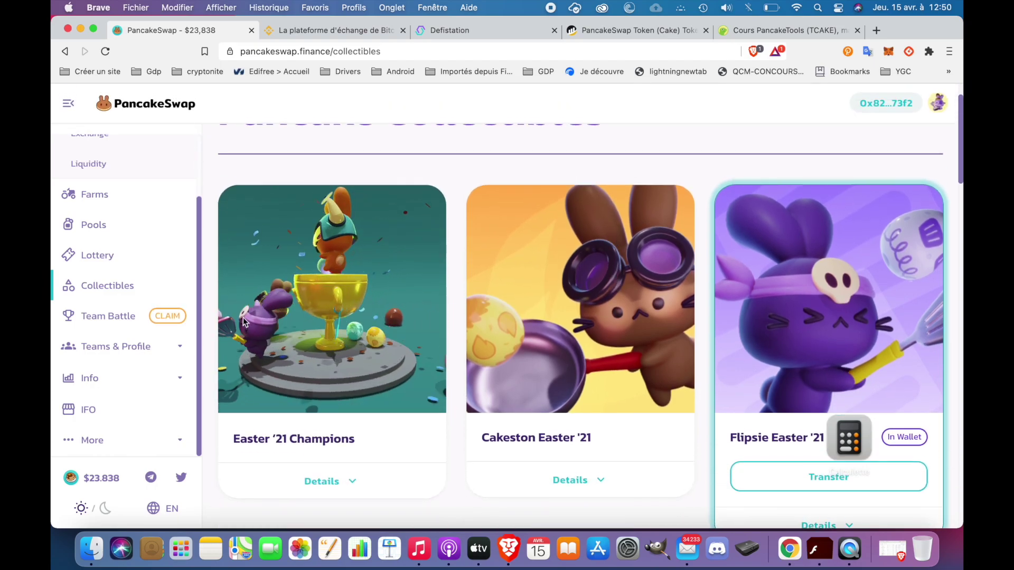
Step: Open the Teams & Profile leaderboard and examine the list of teams
left_click(169, 349)
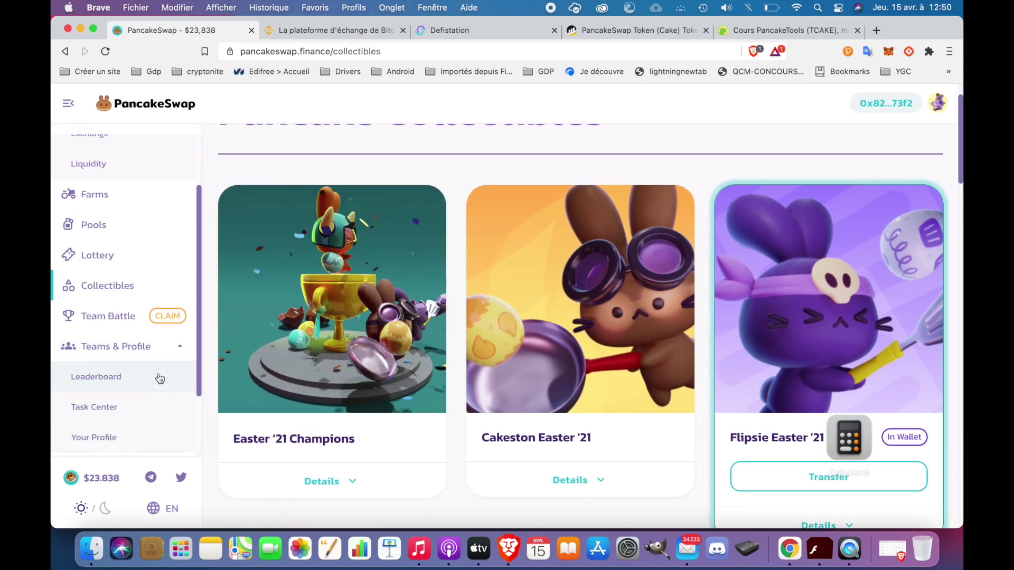
scroll(158, 357, "down", 1)
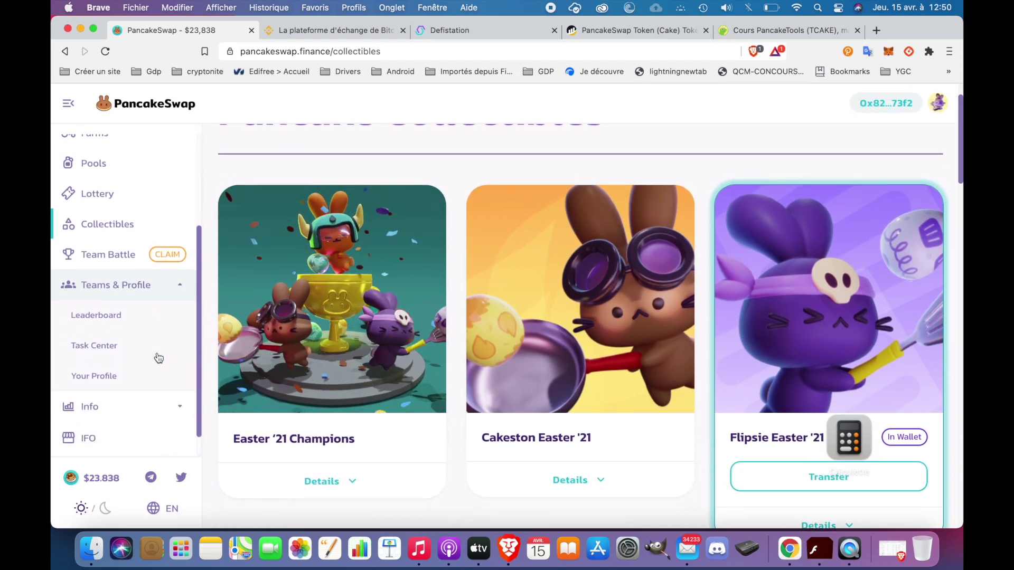
left_click(118, 315)
scroll(449, 315, "down", 3)
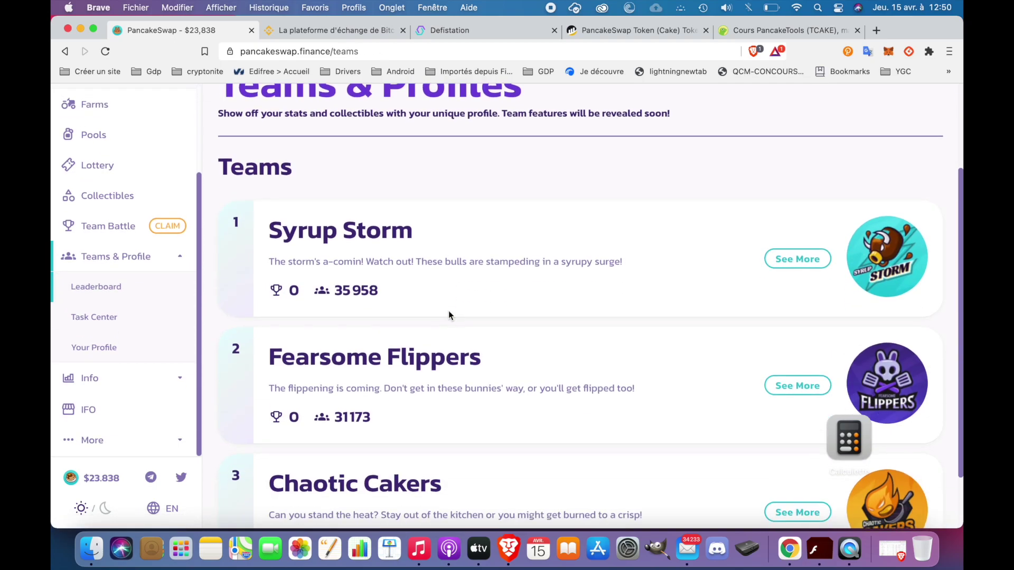
scroll(448, 314, "down", 2)
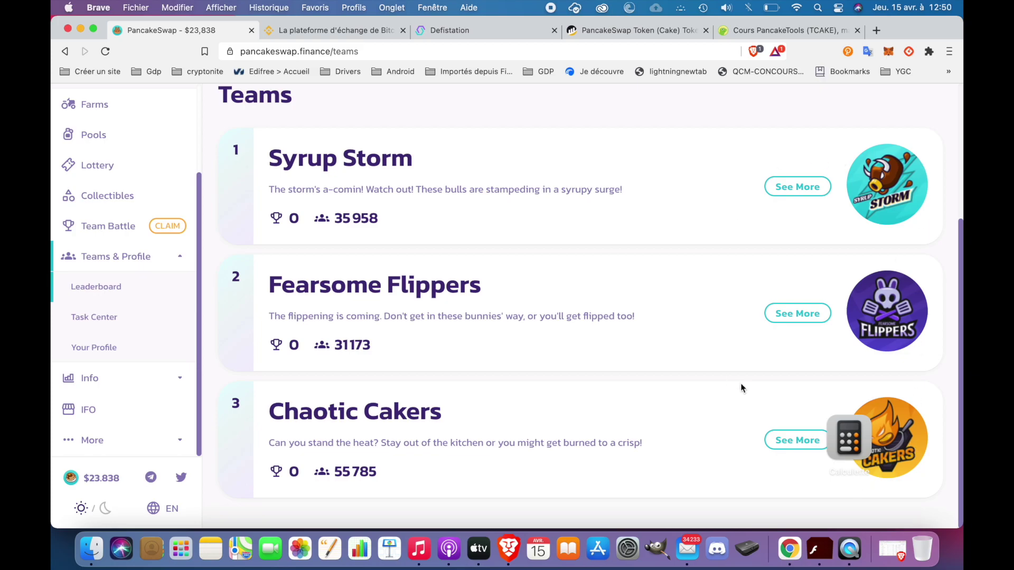
left_click_drag(537, 316, 604, 317)
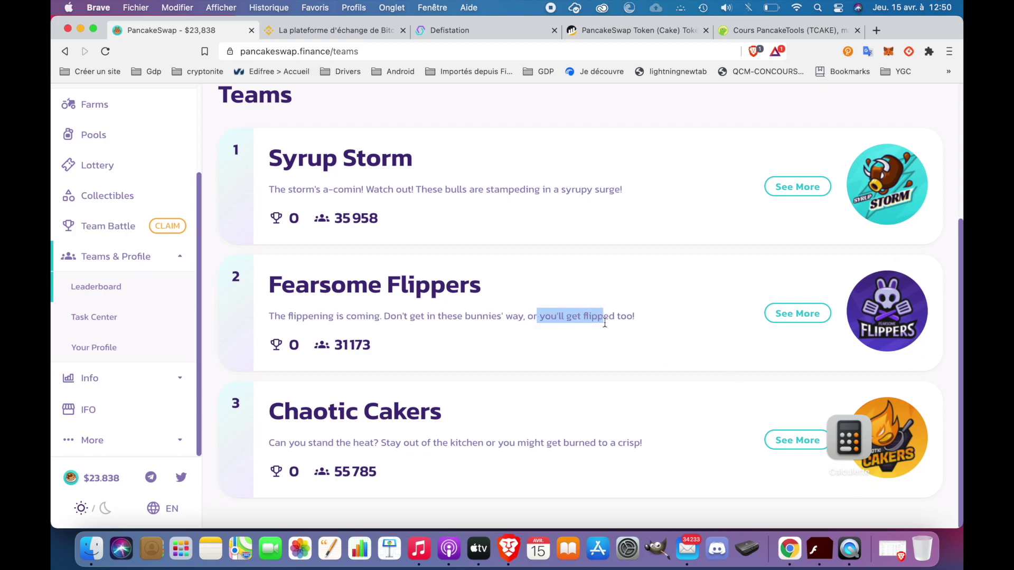
left_click(179, 264)
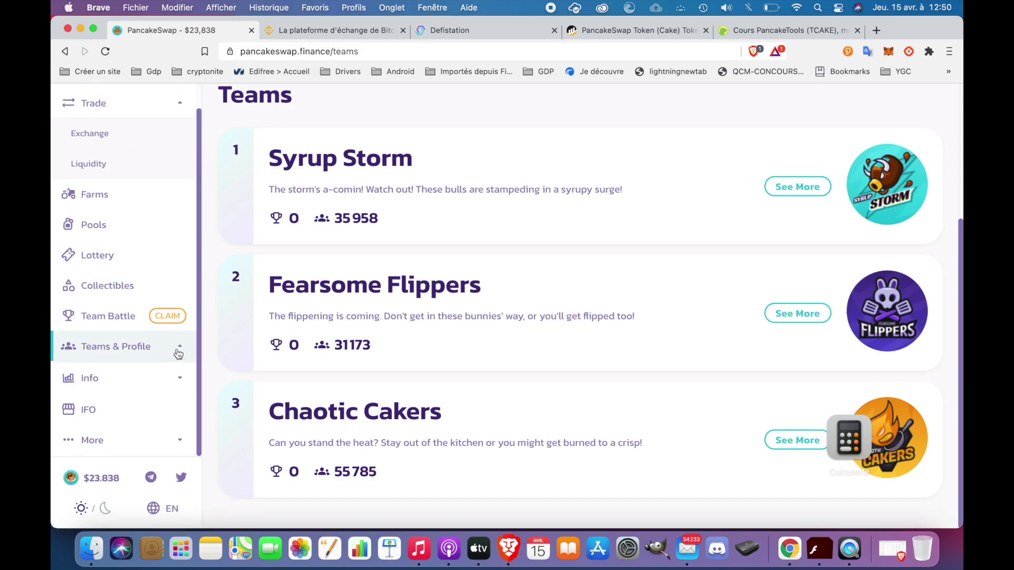
left_click(177, 350)
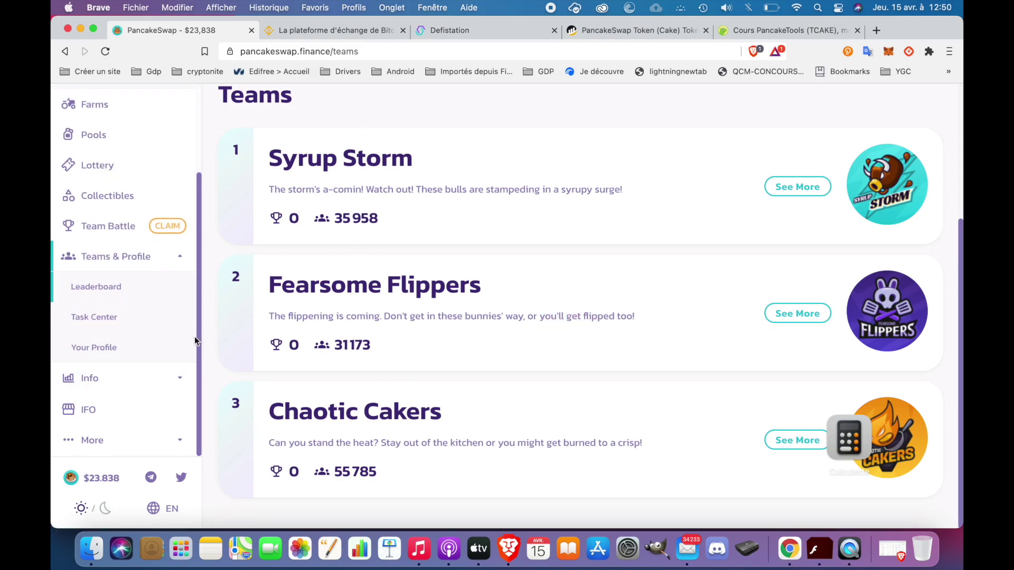
Step: Open the IFO page and look through the Horizon sale and the How to Take Part section
left_click(133, 410)
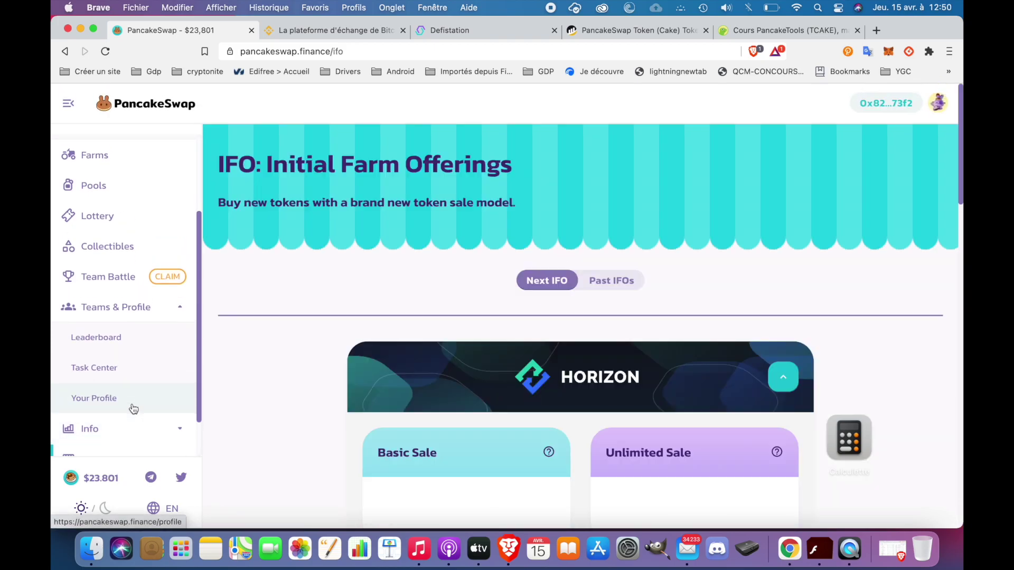
scroll(206, 405, "down", 8)
scroll(320, 324, "up", 5)
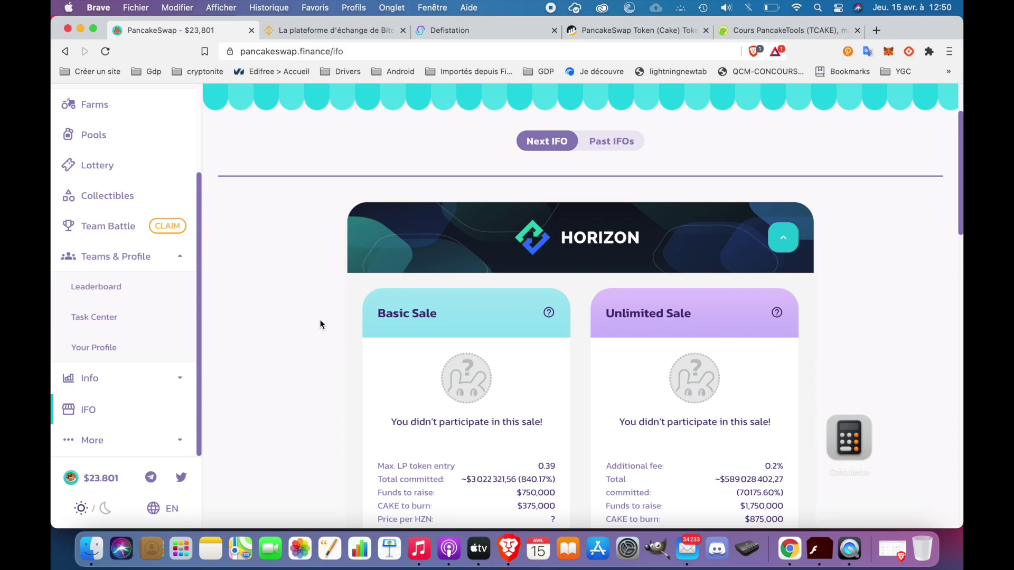
scroll(320, 324, "down", 3)
scroll(321, 323, "up", 5)
scroll(320, 324, "up", 2)
scroll(320, 321, "down", 6)
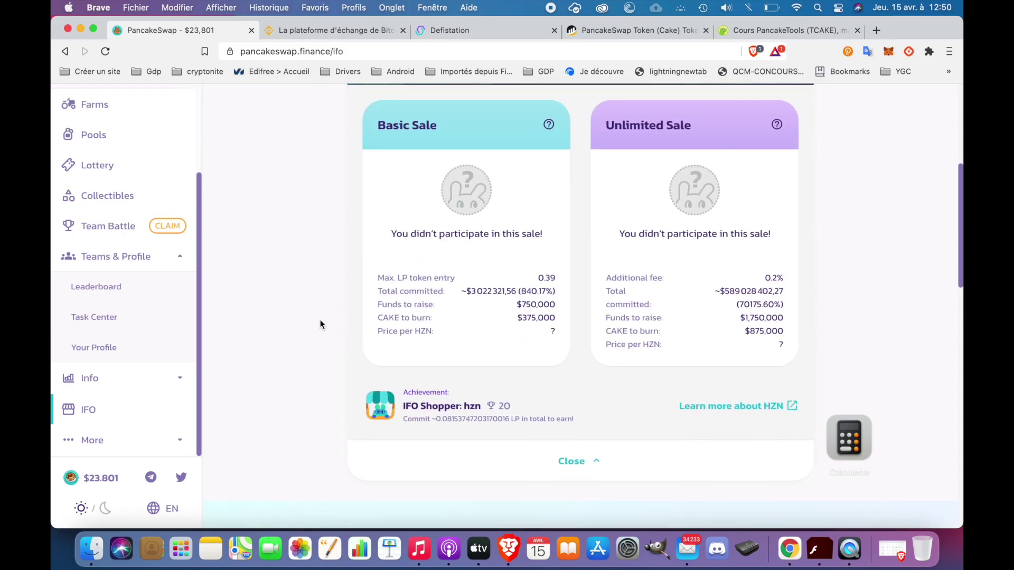
scroll(320, 323, "down", 7)
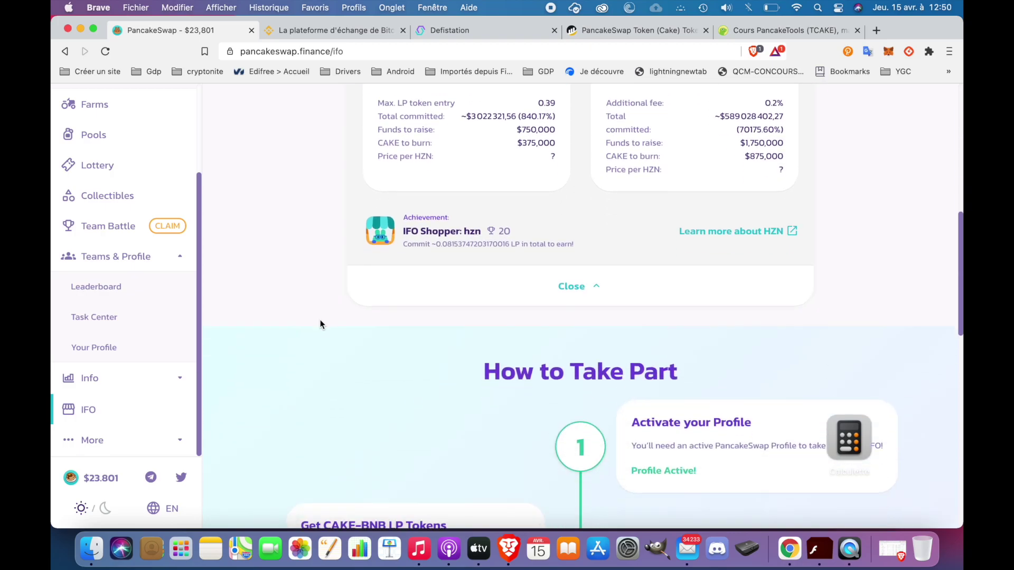
scroll(320, 323, "up", 8)
scroll(320, 321, "down", 6)
scroll(320, 321, "up", 6)
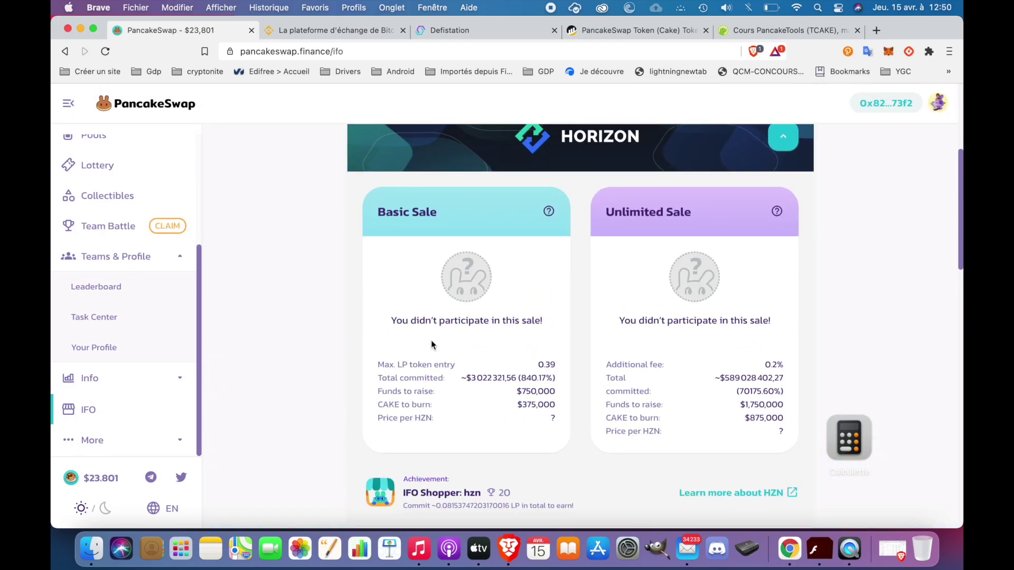
Step: Examine the Basic Sale and Unlimited Sale figures for Horizon, including the amounts committed, funds to raise and CAKE to burn
mouse_move(542, 361)
left_mouse_down()
mouse_move(563, 391)
mouse_move(520, 376)
mouse_move(509, 359)
mouse_move(552, 370)
mouse_move(555, 383)
mouse_move(534, 367)
left_mouse_up()
left_click(526, 404)
left_click(536, 364)
left_click(554, 411)
left_click(749, 376)
mouse_move(784, 421)
left_mouse_down()
mouse_move(763, 366)
mouse_move(784, 406)
left_mouse_up()
left_click(752, 362)
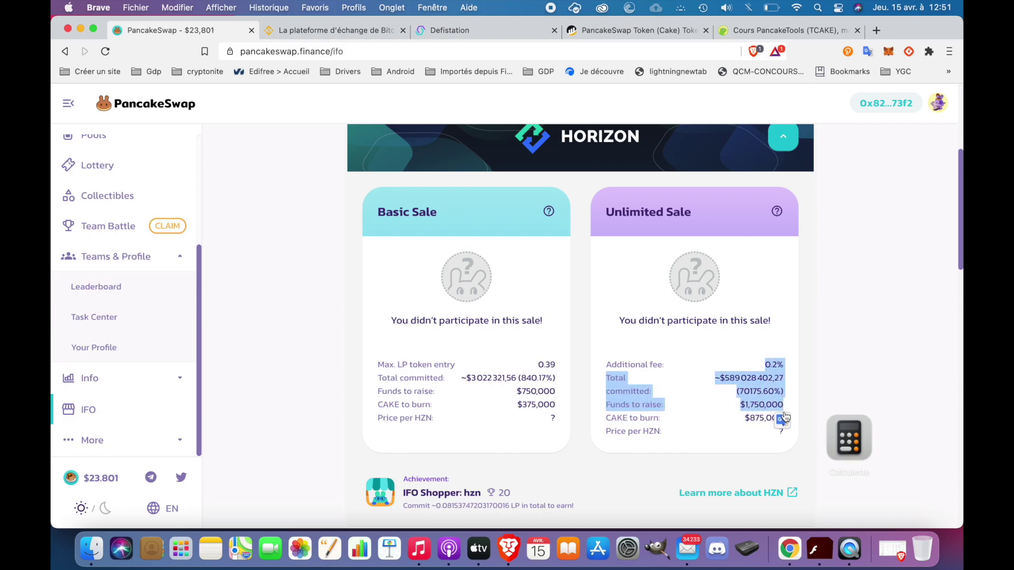
scroll(781, 385, "down", 3)
left_click(761, 341)
left_click_drag(783, 338, 764, 291)
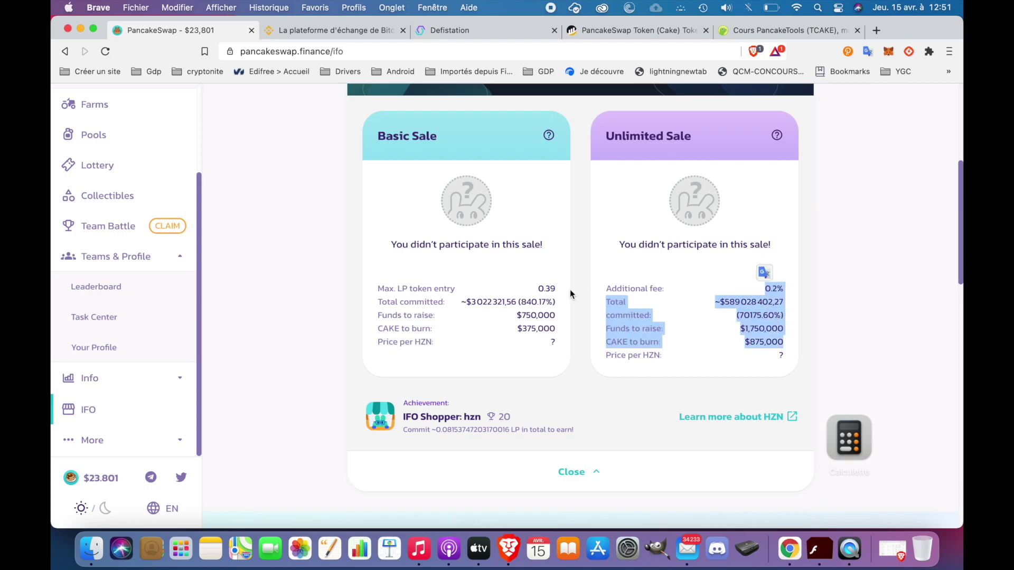
scroll(569, 289, "up", 5)
scroll(569, 289, "down", 6)
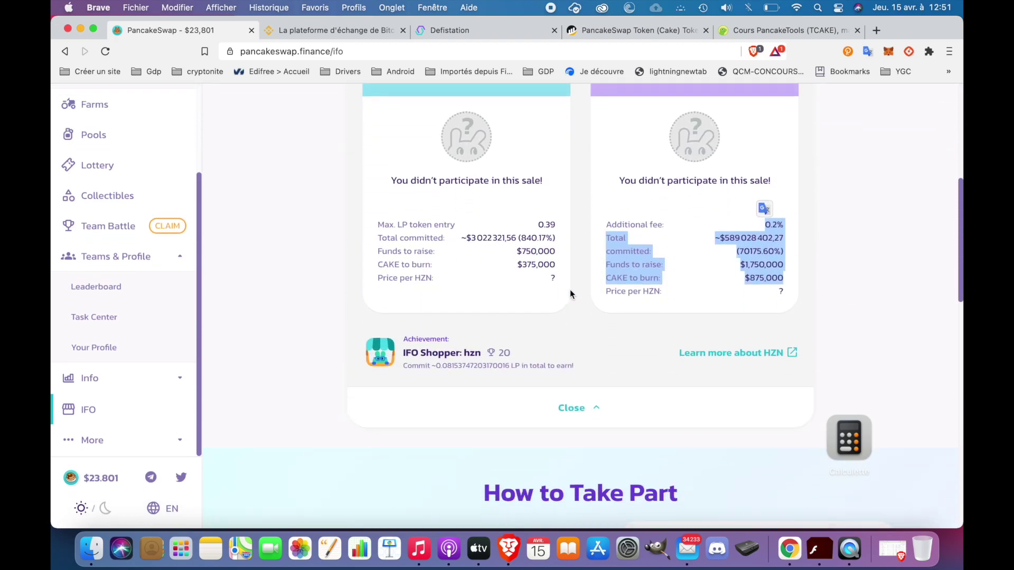
scroll(569, 289, "up", 7)
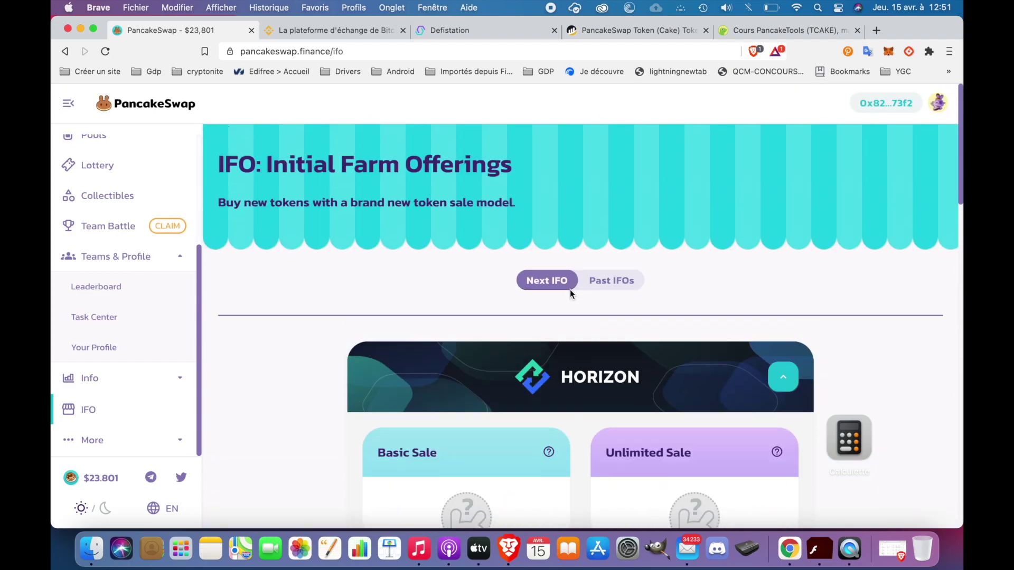
Step: Open the past IFOs and examine the LP tokens committed and BRY claimed for the Berry offering
left_click(613, 282)
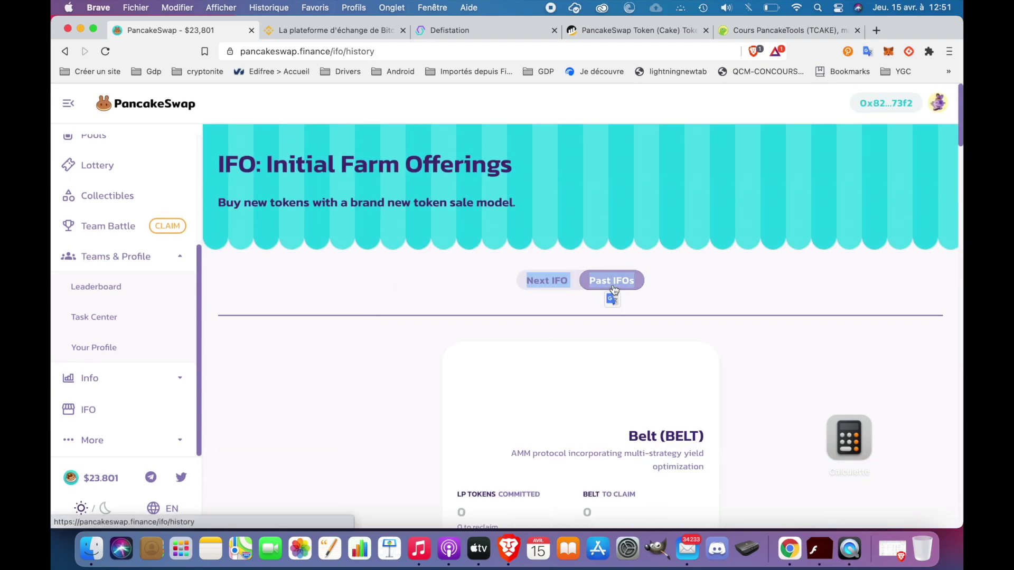
scroll(613, 290, "down", 12)
scroll(612, 290, "down", 6)
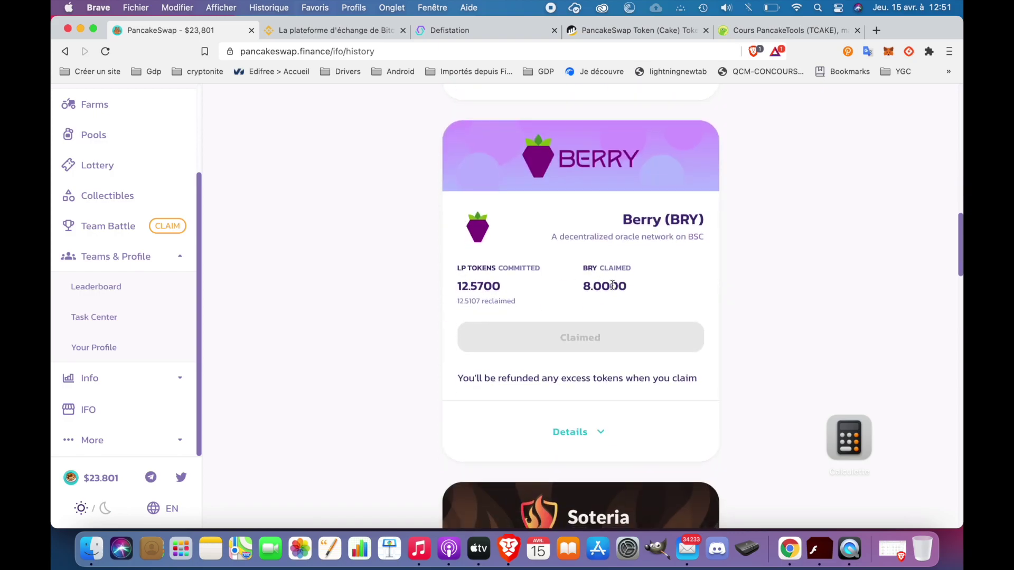
scroll(612, 285, "up", 2)
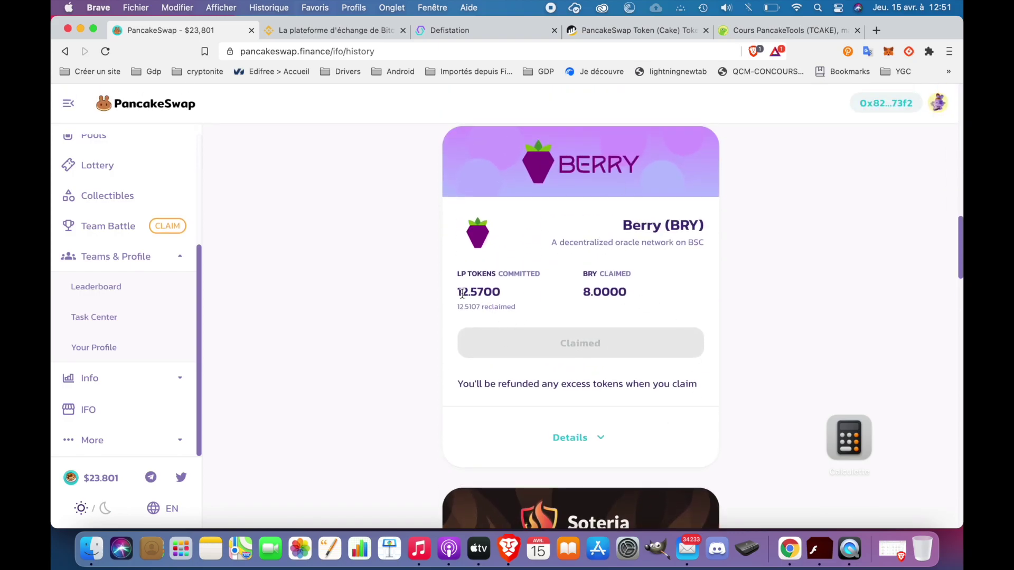
mouse_move(517, 300)
left_mouse_down()
mouse_move(453, 293)
mouse_move(521, 305)
left_mouse_up()
left_click_drag(595, 289, 593, 295)
scroll(774, 185, "up", 5)
scroll(453, 320, "down", 5)
scroll(453, 318, "down", 3)
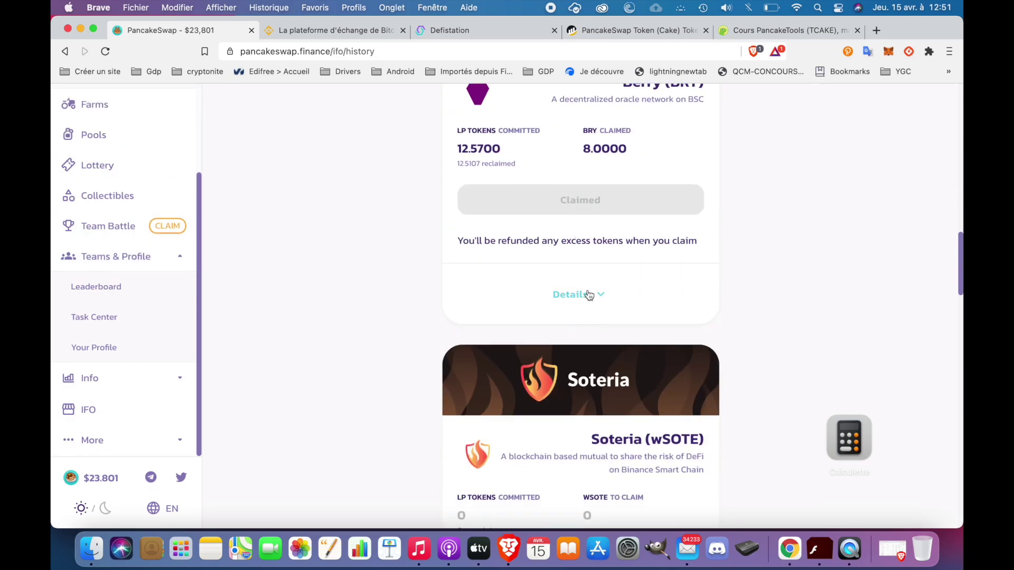
Step: Look through the other past IFOs, from Soteria and Helmet through Tenet and BLINk back to Yieldwatch and Belt
scroll(587, 294, "down", 7)
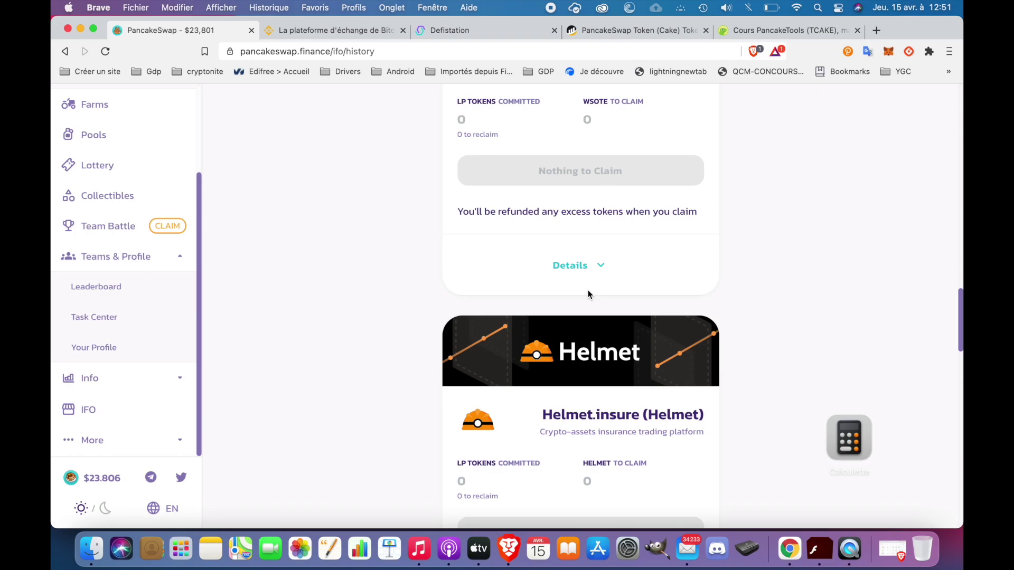
scroll(587, 290, "down", 10)
scroll(587, 290, "up", 2)
scroll(587, 290, "down", 10)
scroll(587, 289, "up", 15)
scroll(588, 294, "down", 1)
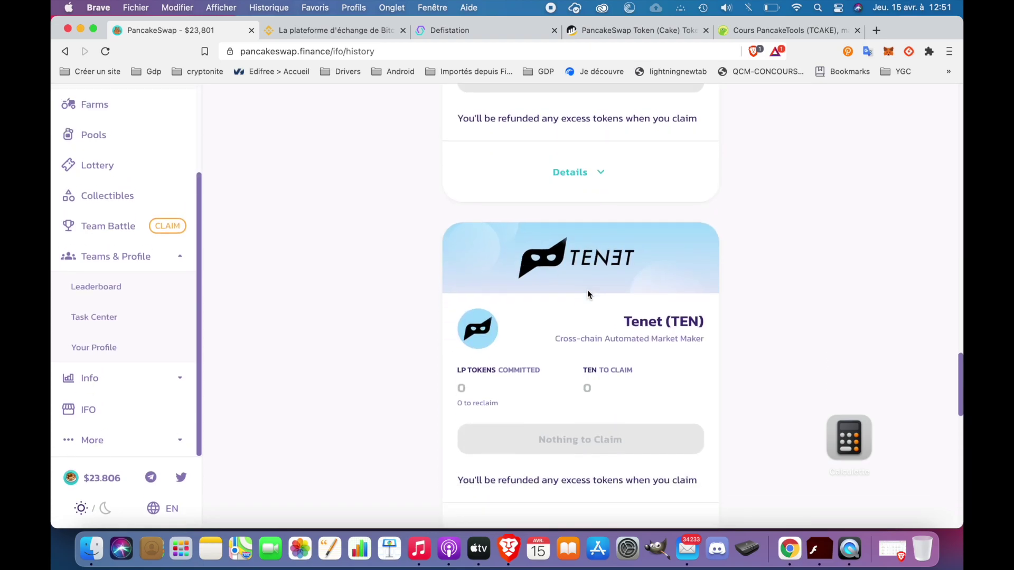
scroll(589, 294, "down", 1)
scroll(542, 315, "down", 15)
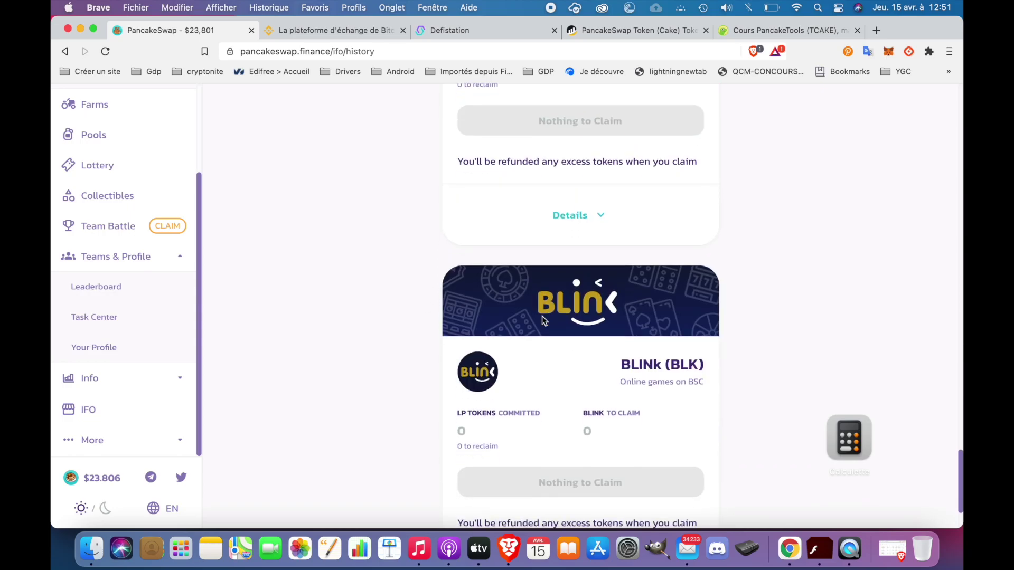
scroll(541, 316, "up", 20)
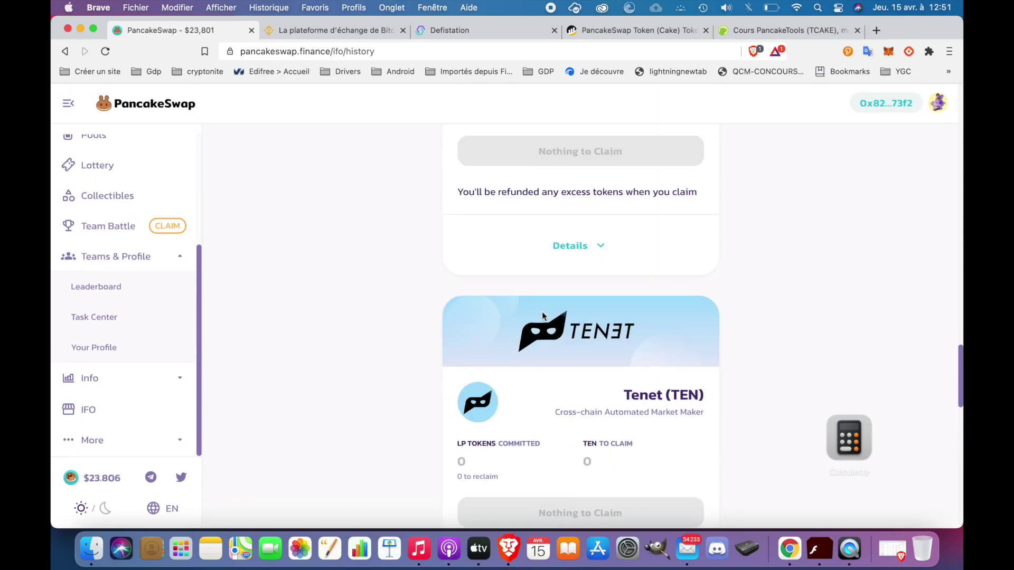
scroll(543, 312, "up", 4)
scroll(544, 313, "down", 3)
scroll(543, 288, "up", 15)
scroll(543, 285, "down", 2)
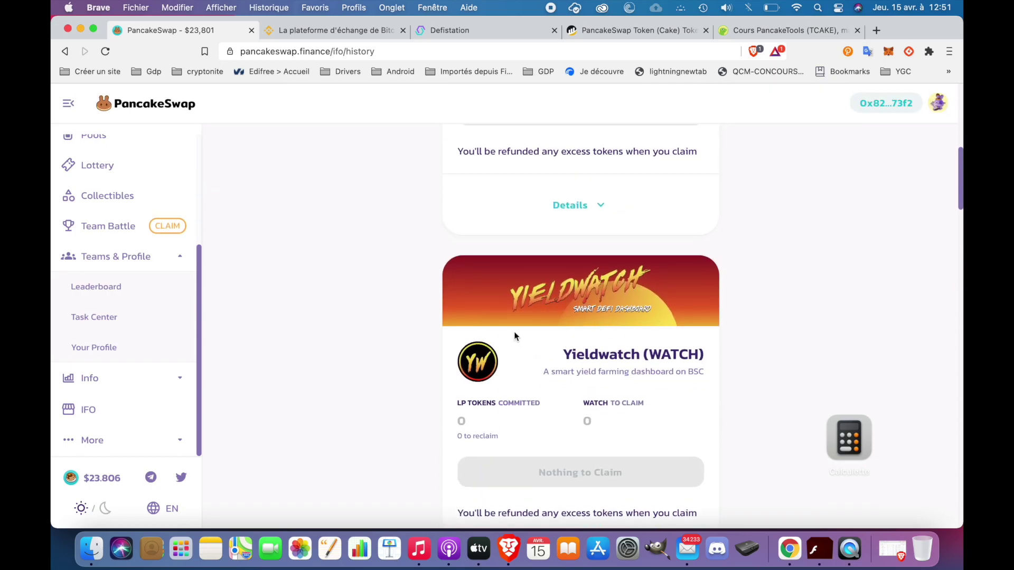
scroll(495, 317, "down", 3)
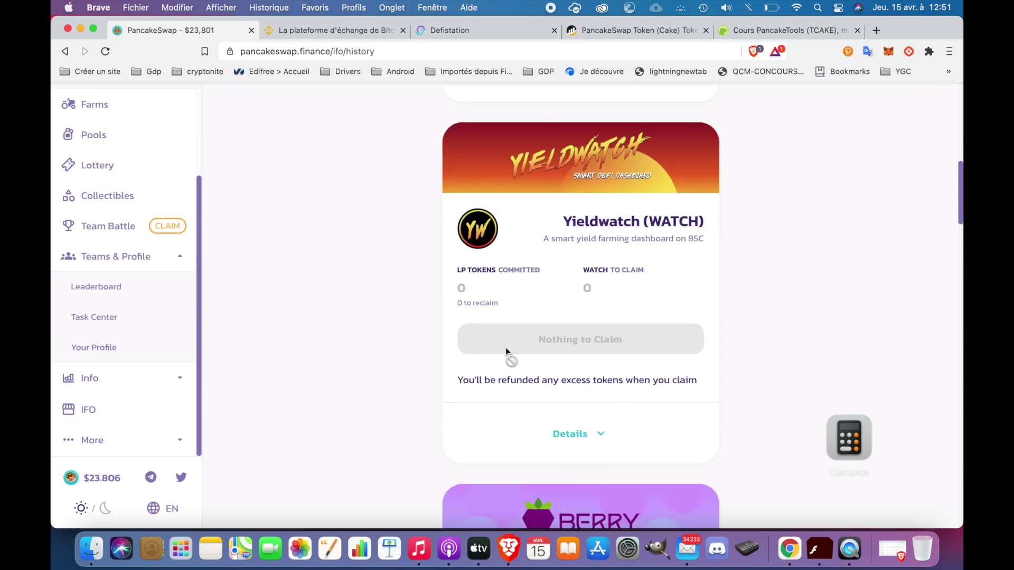
scroll(554, 256, "up", 10)
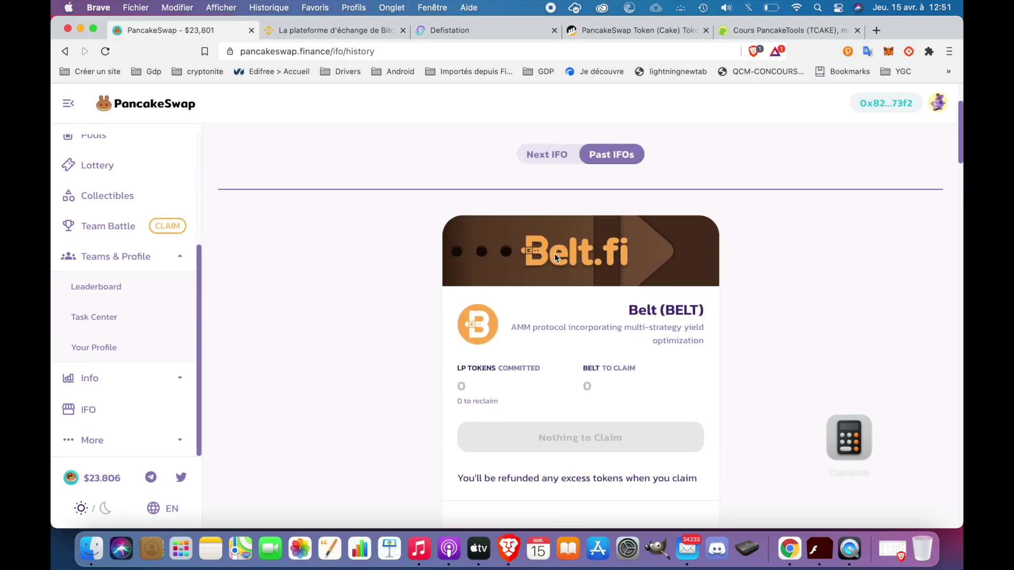
scroll(564, 232, "down", 7)
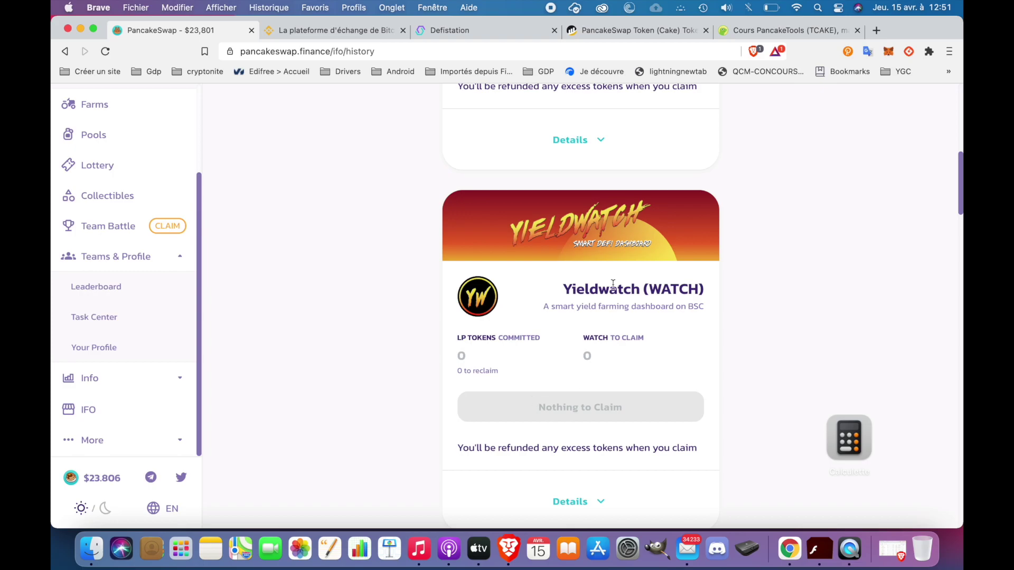
scroll(610, 250, "up", 3)
scroll(612, 254, "up", 3)
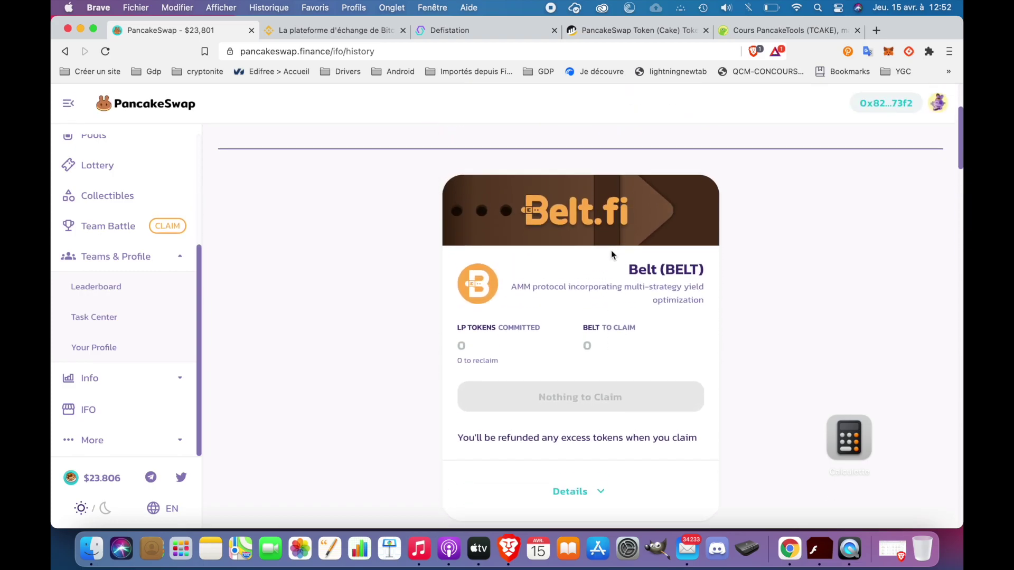
scroll(610, 250, "up", 3)
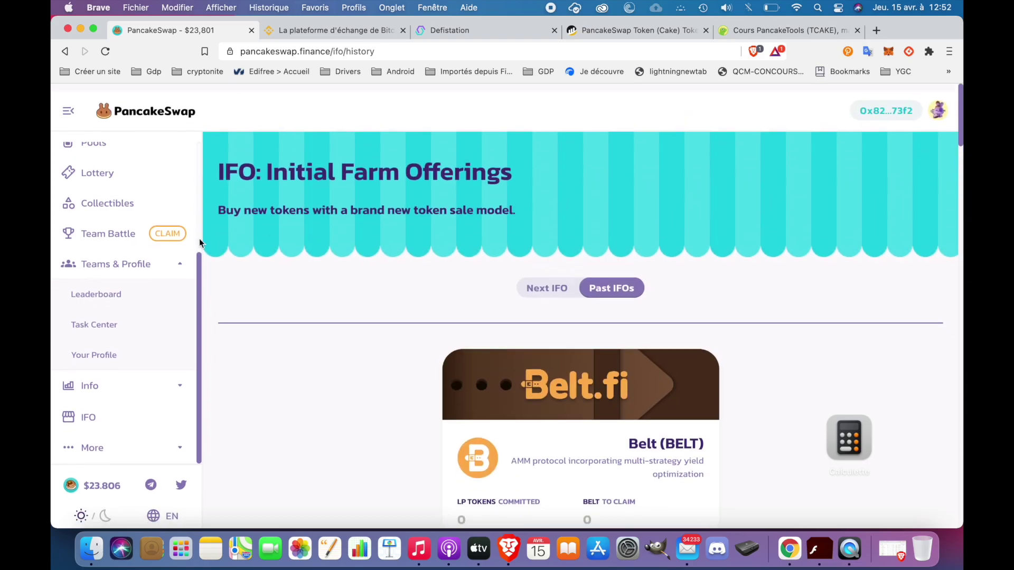
Step: Expand the More section of the site navigation, review its links from Contact to Merch, and collapse it again
scroll(88, 332, "down", 3)
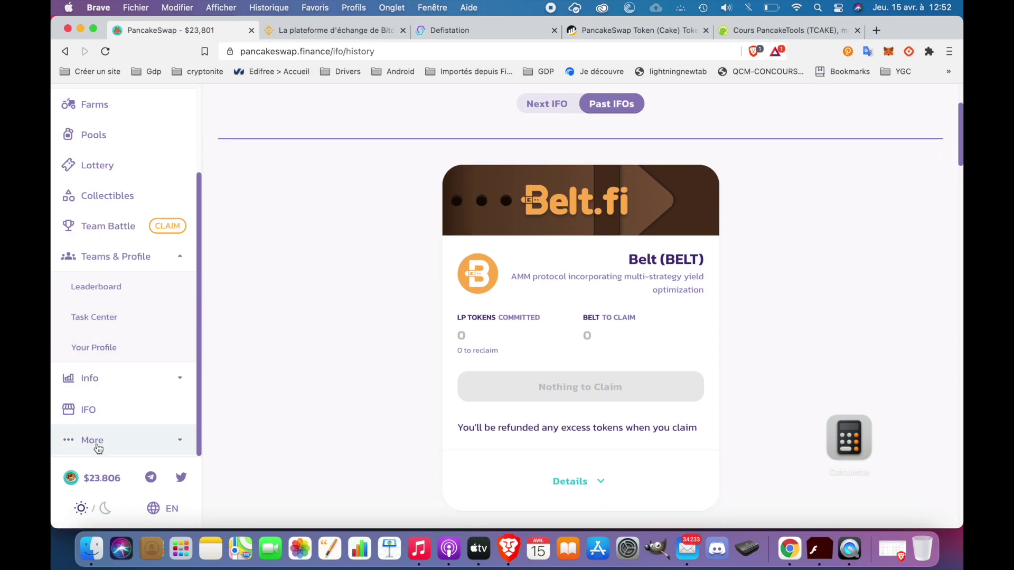
left_click(96, 446)
scroll(96, 446, "down", 2)
scroll(121, 359, "down", 3)
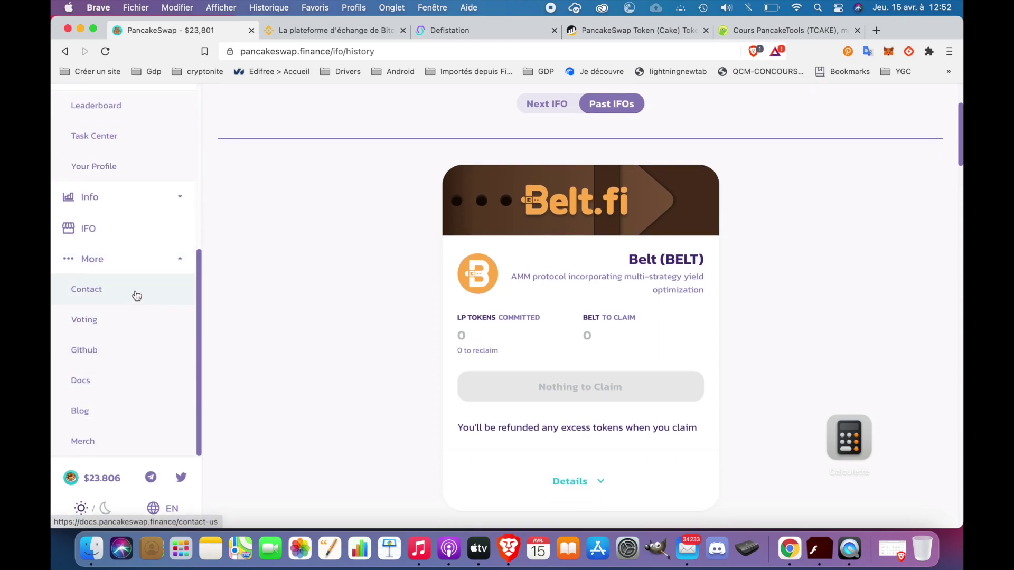
left_click(186, 257)
Step: Collapse the Trade and Teams & Profile sections of the site navigation and return to the start of the page
scroll(179, 275, "up", 3)
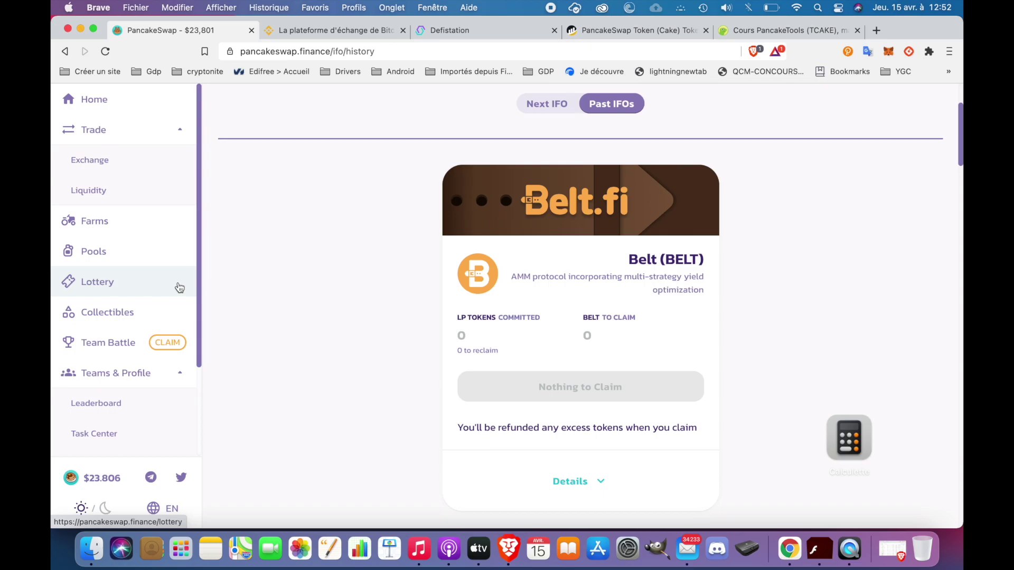
left_click(167, 131)
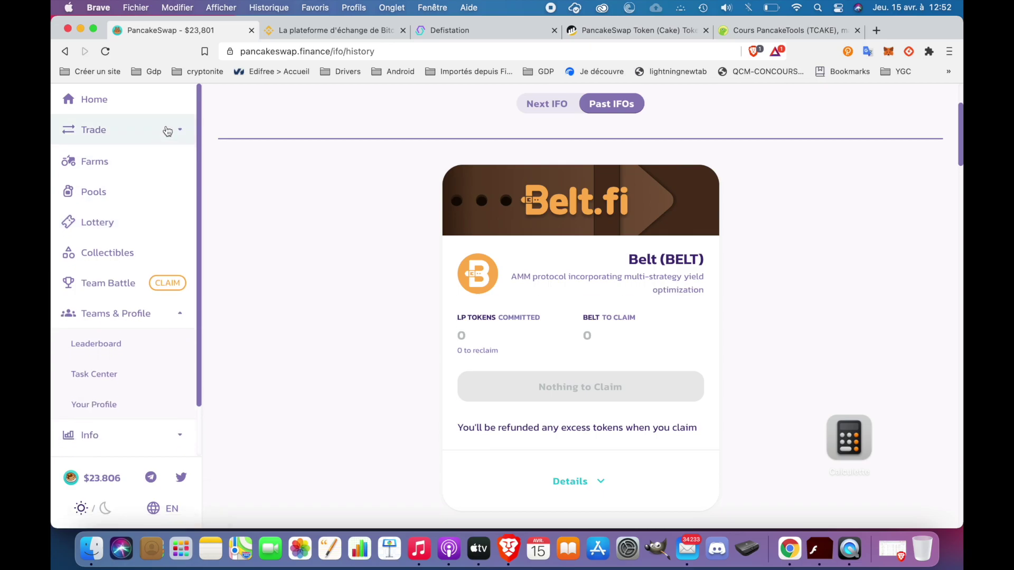
left_click(167, 130)
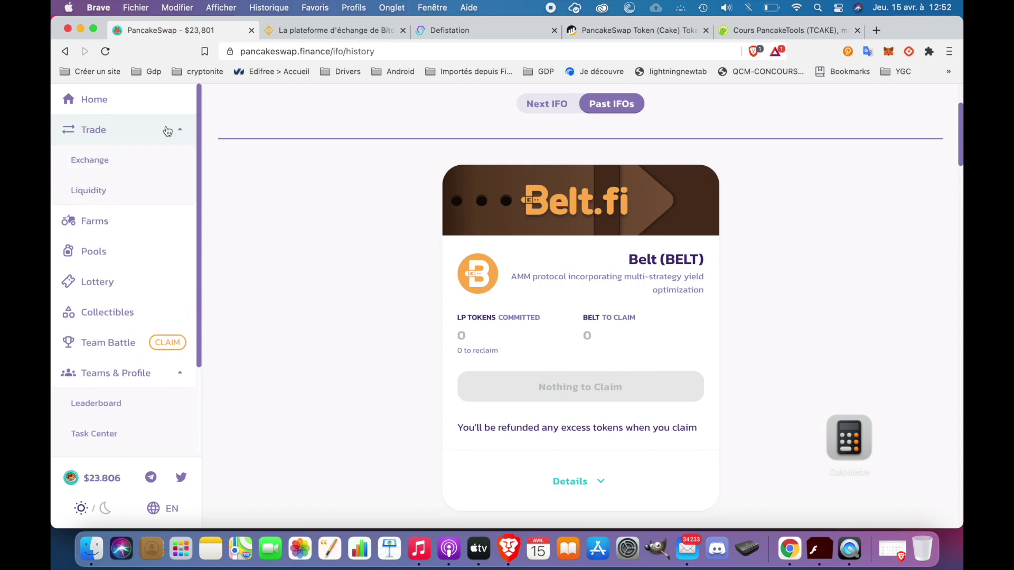
left_click(167, 130)
left_click(187, 316)
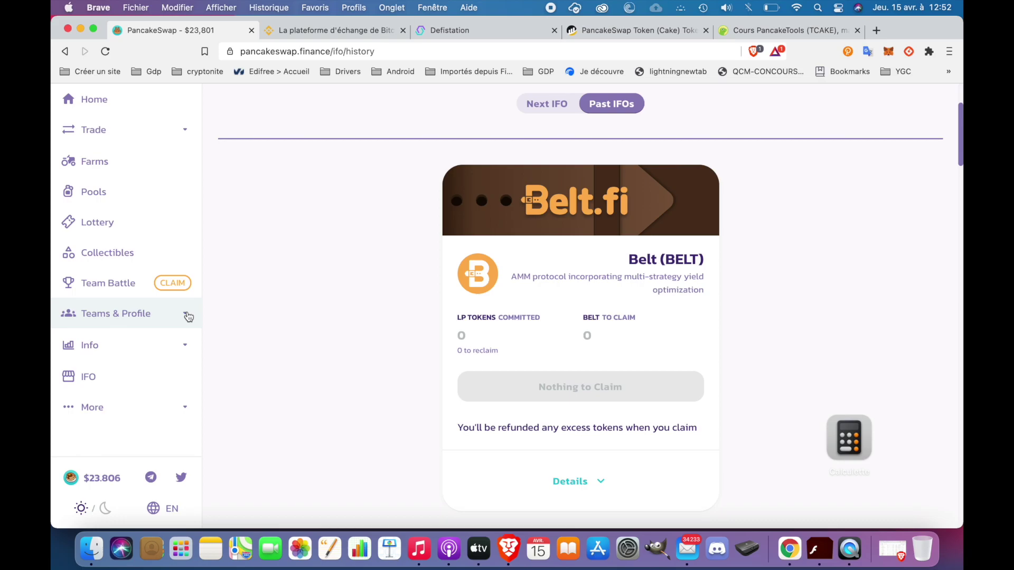
scroll(273, 237, "up", 5)
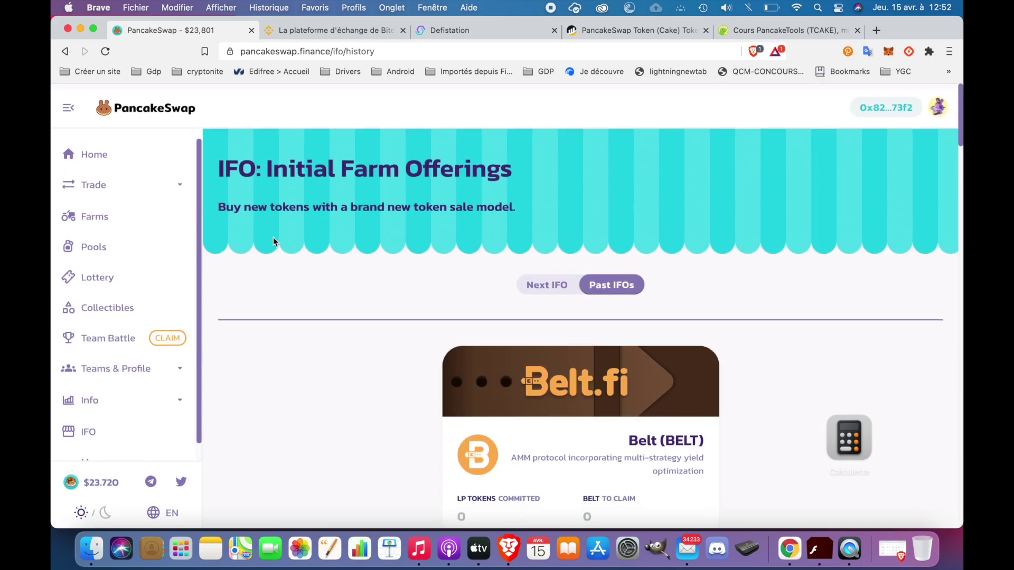